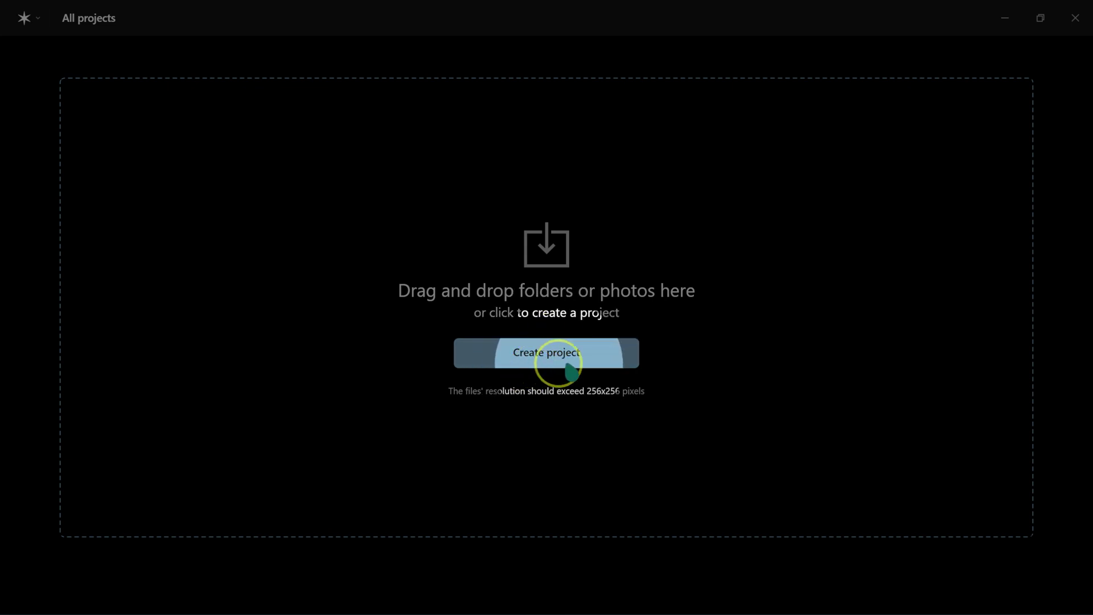
# Create a project by importing the "Example 1" photo folder from the Aperty folder
pyautogui.click(544, 370)
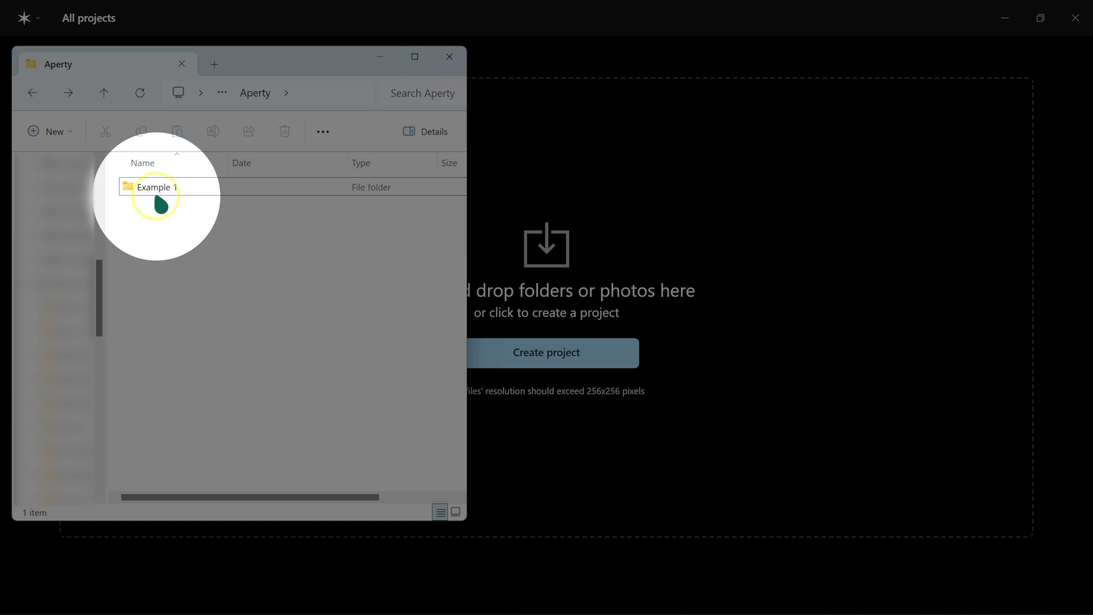
pyautogui.moveTo(162, 188); pyautogui.dragTo(555, 316)
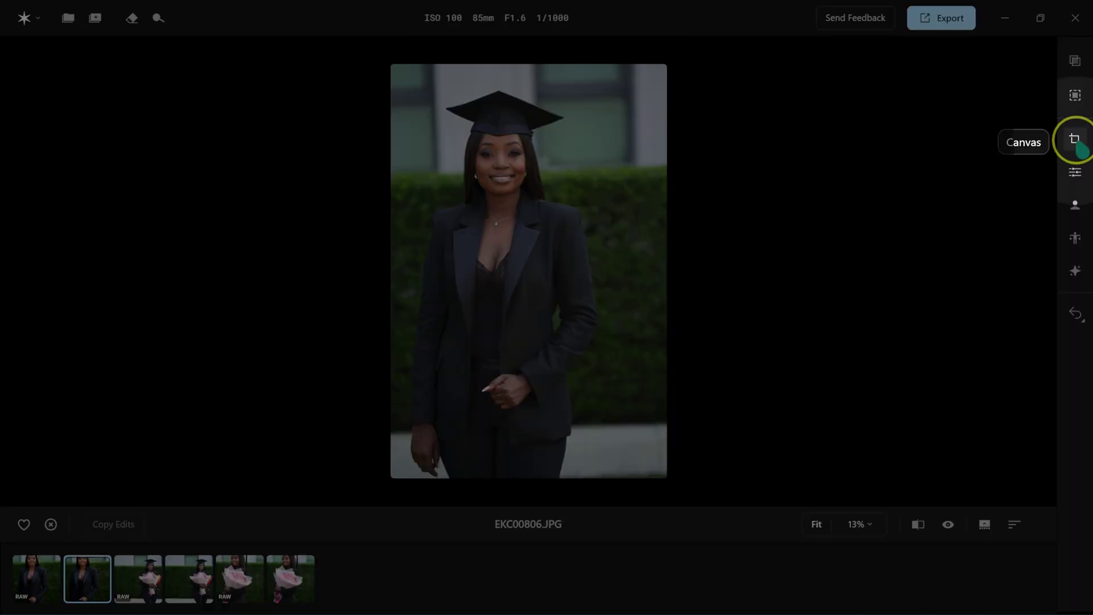
# Look through the Essentials adjustments, open Retouch for the portrait EKC00806.JPG and check its People section
pyautogui.click(1076, 174)
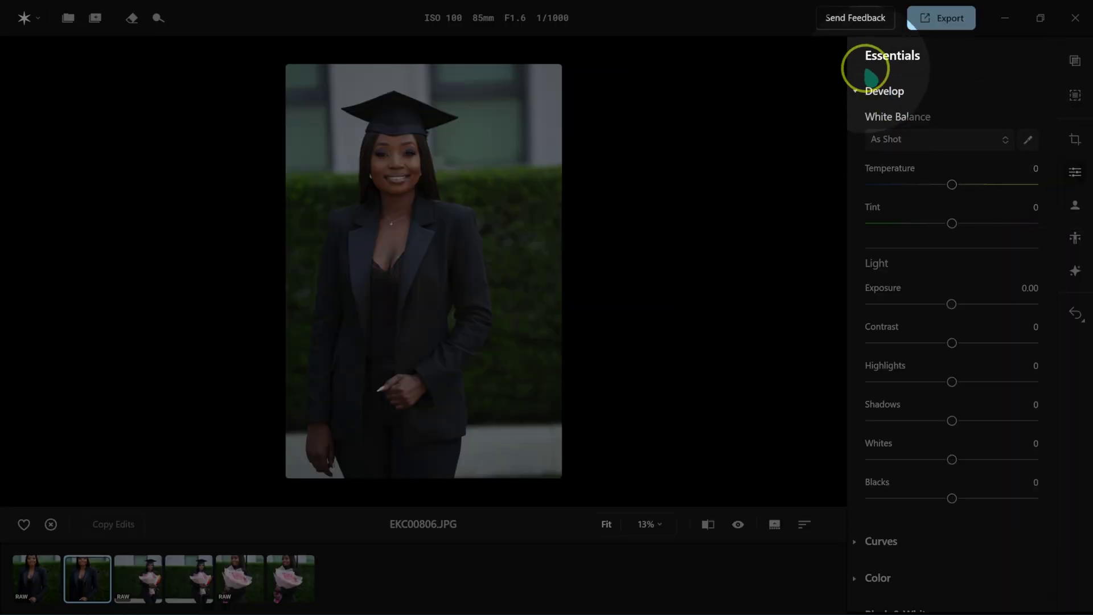
pyautogui.click(1075, 174)
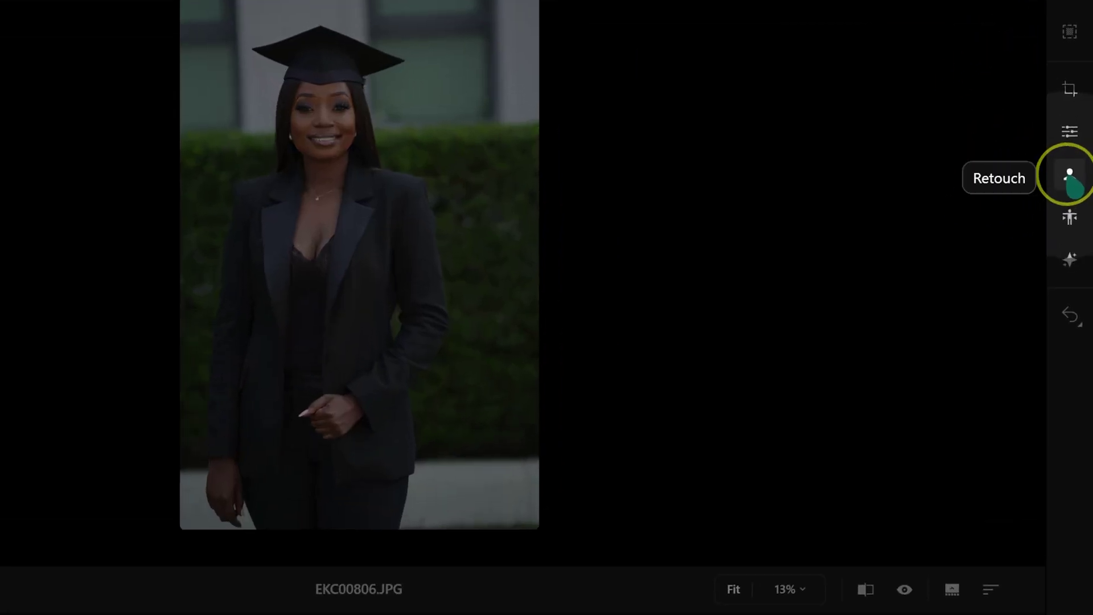
pyautogui.click(1075, 206)
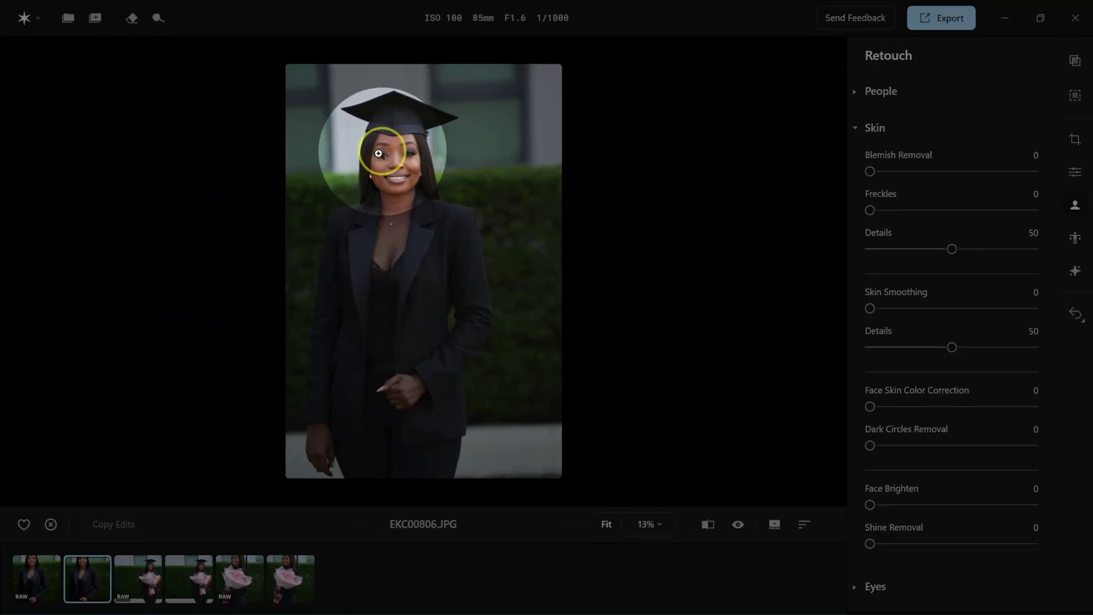
pyautogui.click(378, 154)
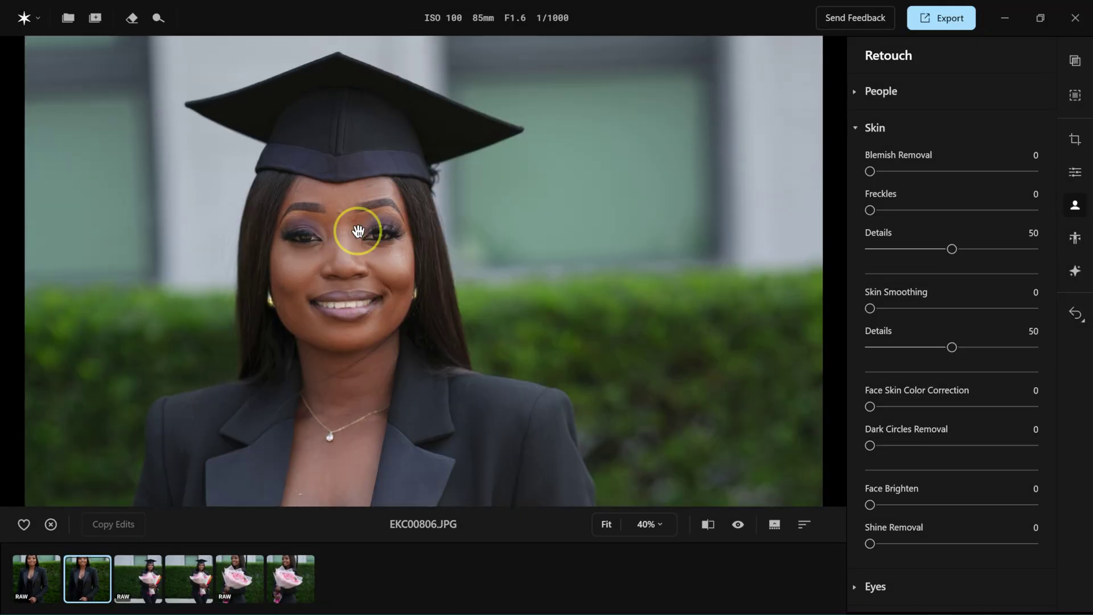
pyautogui.scroll(1, 368, 222)
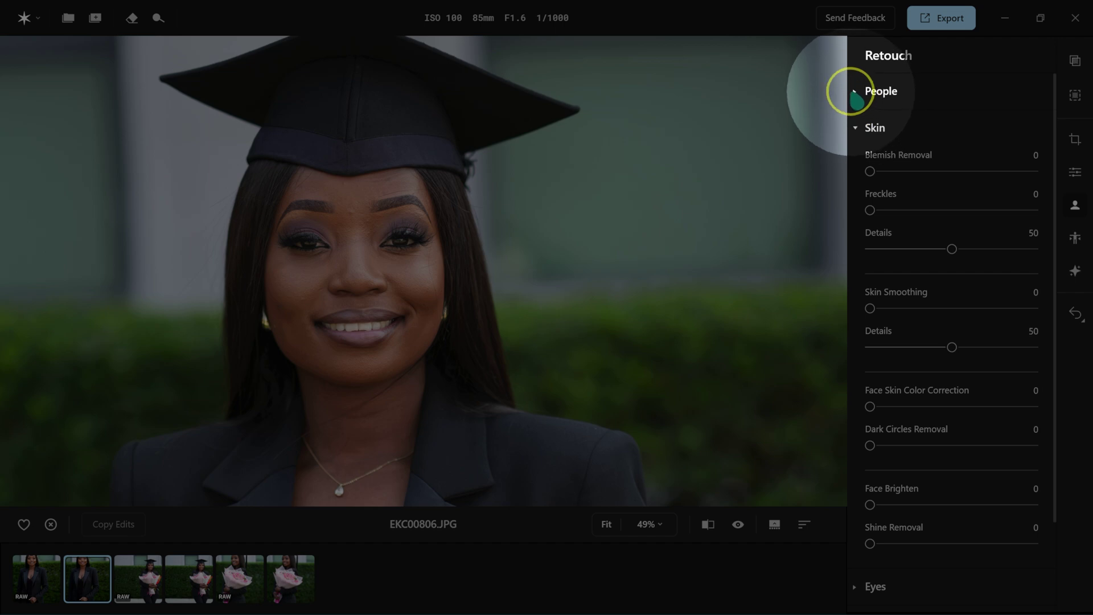
pyautogui.click(855, 92)
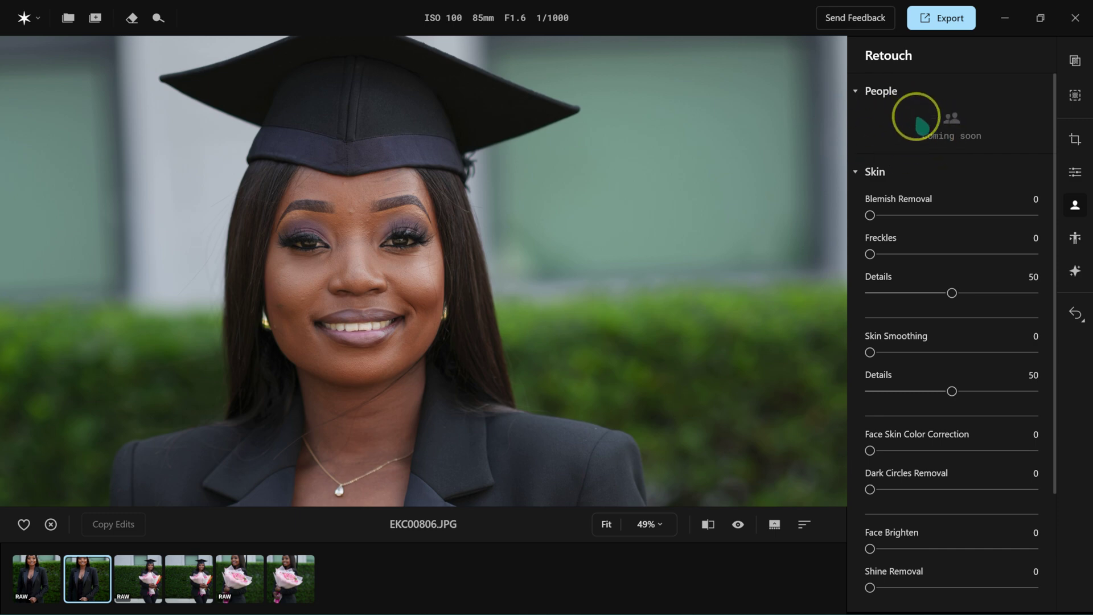
pyautogui.click(862, 93)
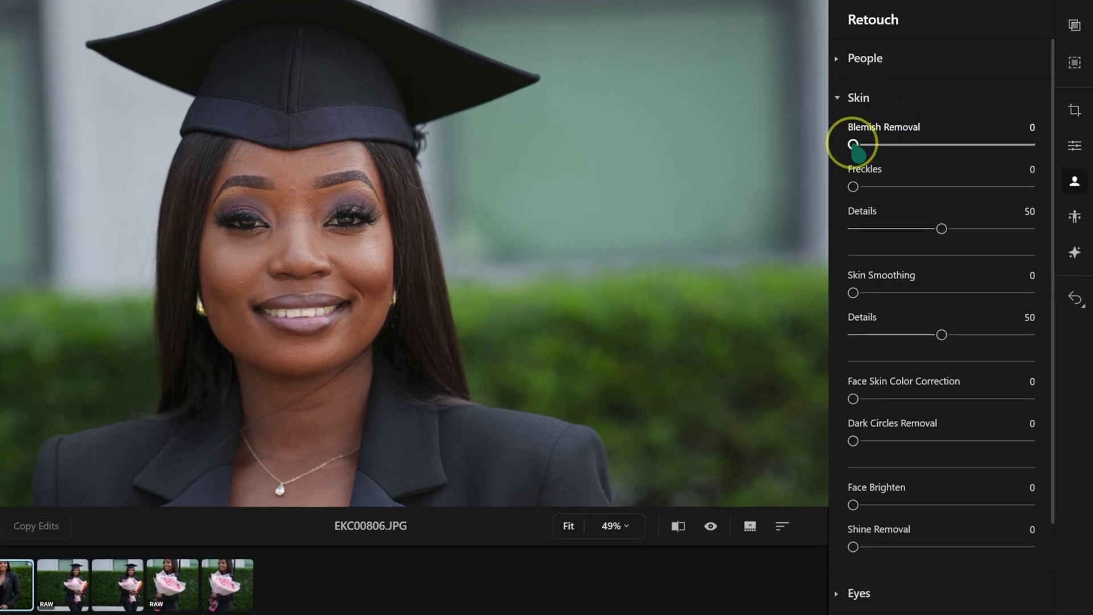
# Set Blemish Removal to 100 and Skin Smoothing to 60, comparing the face with the original
pyautogui.moveTo(872, 171); pyautogui.dragTo(1049, 142)
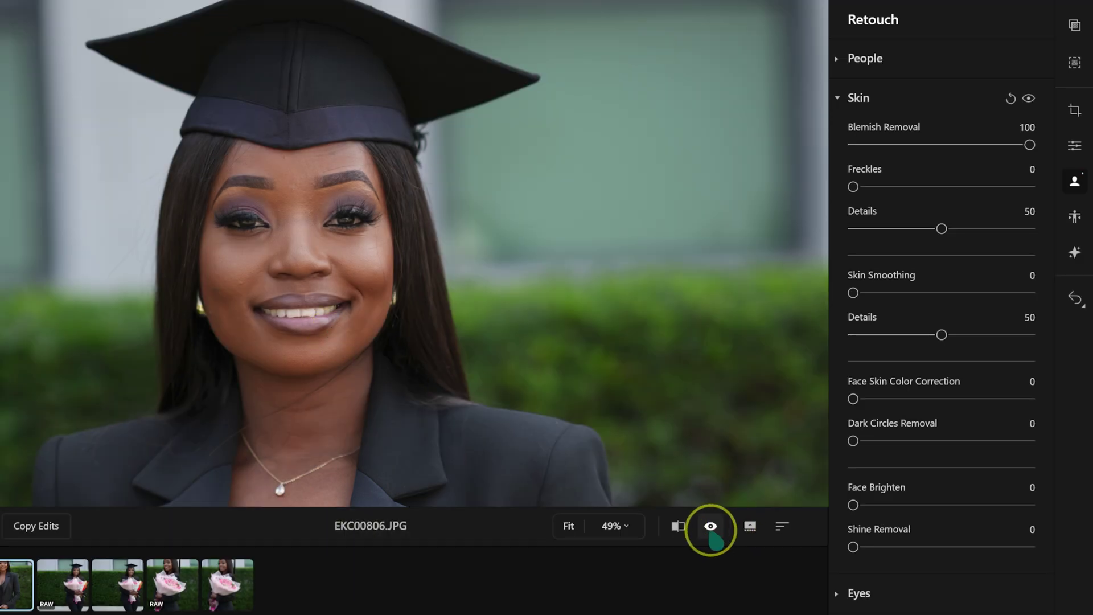
pyautogui.click(711, 529)
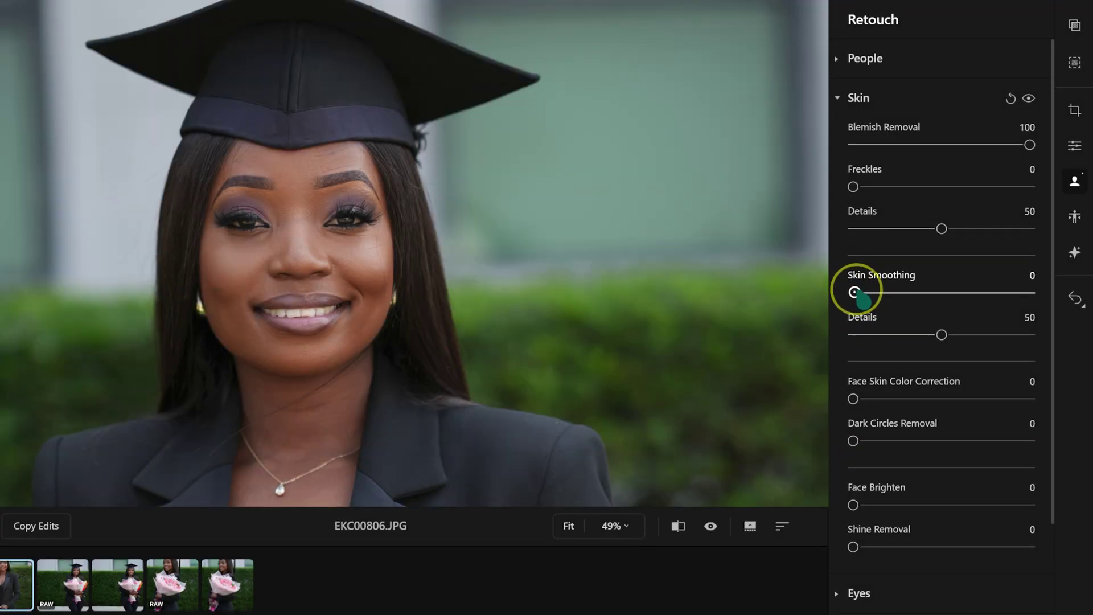
pyautogui.moveTo(853, 292); pyautogui.dragTo(1051, 292)
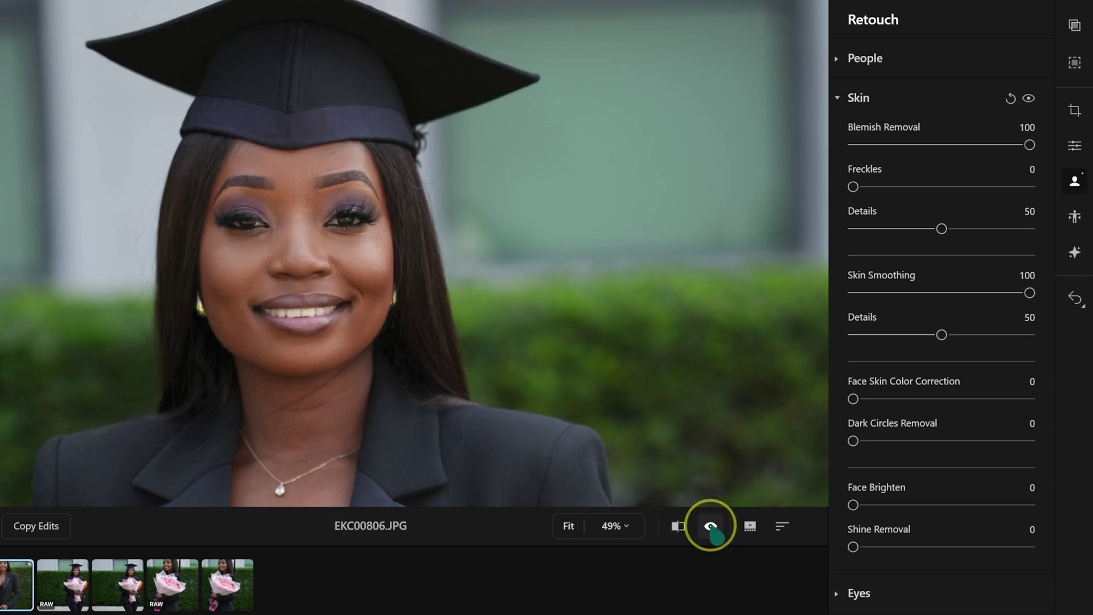
pyautogui.scroll(1, 724, 426)
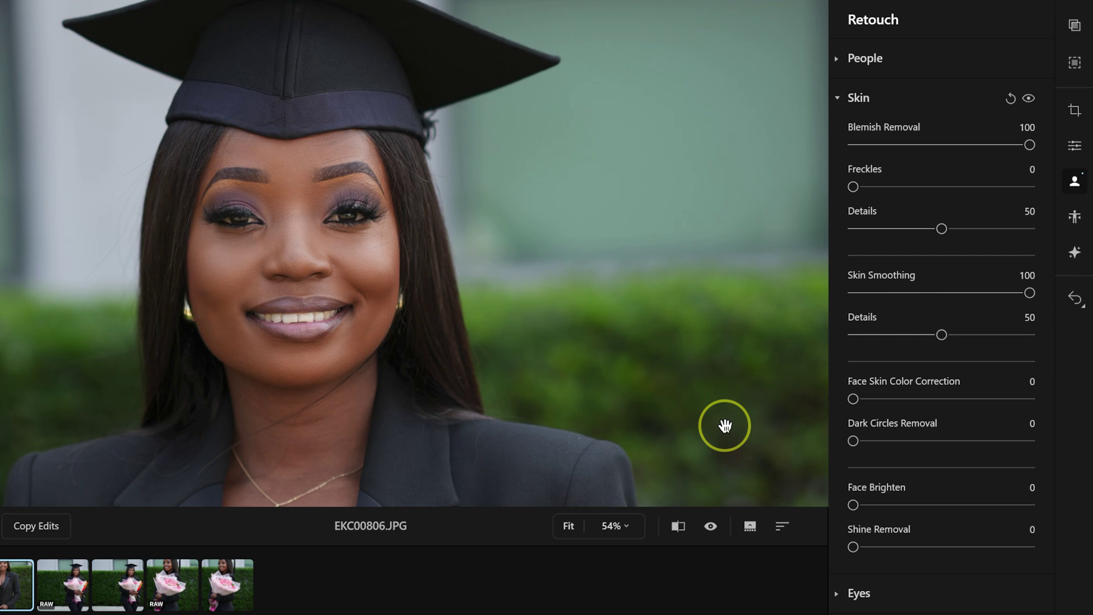
pyautogui.moveTo(1029, 293); pyautogui.dragTo(952, 293)
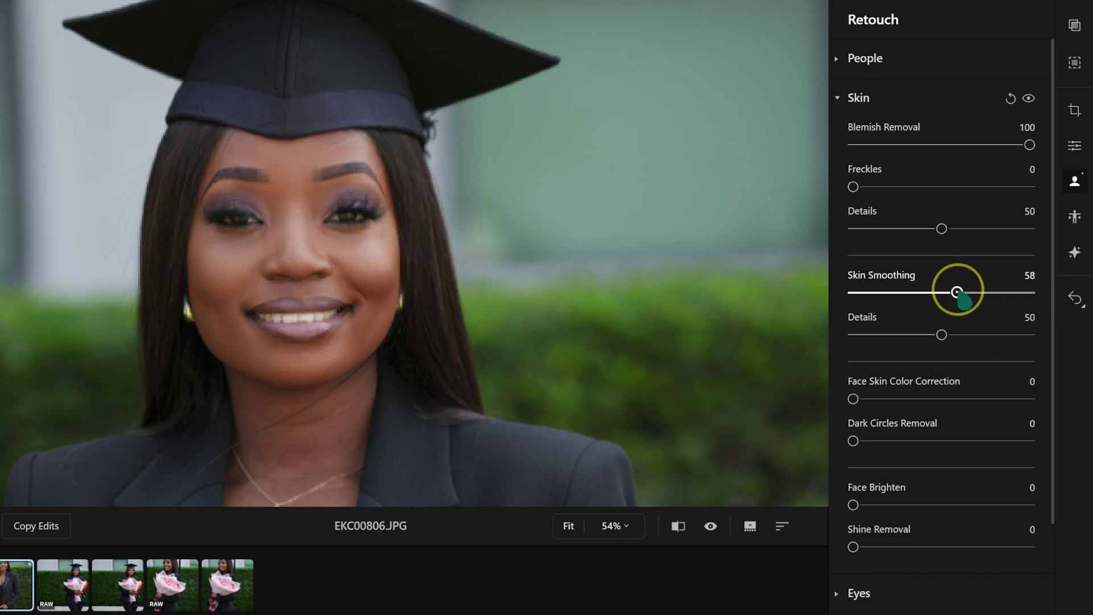
pyautogui.moveTo(960, 292); pyautogui.dragTo(960, 292)
pyautogui.click(710, 526)
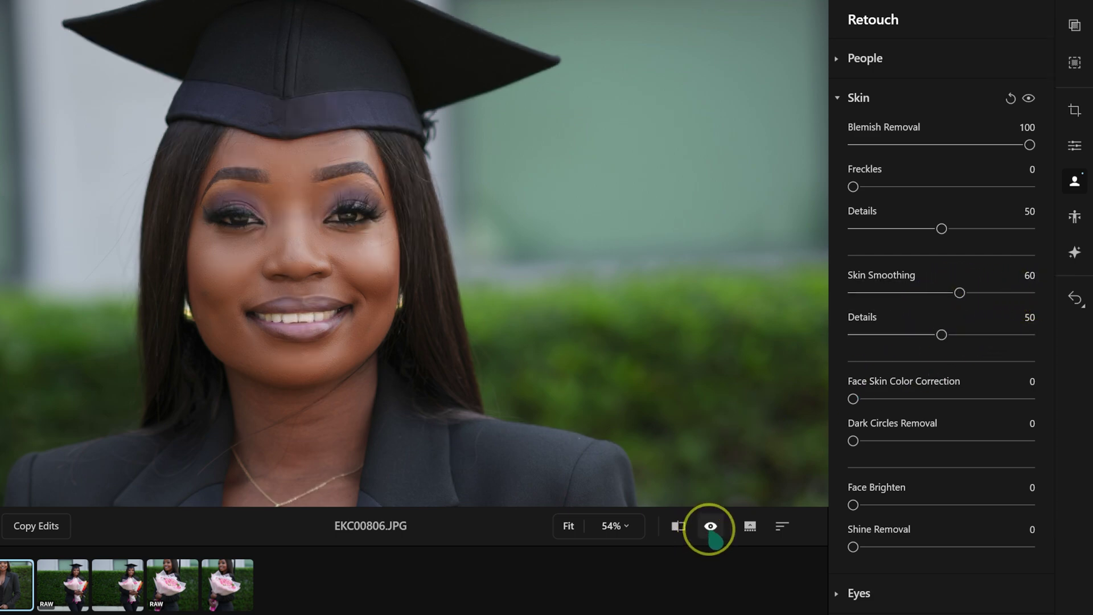
pyautogui.click(709, 530)
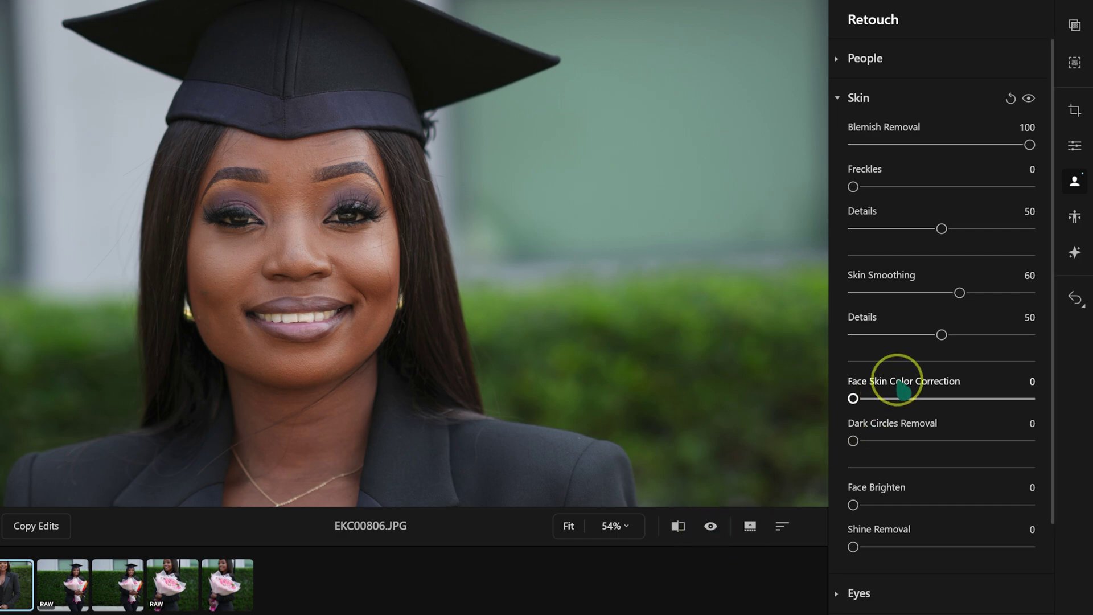
# Set the Skin Smoothing Details to 70 and compare the skin texture with the original
pyautogui.moveTo(942, 334); pyautogui.dragTo(784, 347)
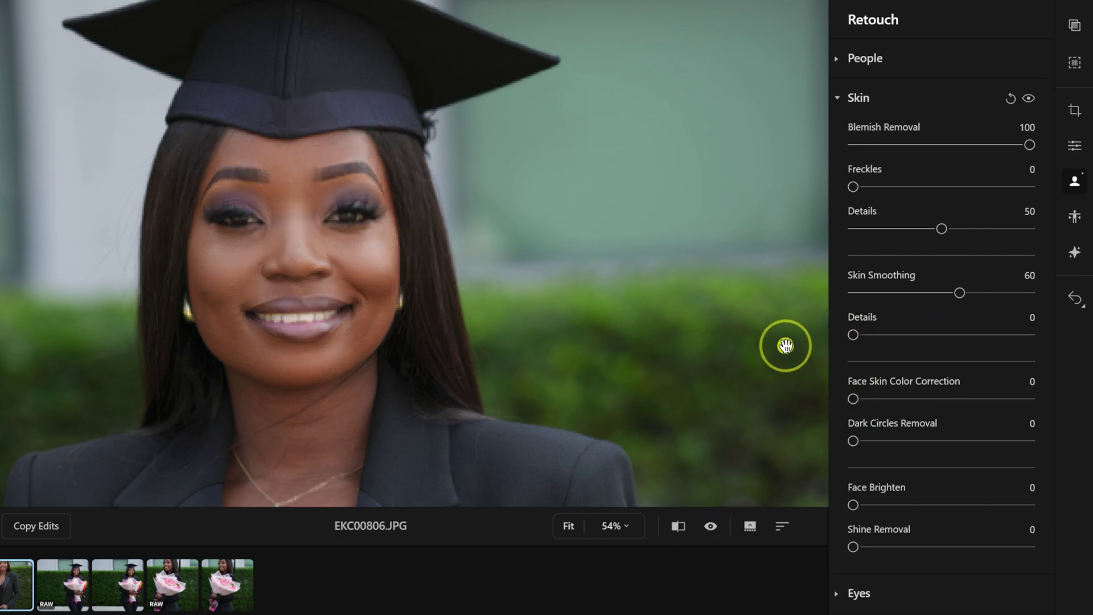
pyautogui.moveTo(853, 335); pyautogui.dragTo(979, 352)
pyautogui.click(710, 526)
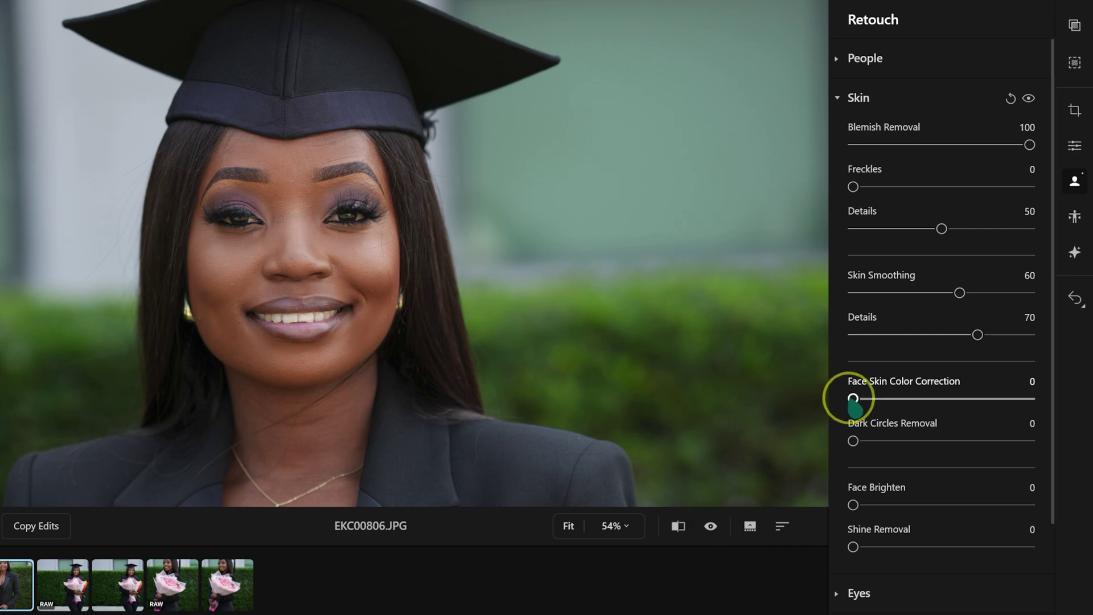
# Set Face Skin Color Correction to 60 and Dark Circles Removal to 40, checking the face and chest skin
pyautogui.moveTo(852, 398); pyautogui.dragTo(960, 399)
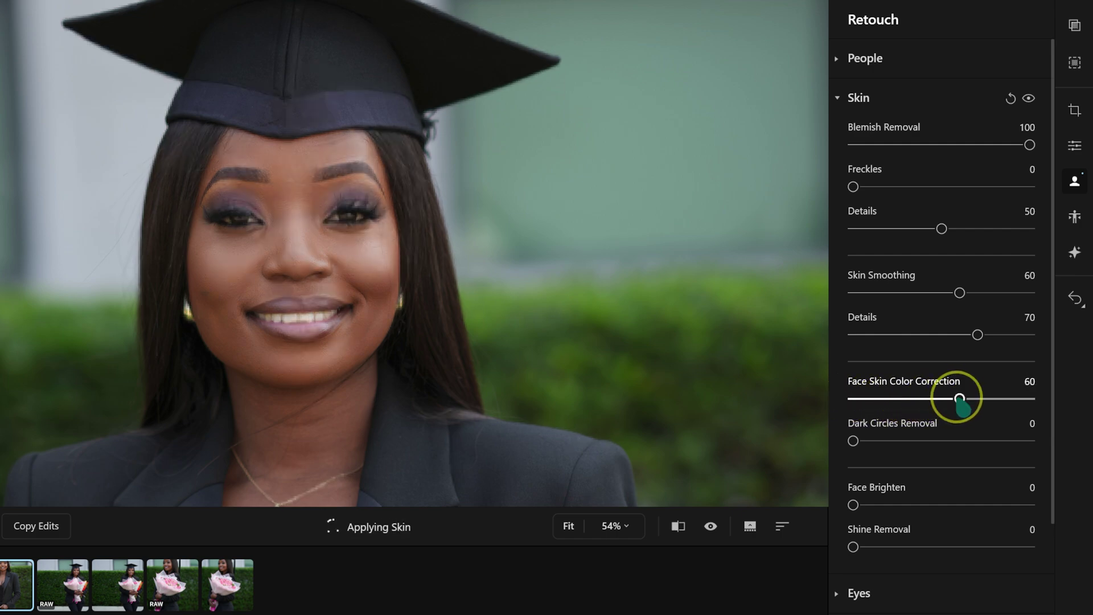
pyautogui.click(710, 526)
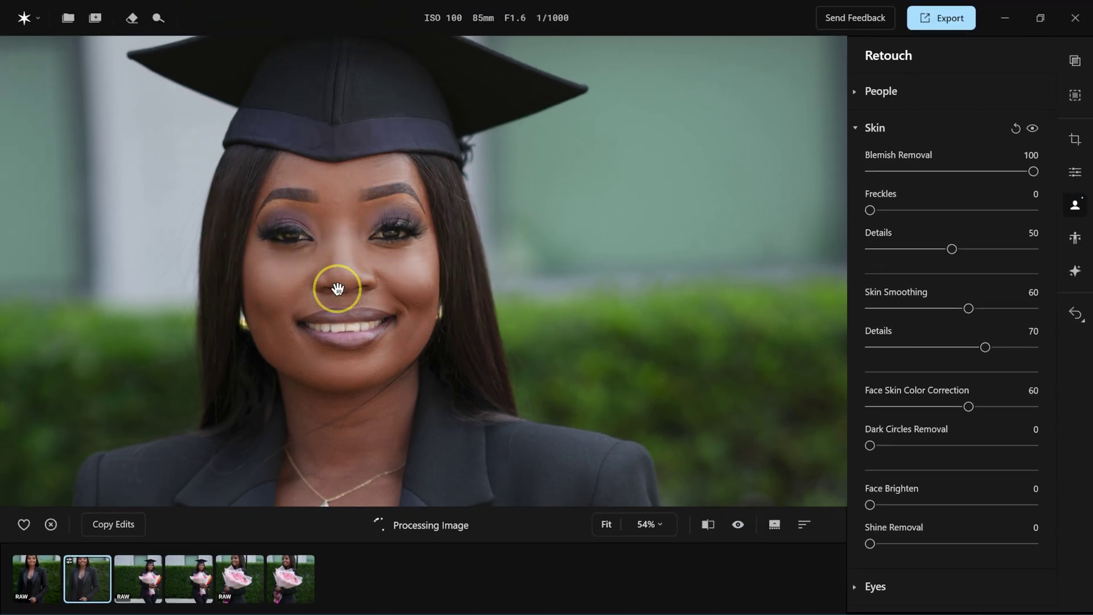
pyautogui.moveTo(338, 289); pyautogui.dragTo(383, 153)
pyautogui.moveTo(383, 346); pyautogui.dragTo(385, 313)
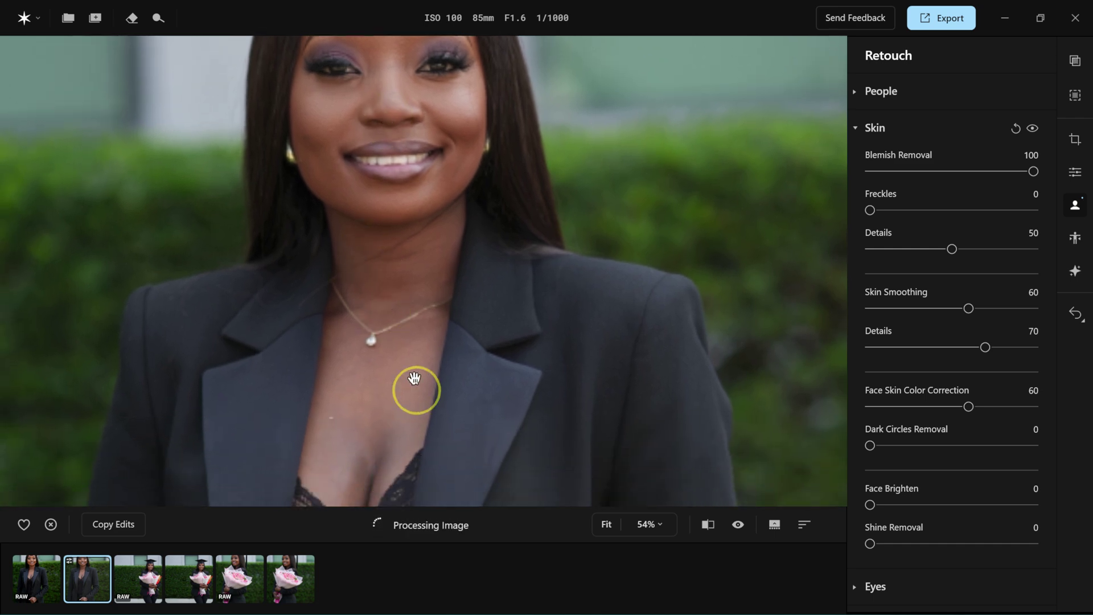
pyautogui.moveTo(403, 144); pyautogui.dragTo(421, 322)
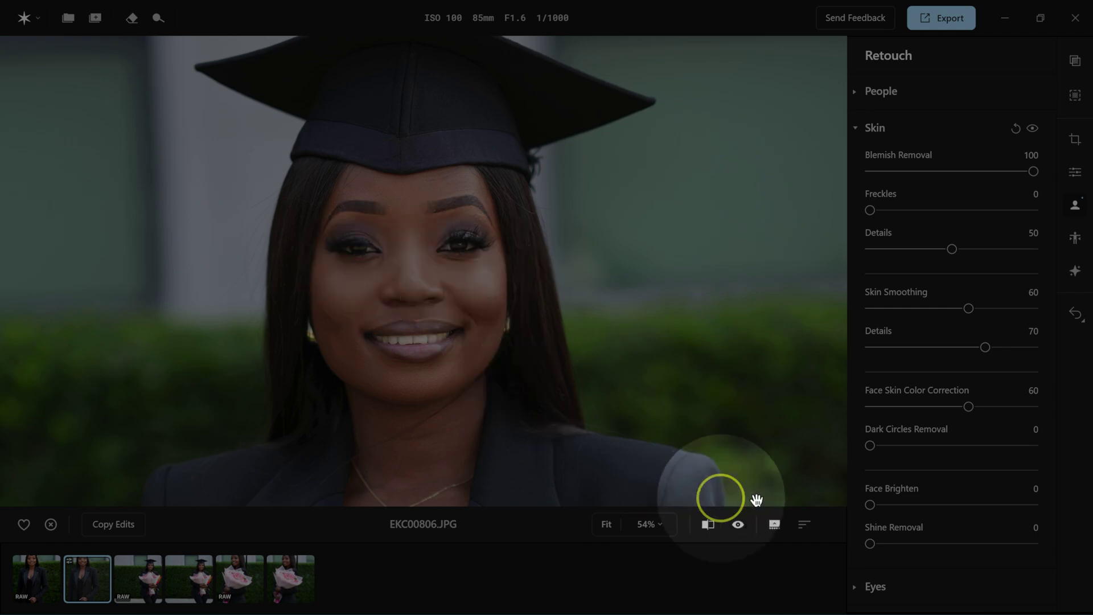
pyautogui.moveTo(870, 446); pyautogui.dragTo(937, 445)
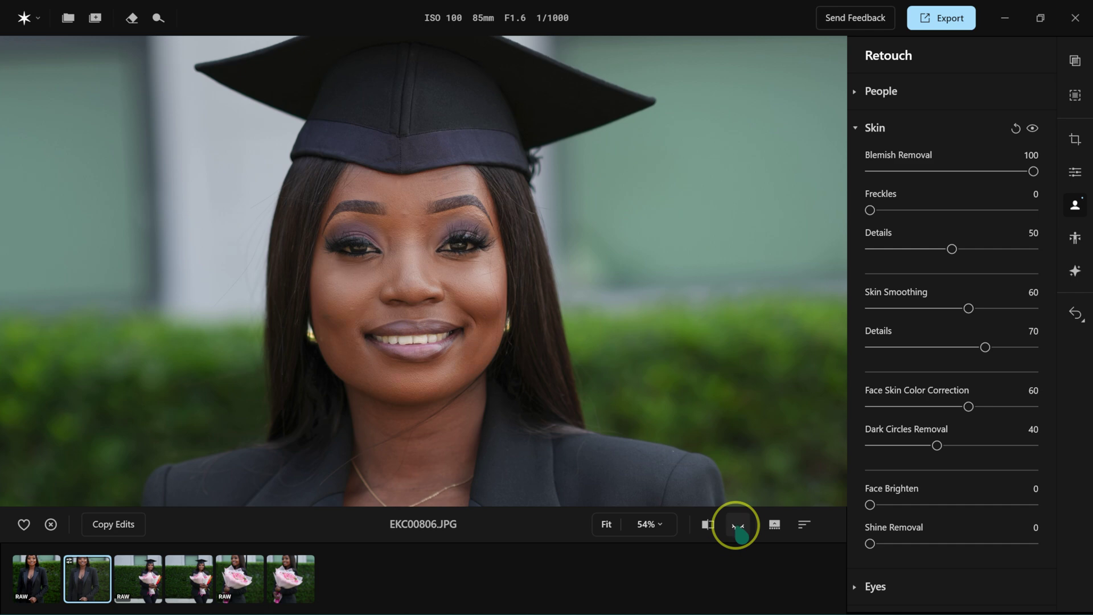
# Try Face Brighten at 42 and reset it to 0
pyautogui.scroll(-3, 910, 476)
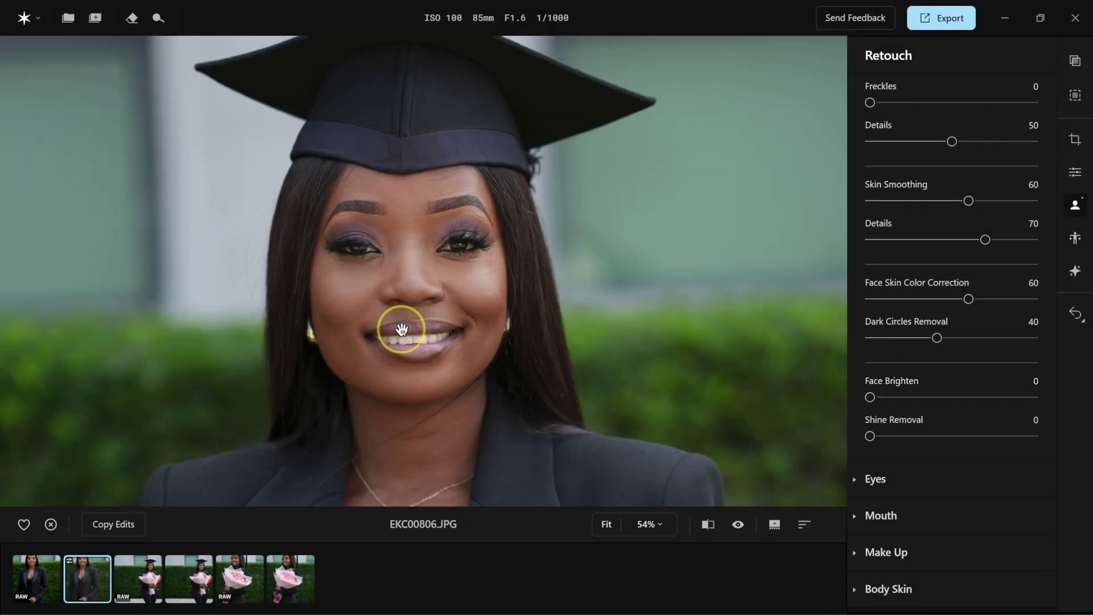
pyautogui.moveTo(870, 397); pyautogui.dragTo(939, 397)
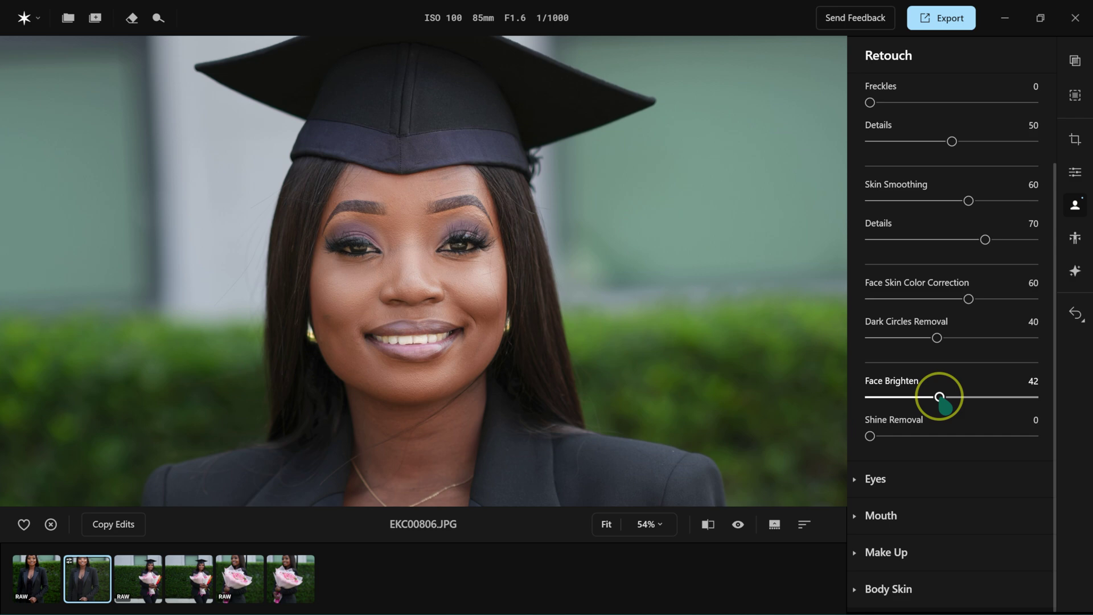
pyautogui.doubleClick(939, 397)
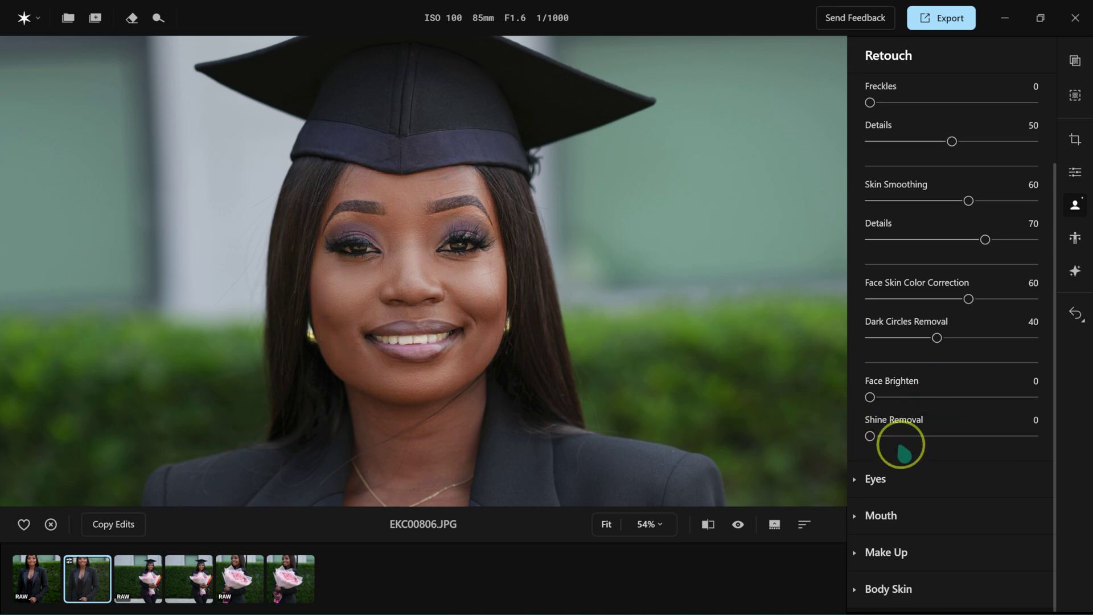
# Try Shine Removal at 100, compare it with the original and reset it to 0
pyautogui.moveTo(870, 436); pyautogui.dragTo(1042, 436)
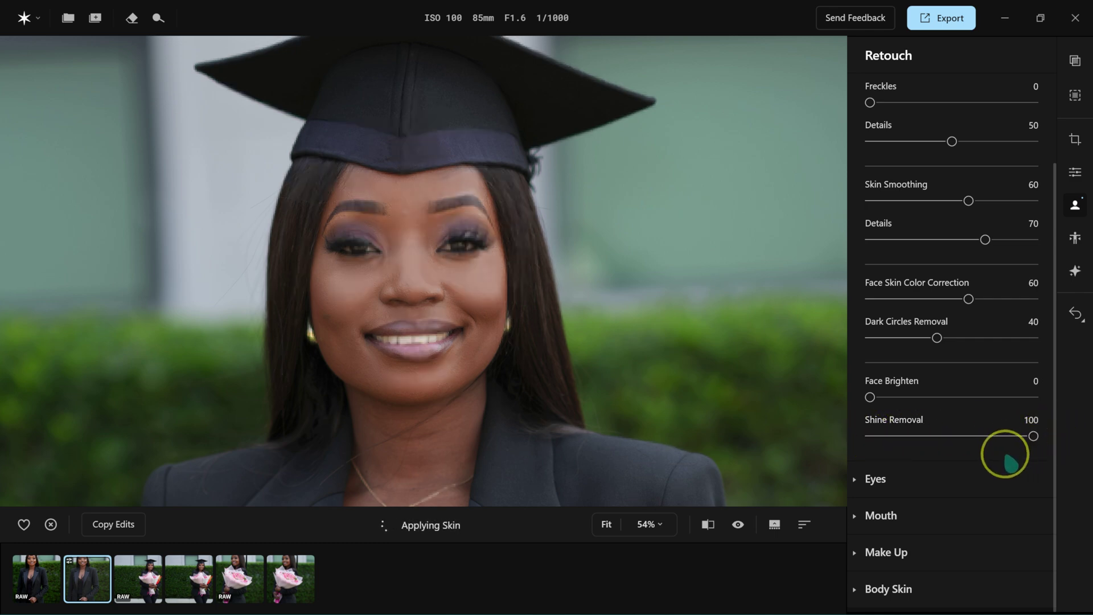
pyautogui.click(739, 523)
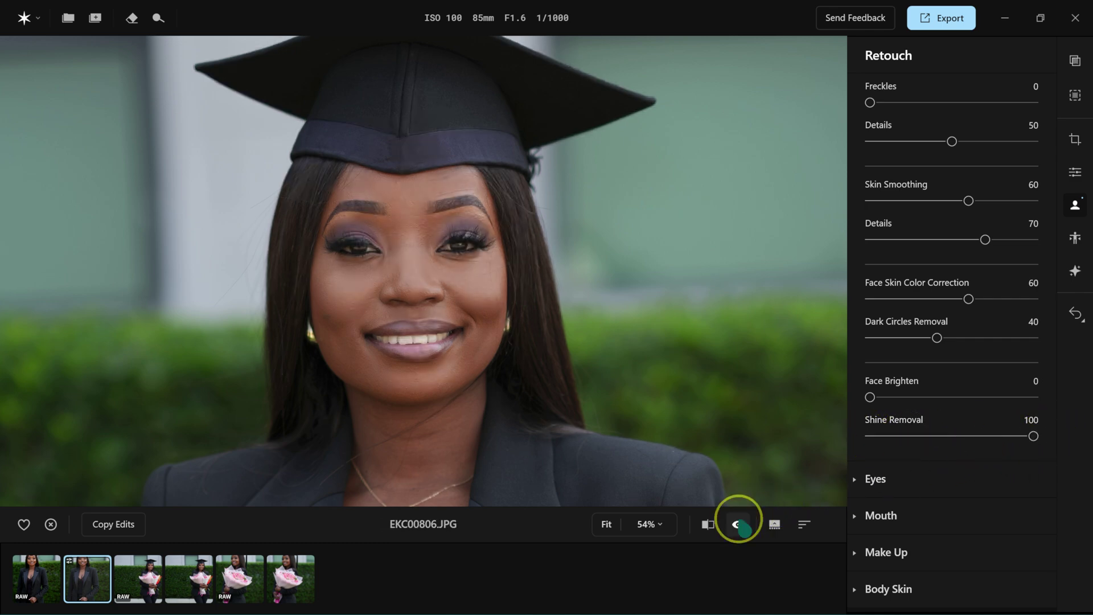
pyautogui.click(738, 524)
pyautogui.click(739, 523)
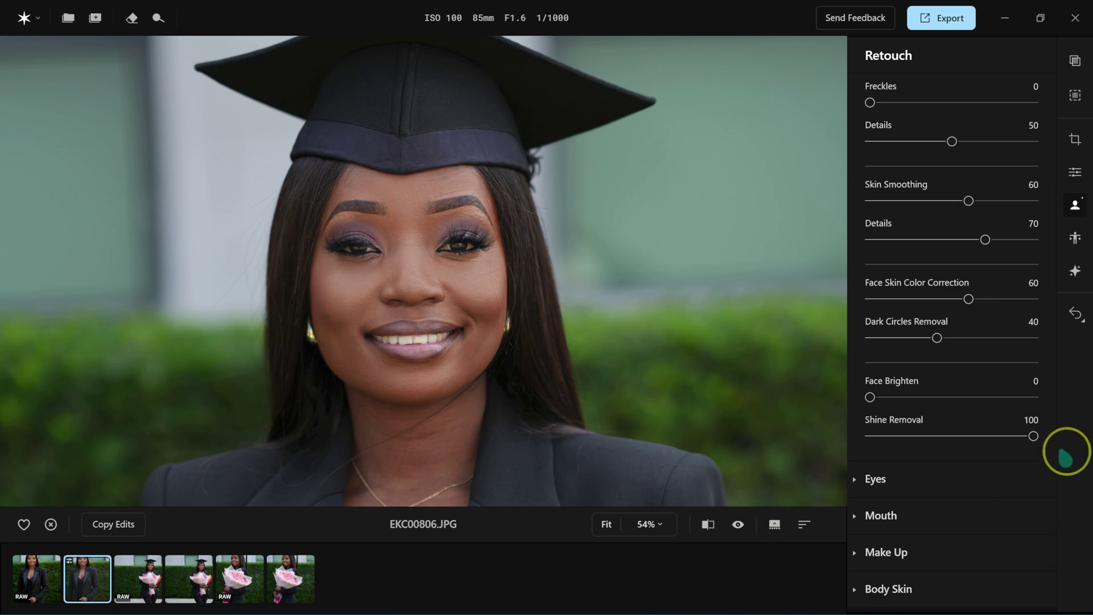
pyautogui.click(1033, 436)
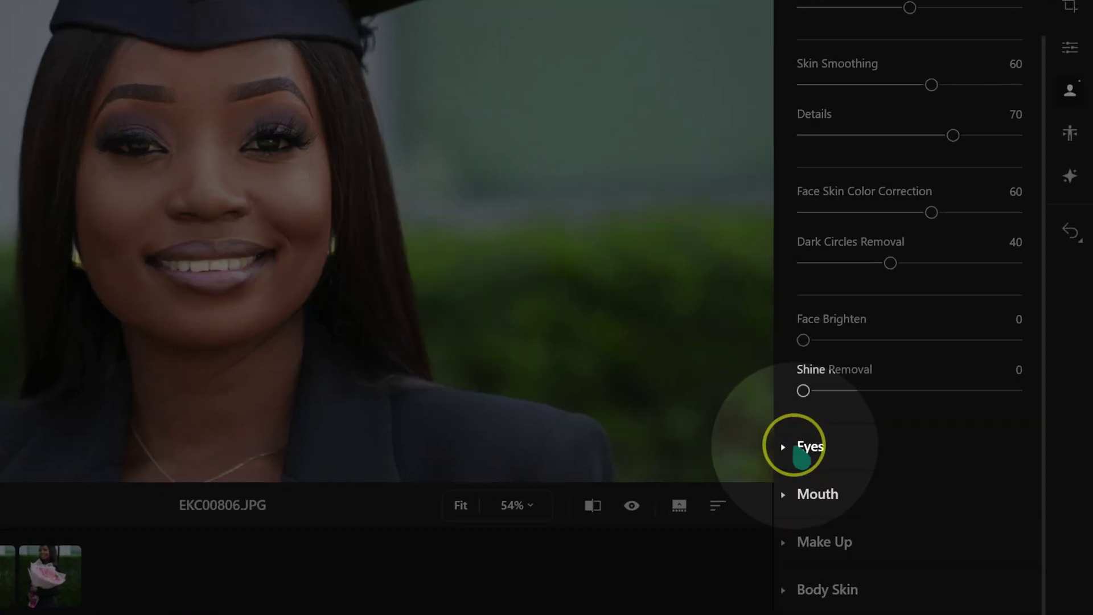
# Try the Blue, Brown, Green and Mint iris colours on the eyes and restore Original Iris
pyautogui.click(808, 448)
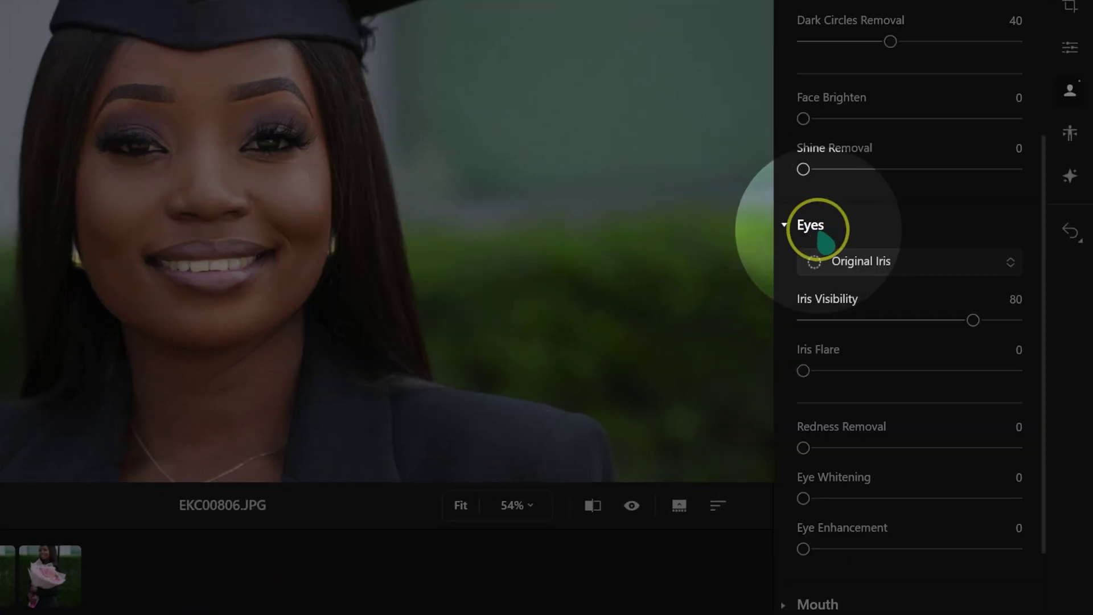
pyautogui.scroll(-2, 880, 226)
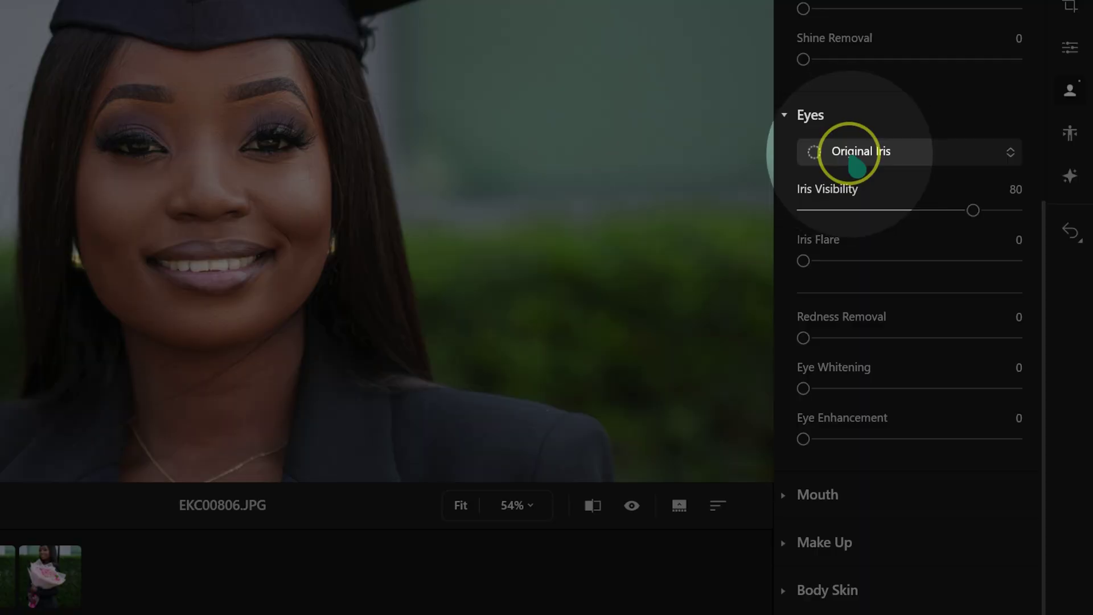
pyautogui.click(849, 152)
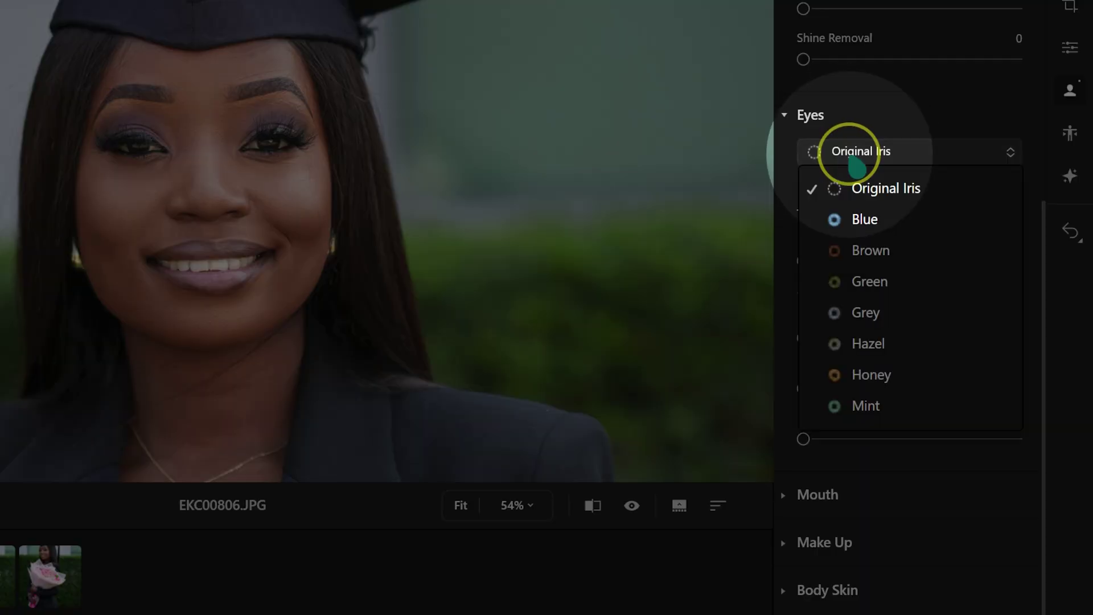
pyautogui.click(861, 220)
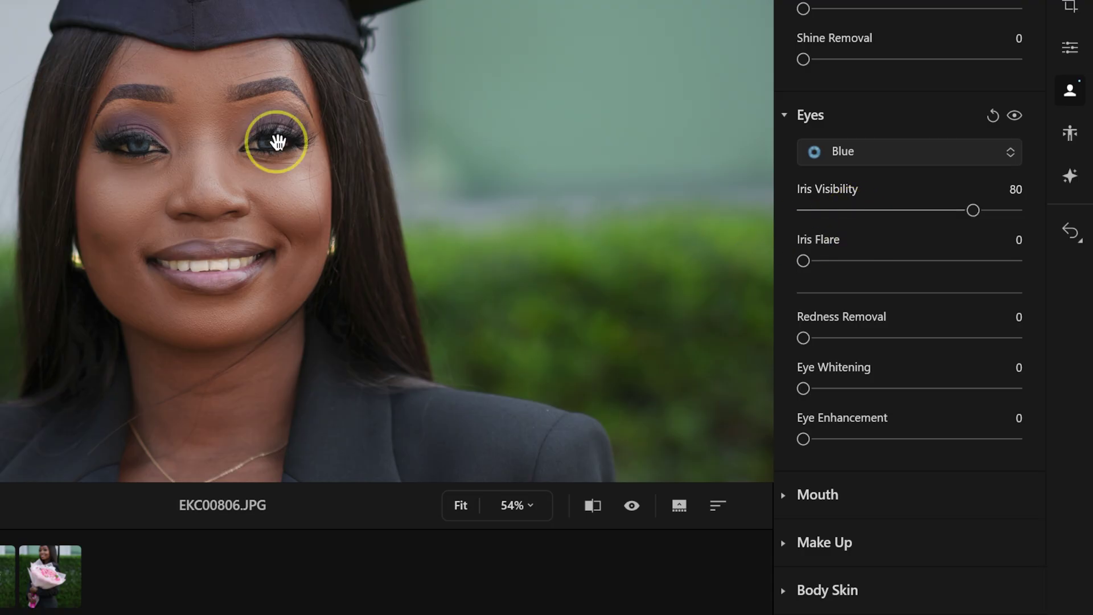
pyautogui.click(884, 155)
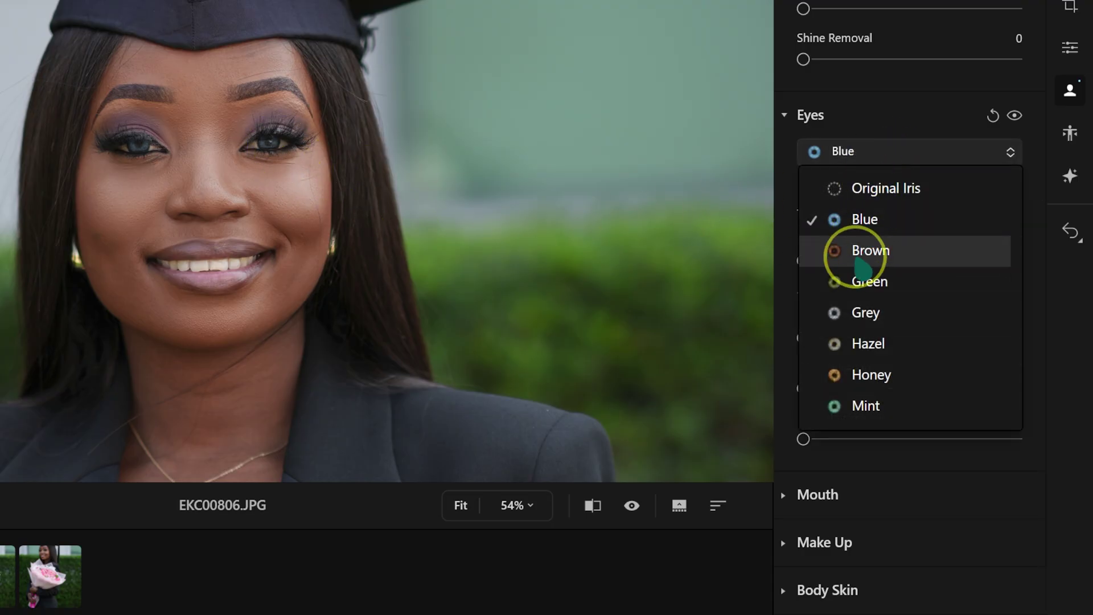
pyautogui.click(856, 254)
pyautogui.click(856, 155)
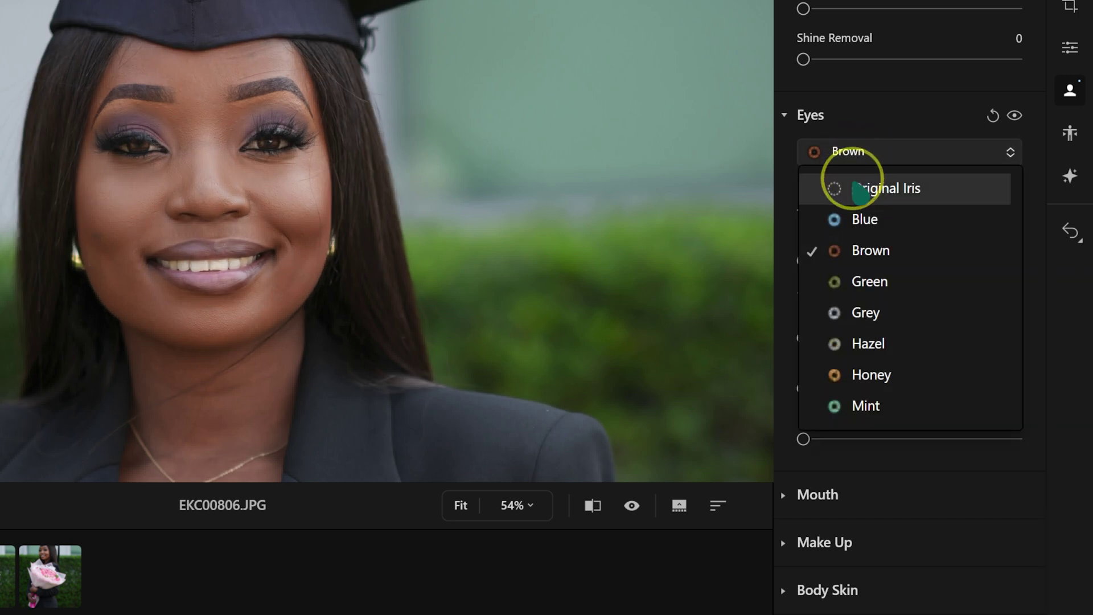
pyautogui.click(856, 282)
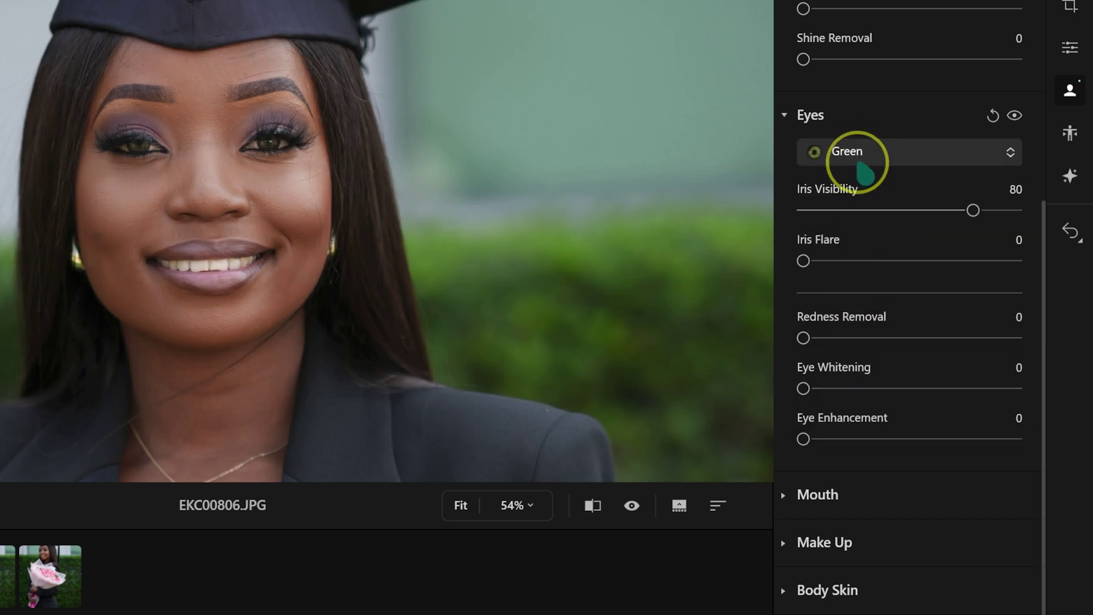
pyautogui.click(858, 154)
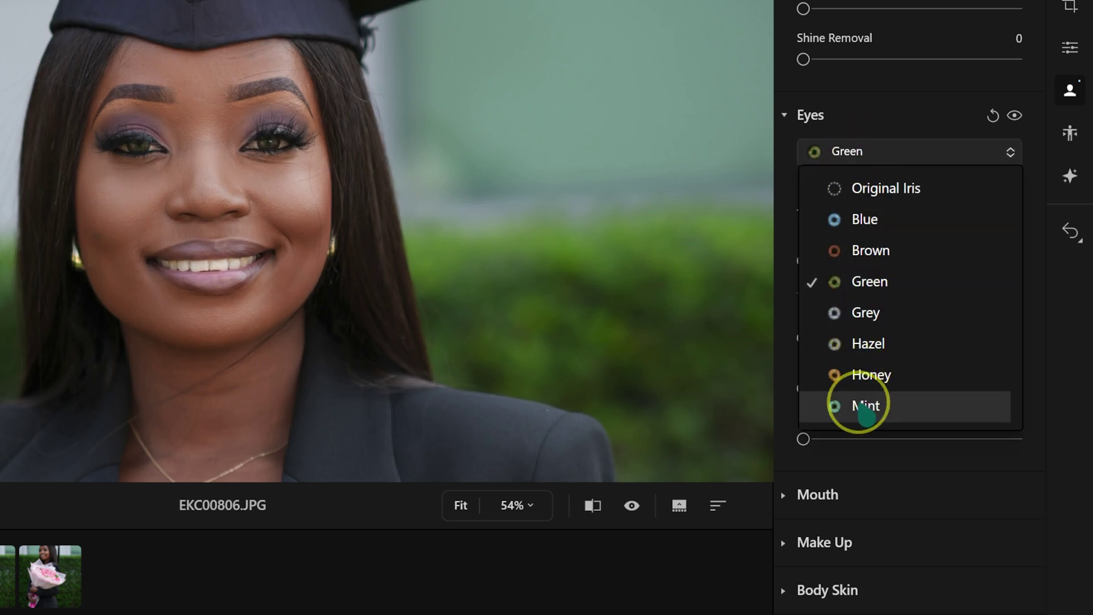
pyautogui.click(862, 408)
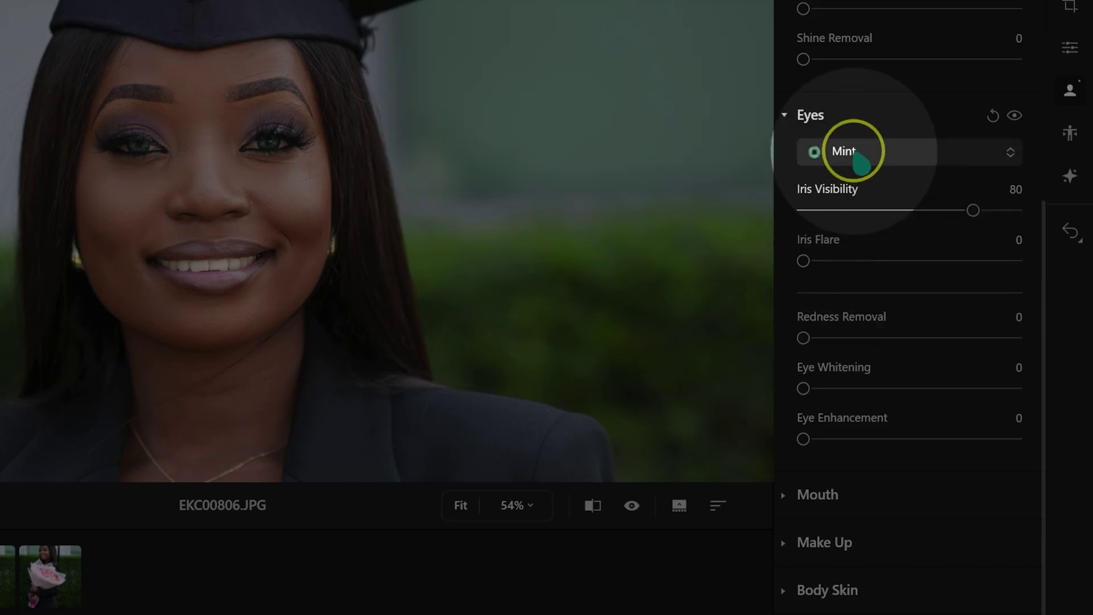
pyautogui.click(854, 153)
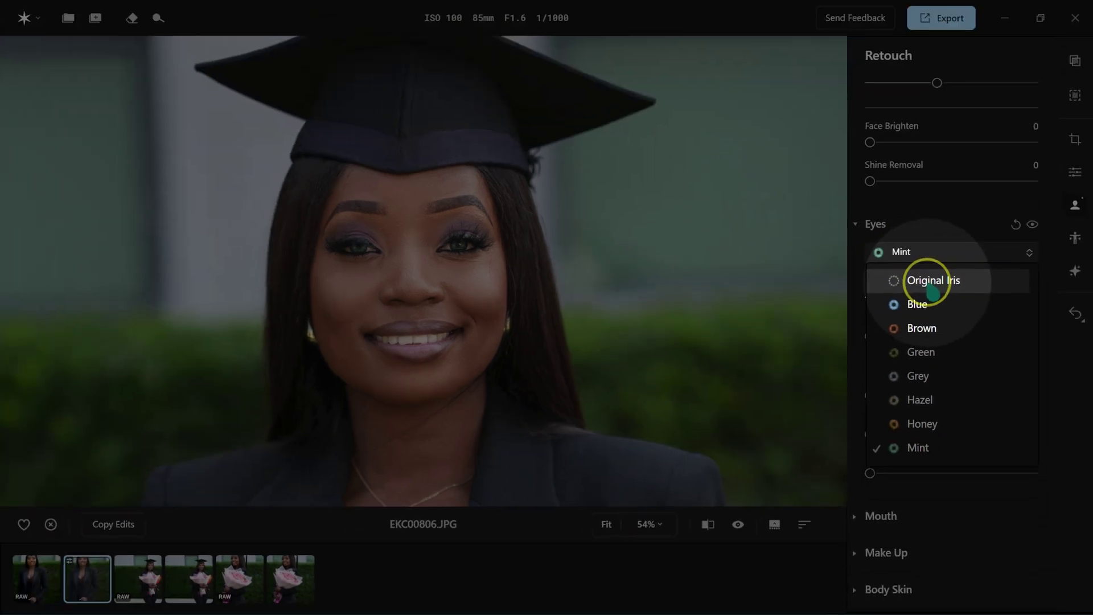
pyautogui.click(932, 287)
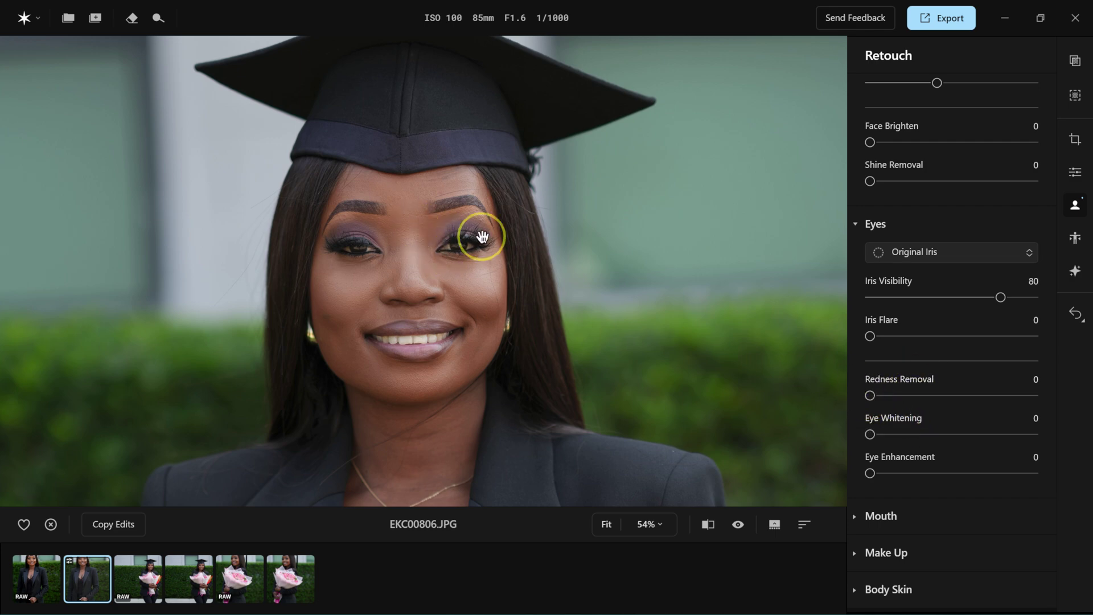
# Try the eyes' Redness Removal at 100, reduce it to 80, and compare the eyes with the original
pyautogui.scroll(2, 452, 238)
pyautogui.scroll(1, 451, 244)
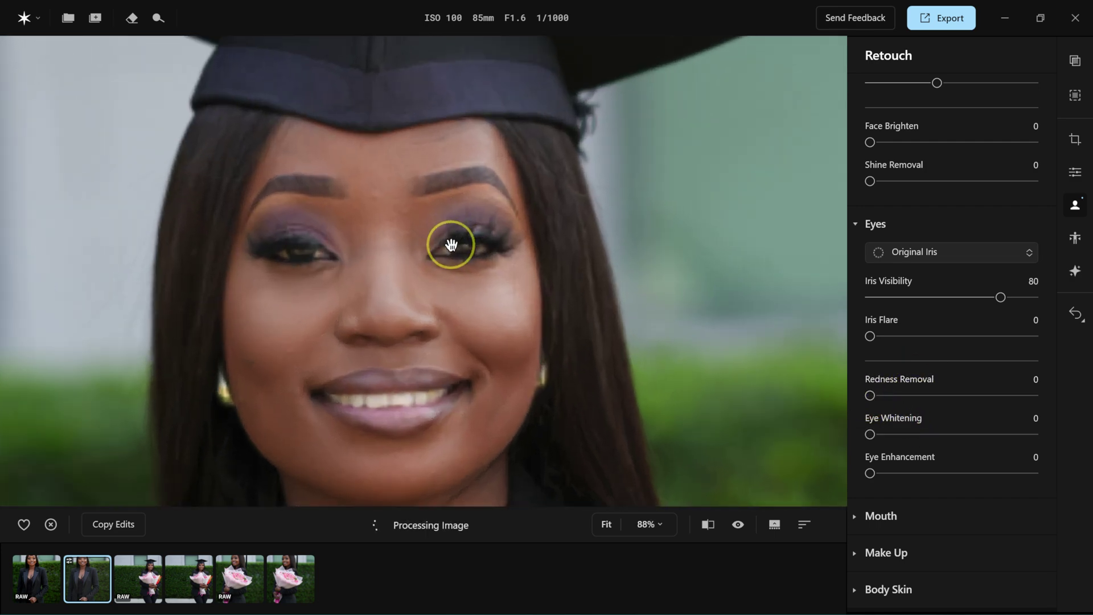
pyautogui.moveTo(420, 244); pyautogui.dragTo(467, 256)
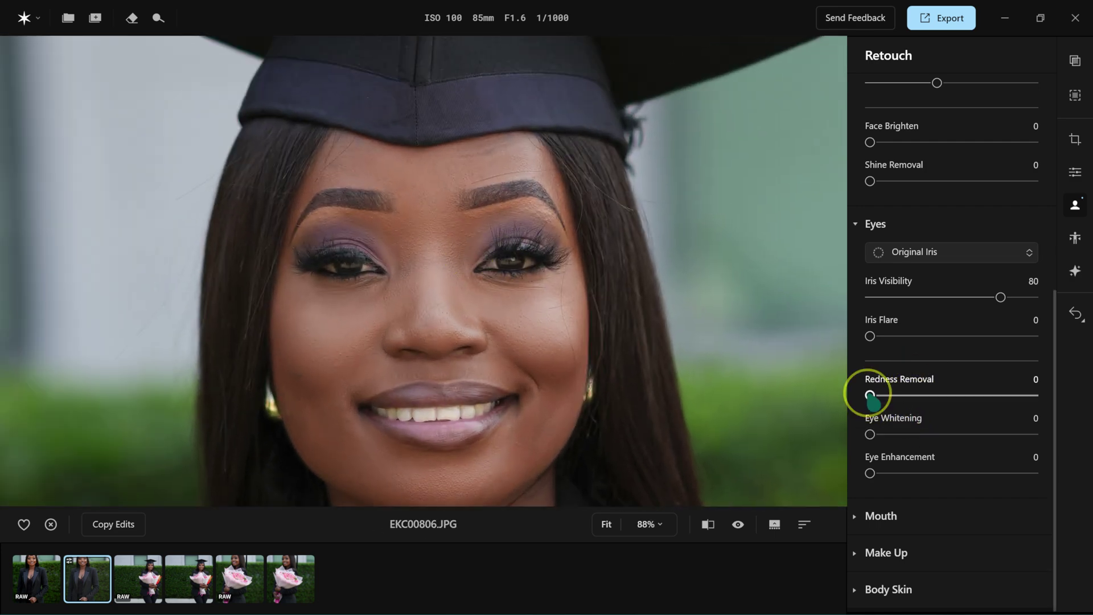
pyautogui.moveTo(869, 394); pyautogui.dragTo(1071, 398)
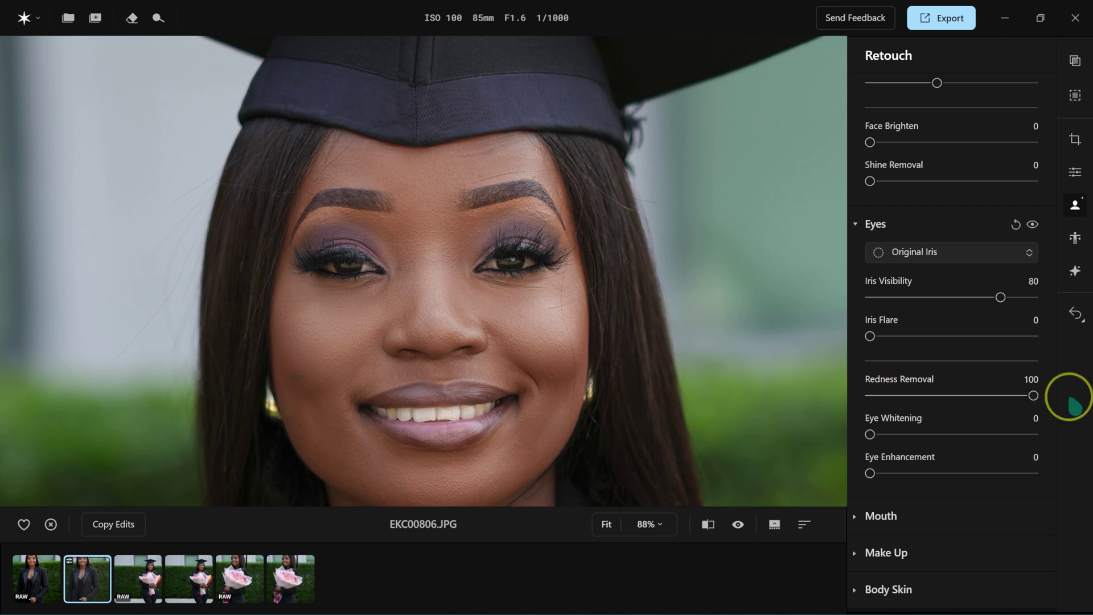
pyautogui.click(740, 526)
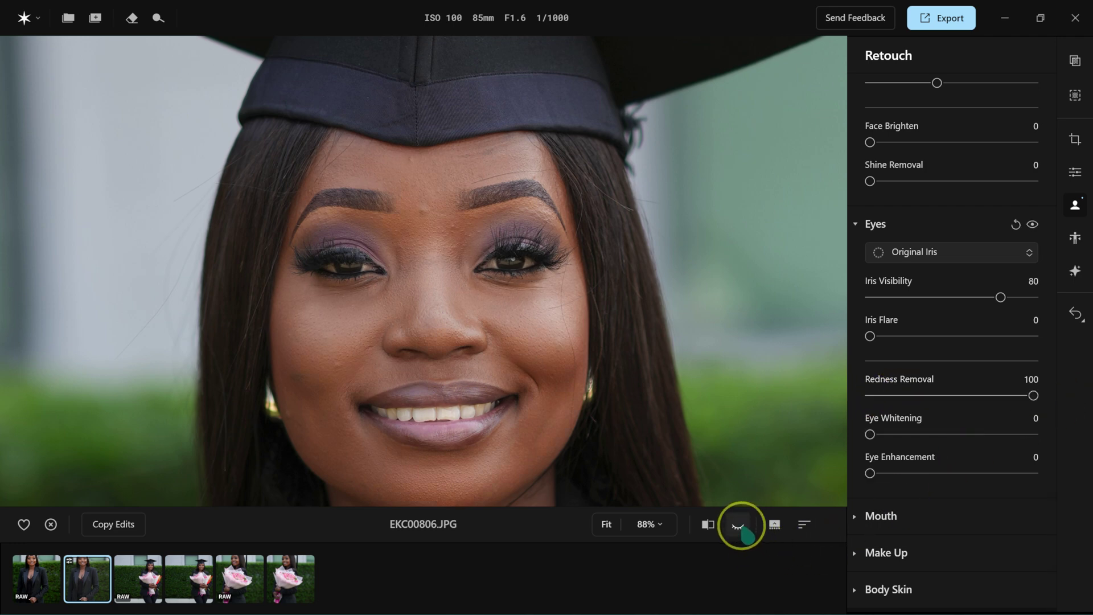
pyautogui.click(741, 527)
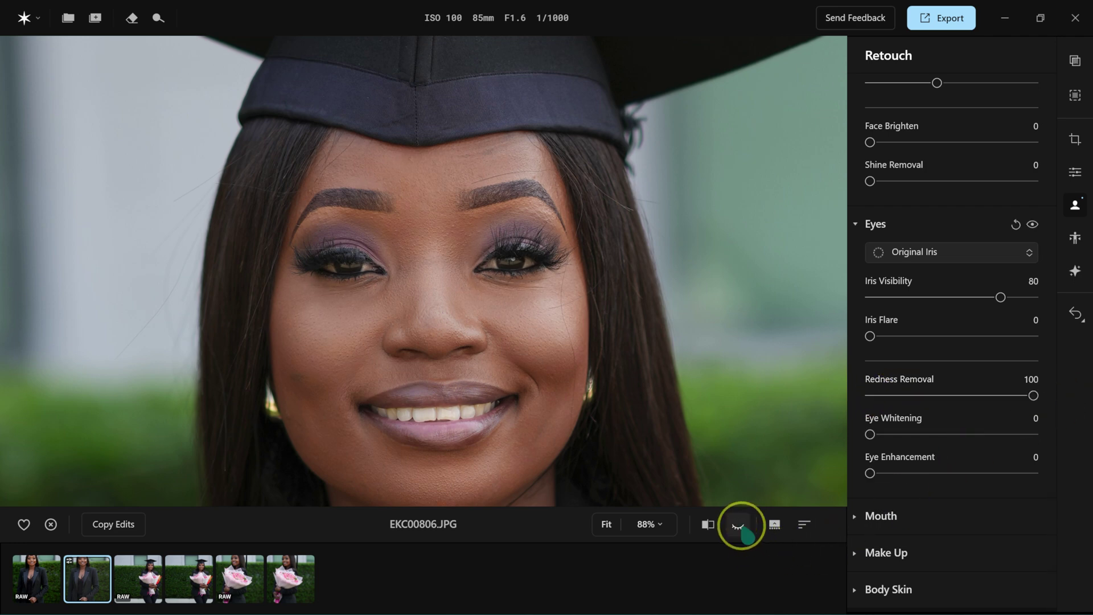
pyautogui.click(741, 526)
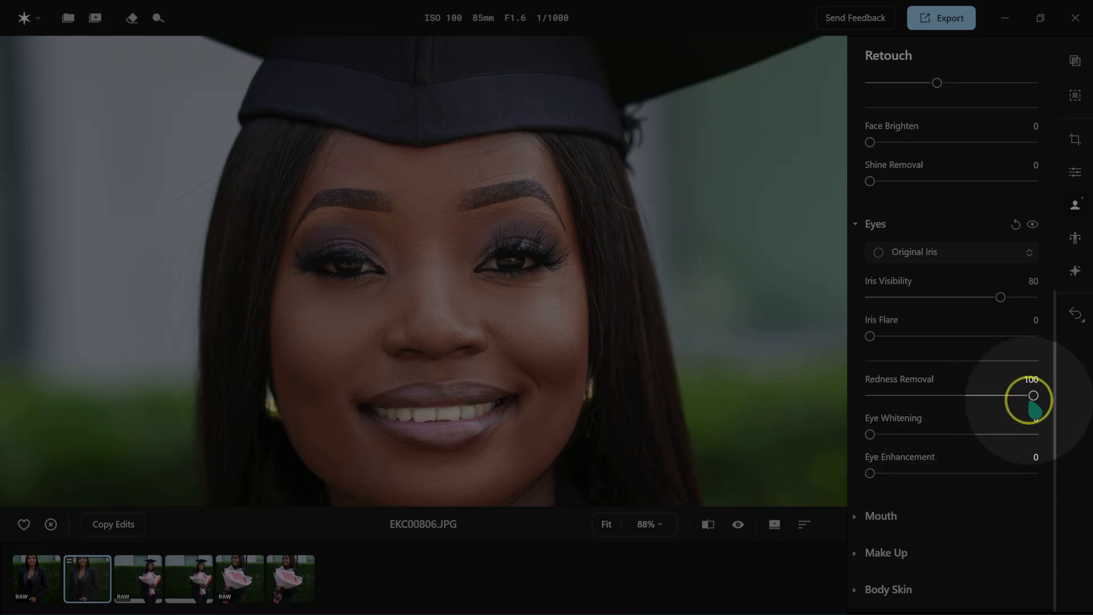
pyautogui.moveTo(1032, 394); pyautogui.dragTo(1001, 395)
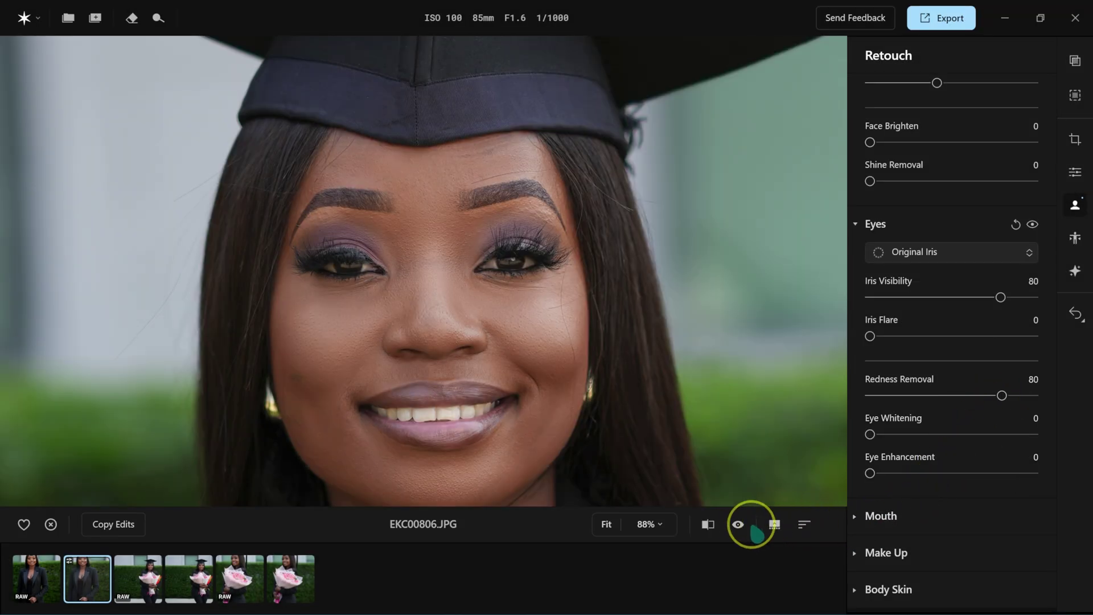
pyautogui.click(739, 526)
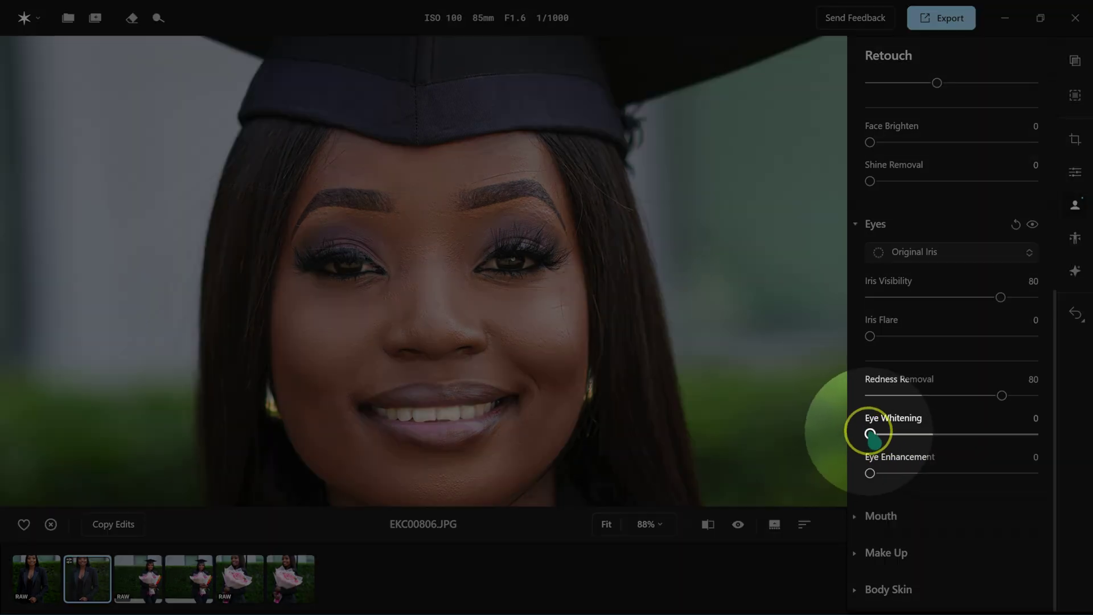
# Set Eye Whitening to 100 and Eye Enhancement to 90, comparing the eyes with the original and checking the whole face
pyautogui.moveTo(871, 435); pyautogui.dragTo(1082, 447)
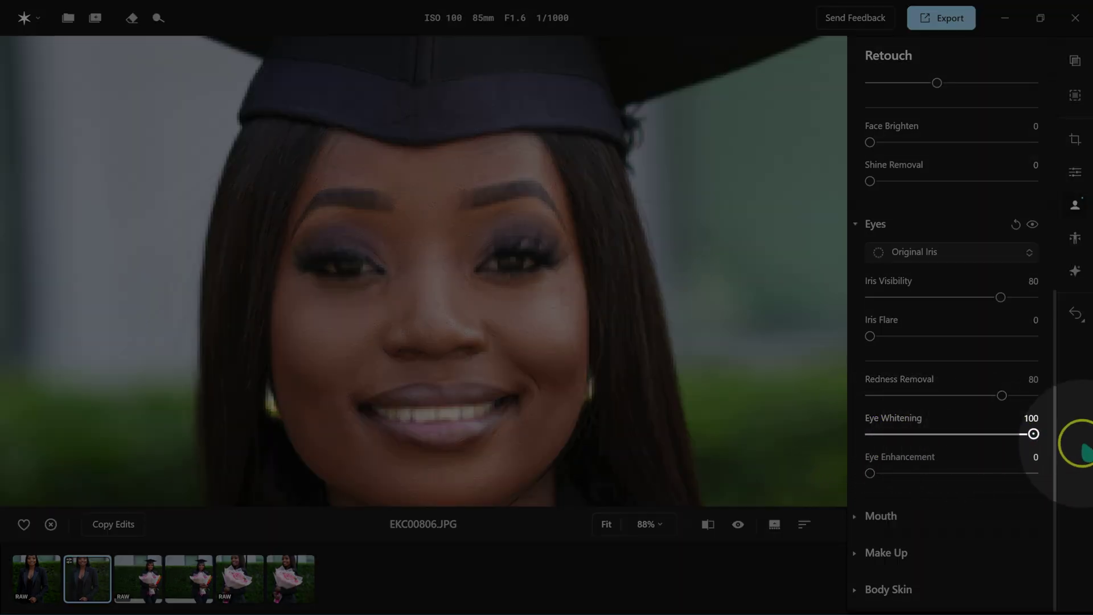
pyautogui.click(738, 525)
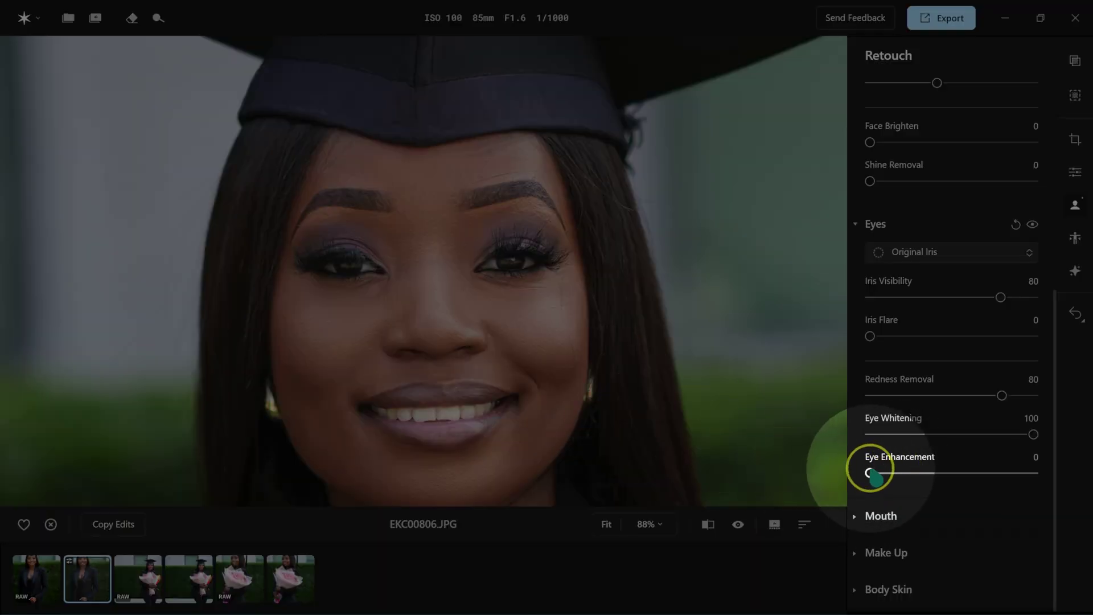
pyautogui.moveTo(870, 473); pyautogui.dragTo(1018, 472)
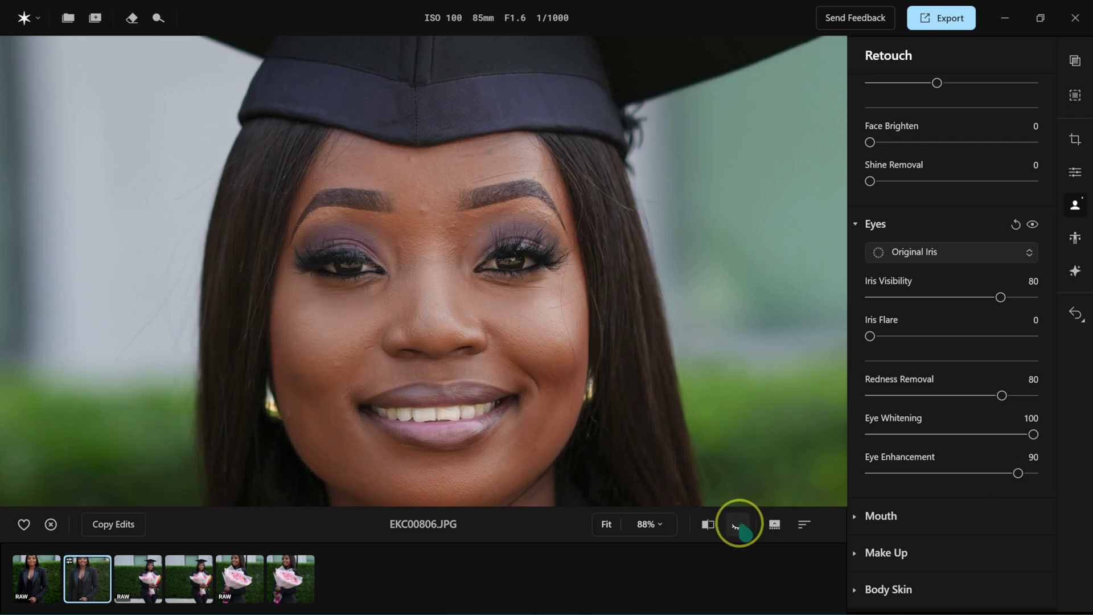
pyautogui.click(738, 525)
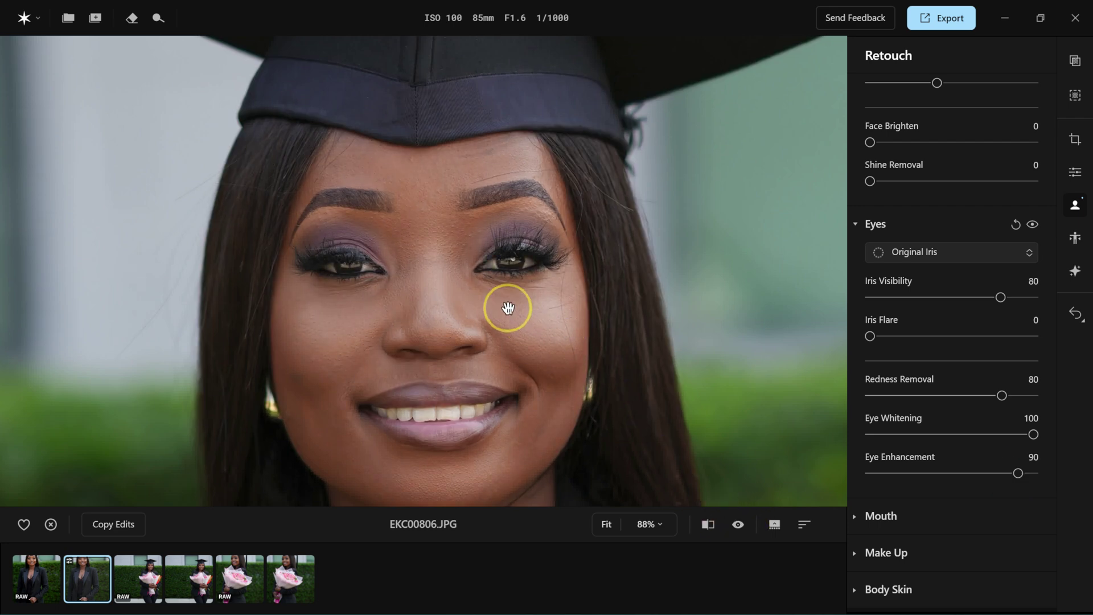
pyautogui.scroll(-5, 508, 308)
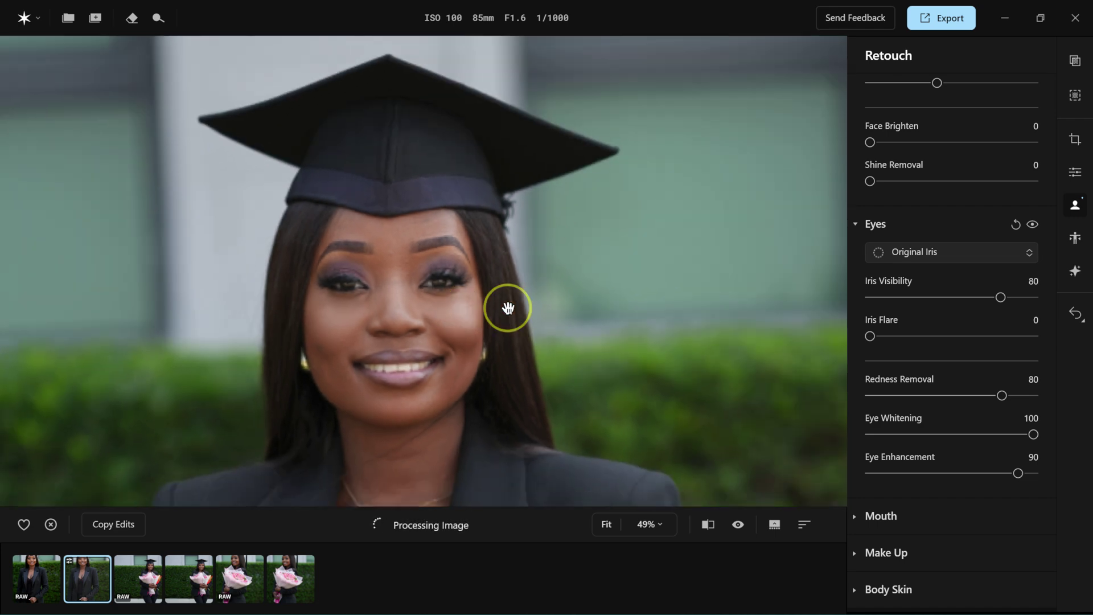
pyautogui.moveTo(427, 276); pyautogui.dragTo(431, 259)
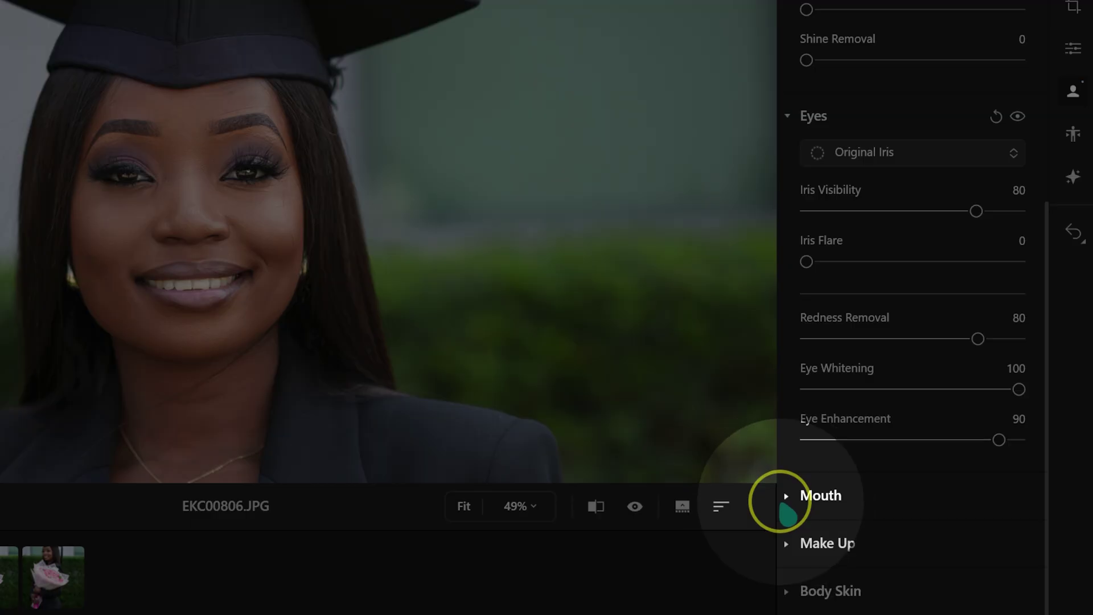
# Set the mouth's Teeth Whitening to 100 and Teeth Brightening to 25, comparing the smile with the original
pyautogui.click(788, 496)
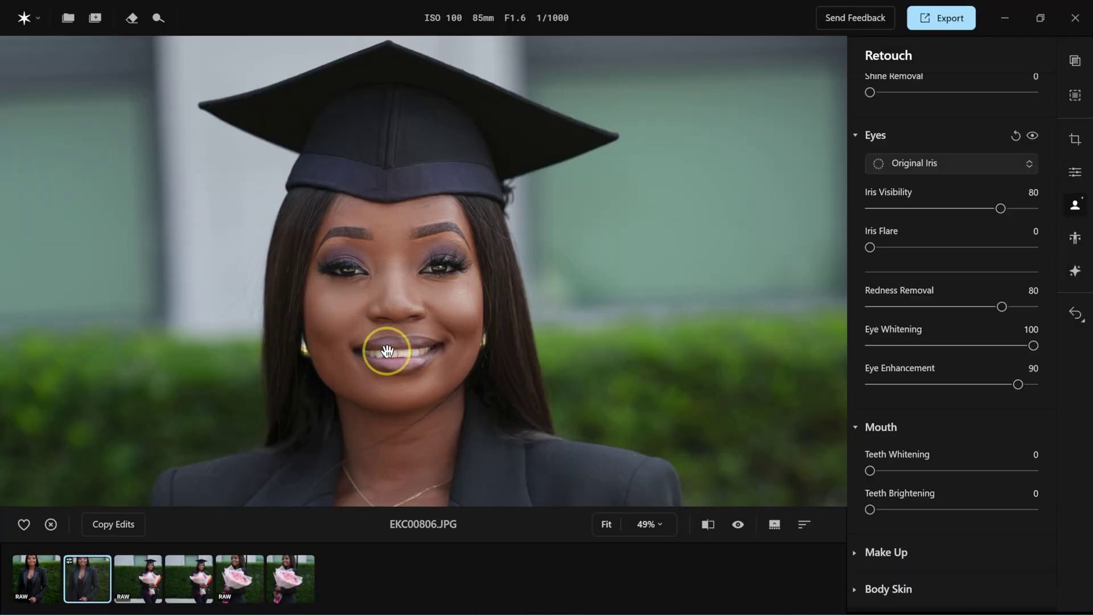
pyautogui.scroll(4, 389, 350)
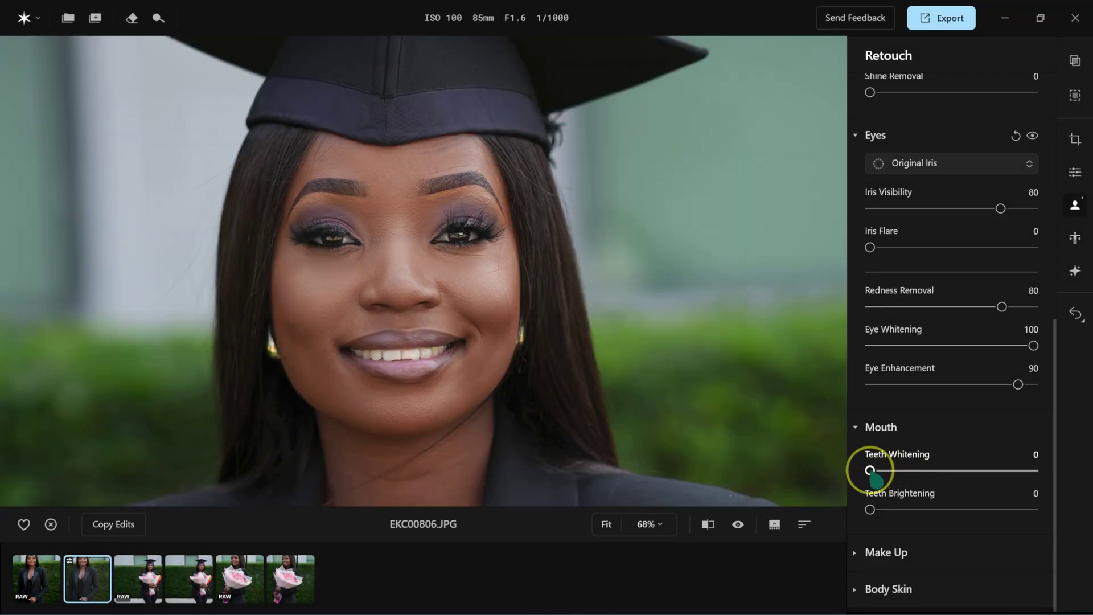
pyautogui.moveTo(870, 470); pyautogui.dragTo(1074, 463)
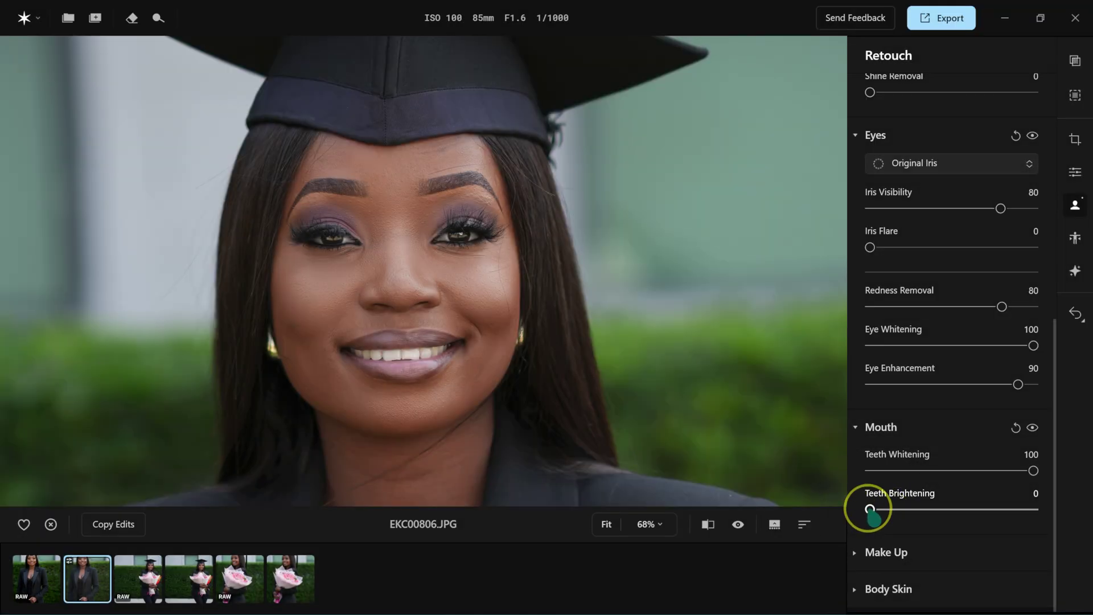
pyautogui.moveTo(870, 508); pyautogui.dragTo(1069, 513)
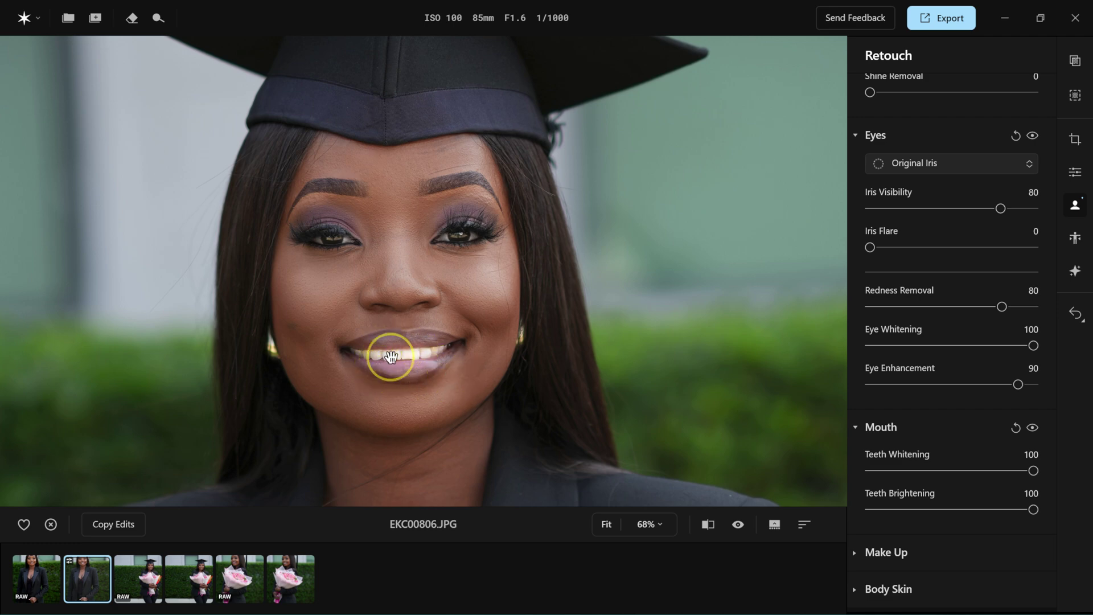
pyautogui.moveTo(1034, 509); pyautogui.dragTo(912, 510)
pyautogui.click(738, 524)
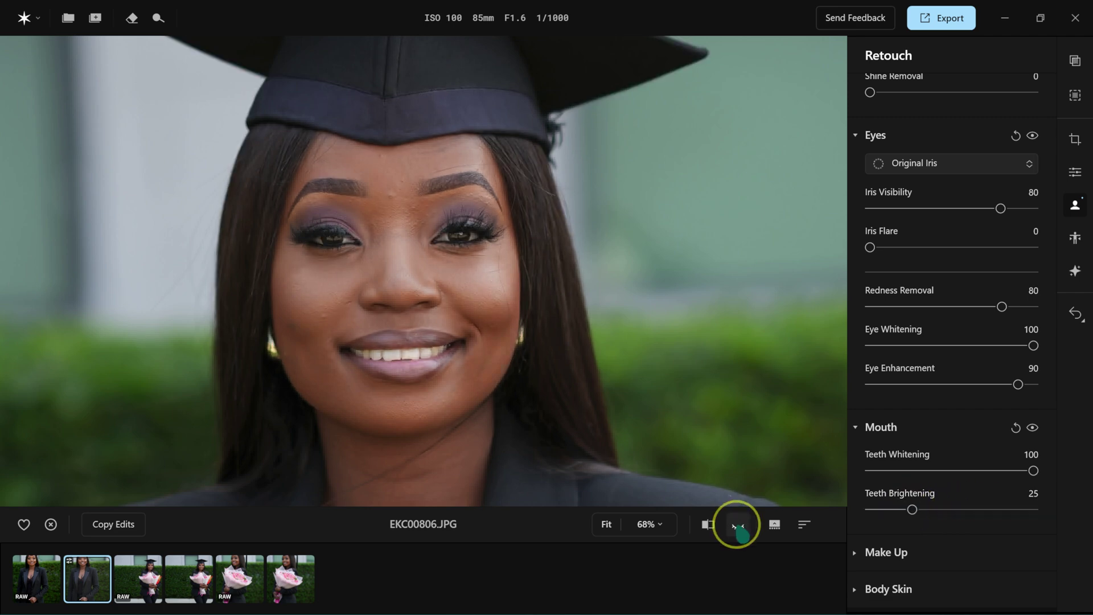
pyautogui.click(738, 525)
pyautogui.click(737, 525)
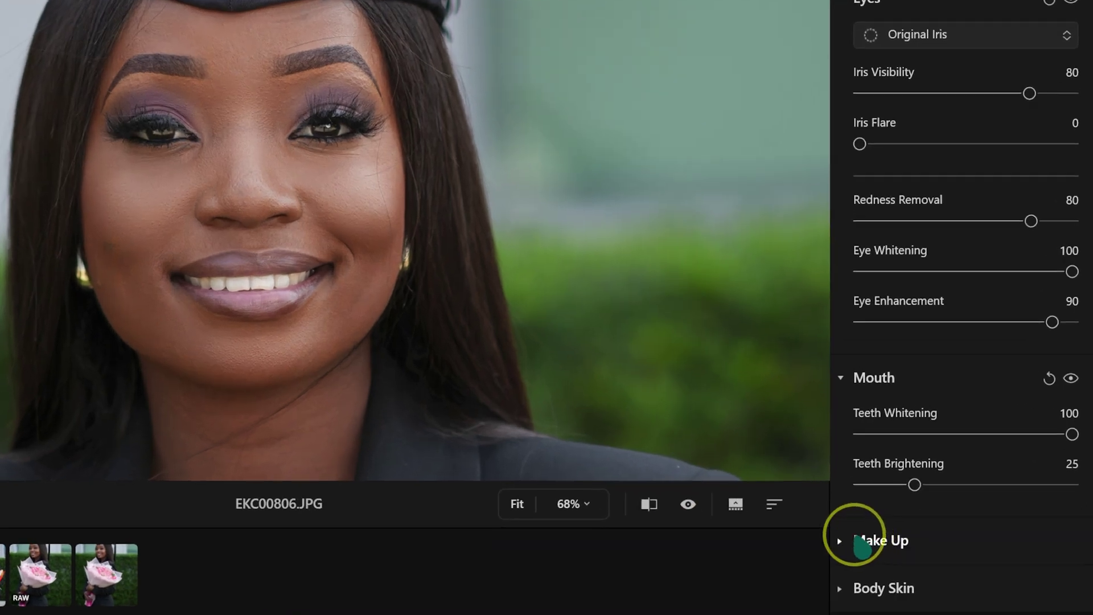
# Set the Make Up Highlights Amount to 100 on the face
pyautogui.click(862, 542)
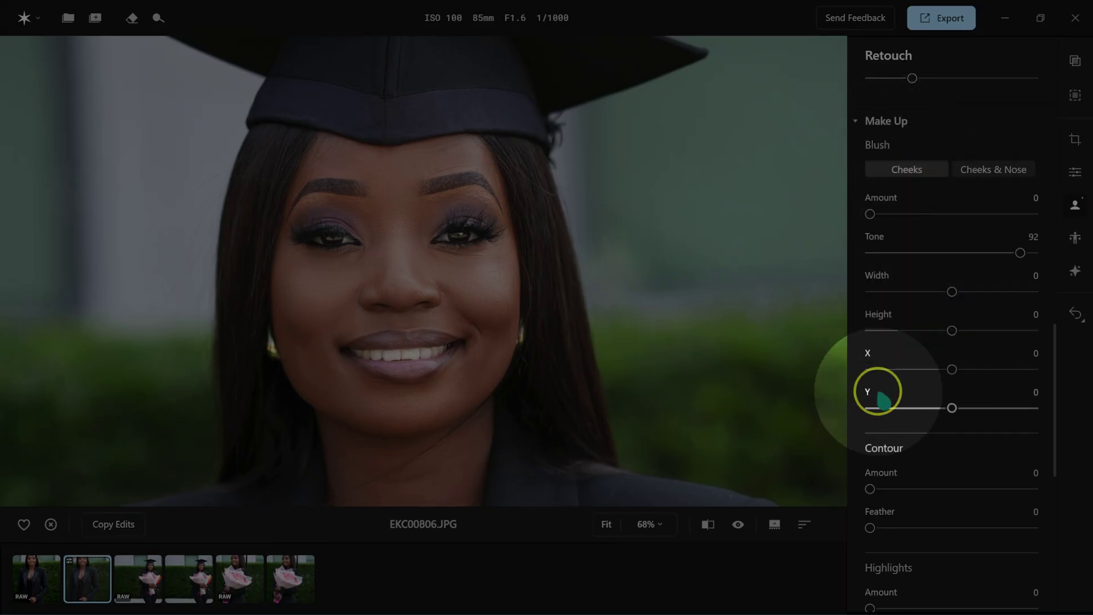
pyautogui.scroll(-3, 888, 449)
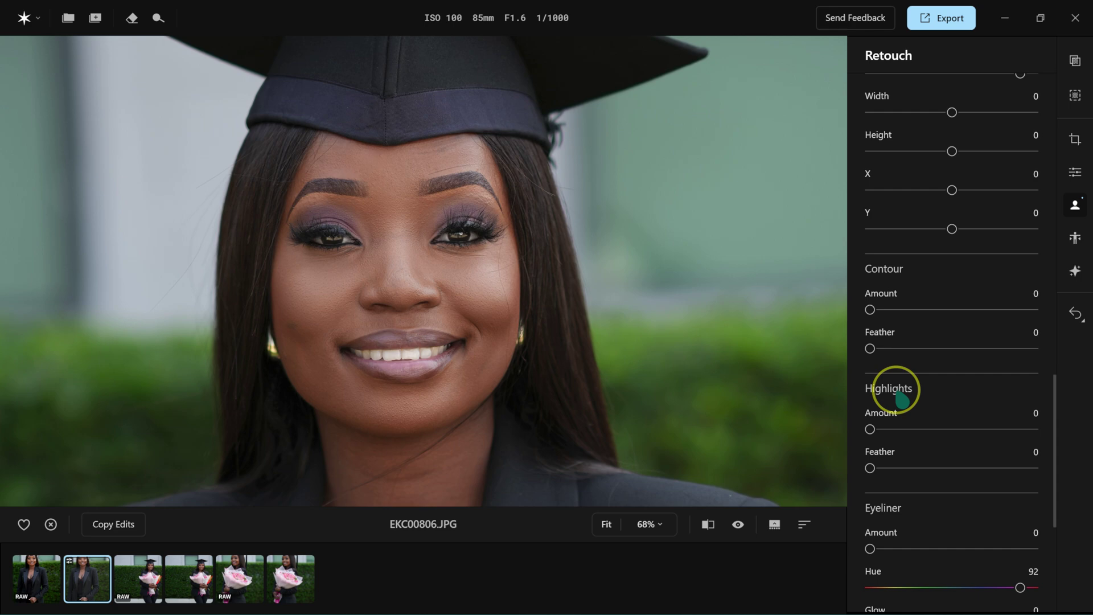
pyautogui.click(872, 429)
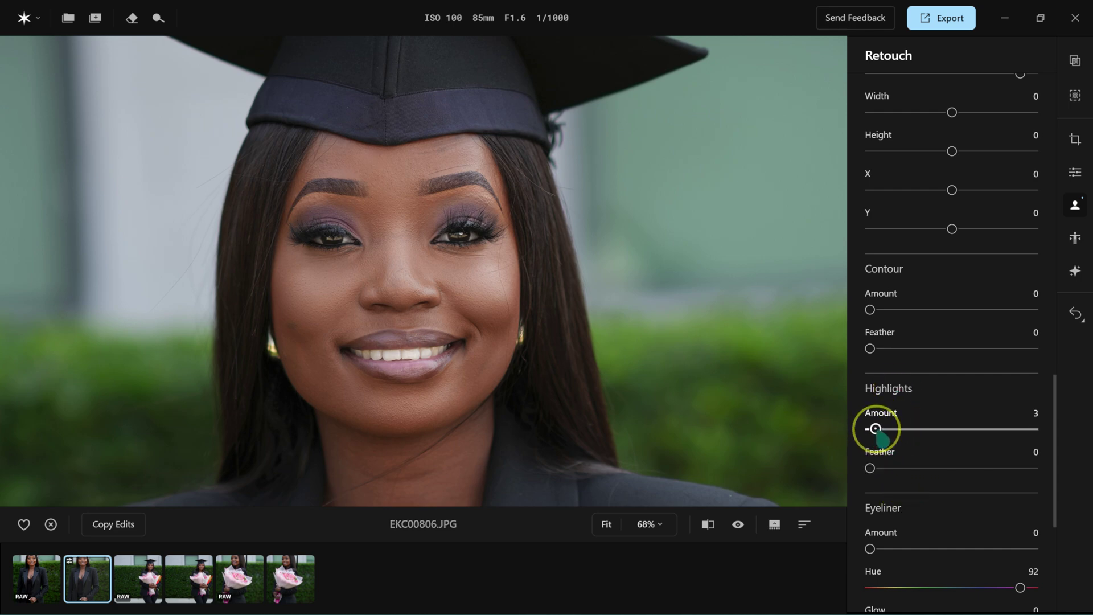
pyautogui.moveTo(875, 428); pyautogui.dragTo(1056, 416)
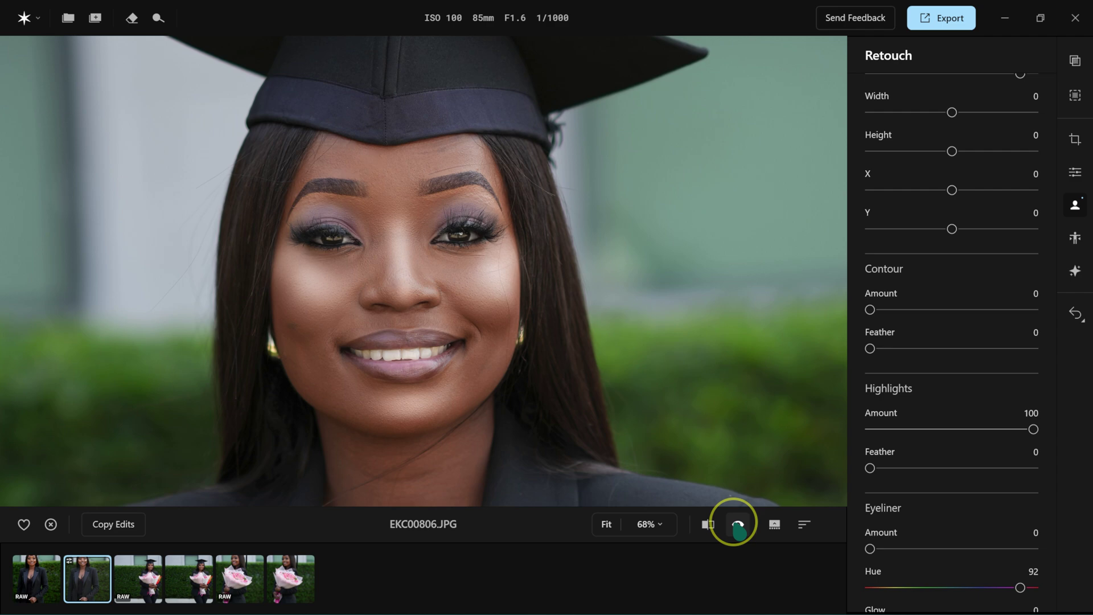
# Reduce the Make Up Highlights Amount to 10 and compare the face with the original
pyautogui.moveTo(957, 428); pyautogui.dragTo(887, 429)
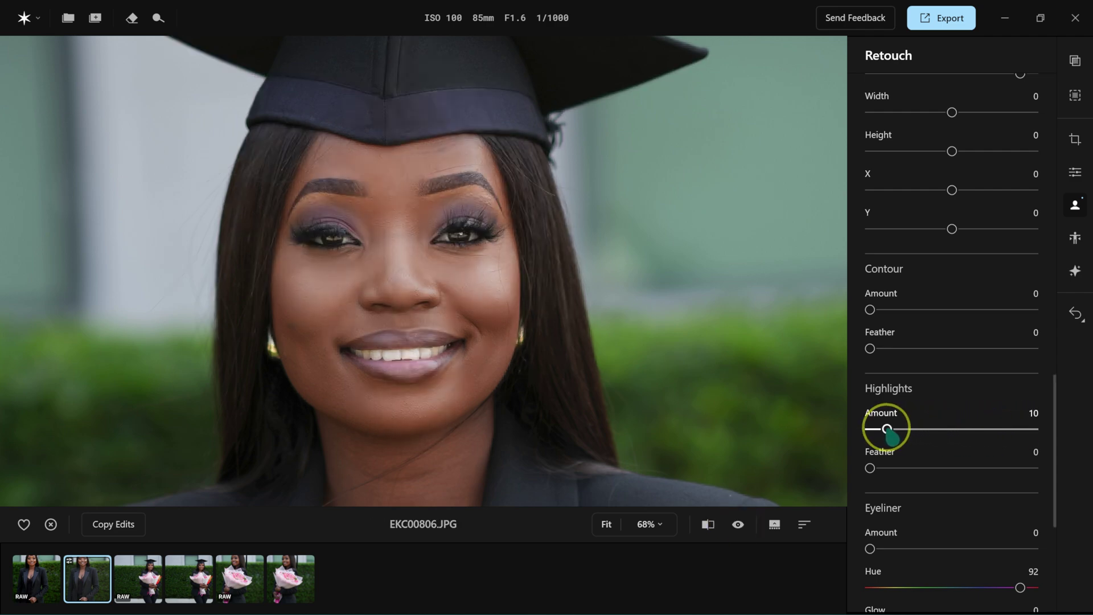
pyautogui.click(739, 527)
pyautogui.click(739, 525)
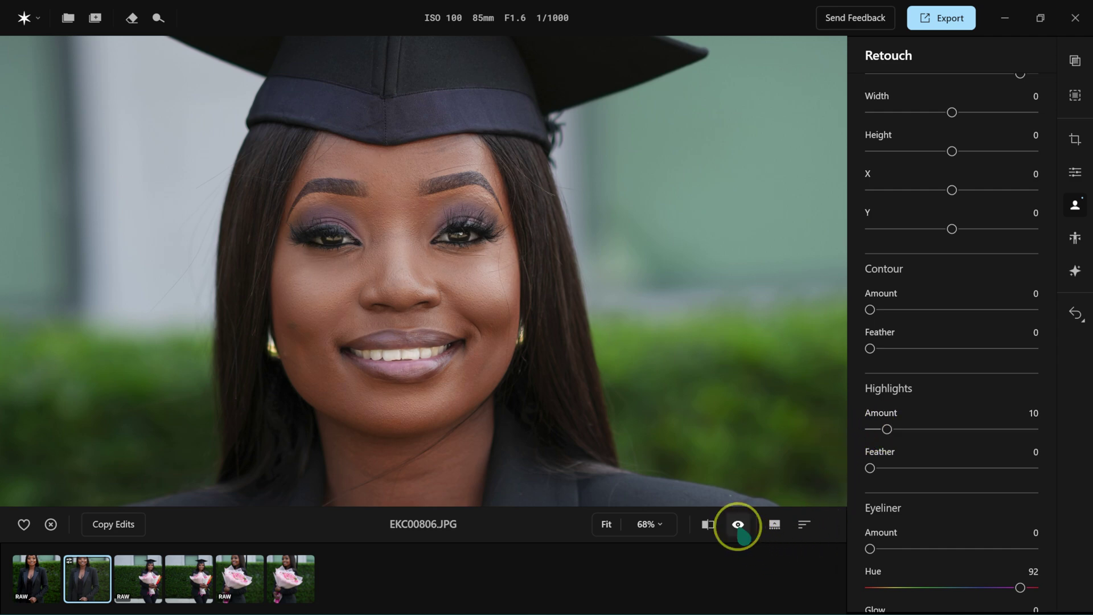
pyautogui.click(739, 527)
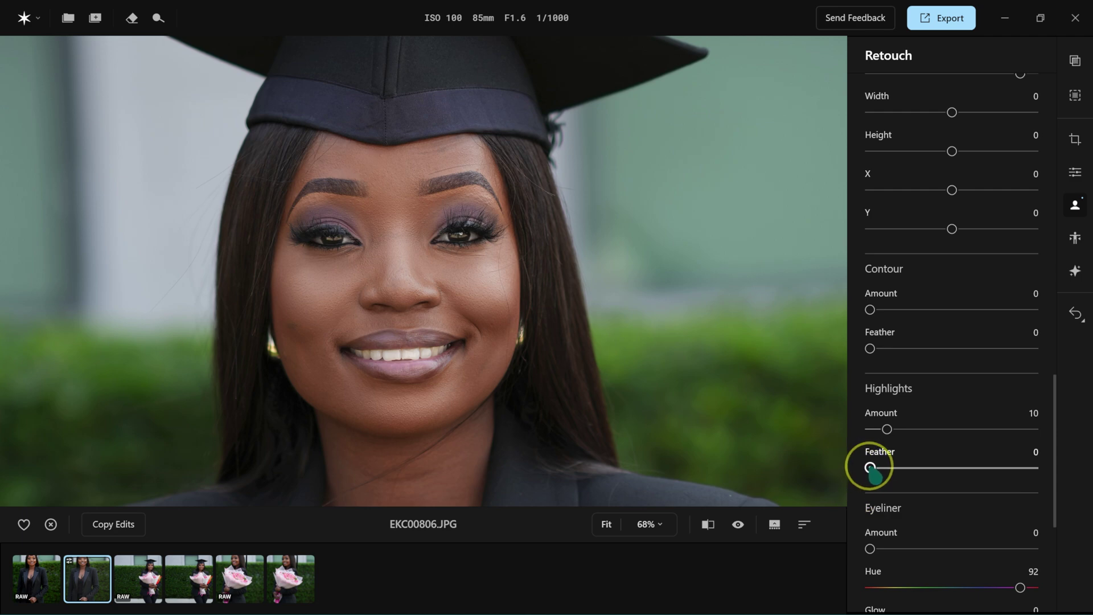
# Try the Highlights Feather at 50, reduce it to 5, and check the face against the original
pyautogui.moveTo(870, 468); pyautogui.dragTo(952, 468)
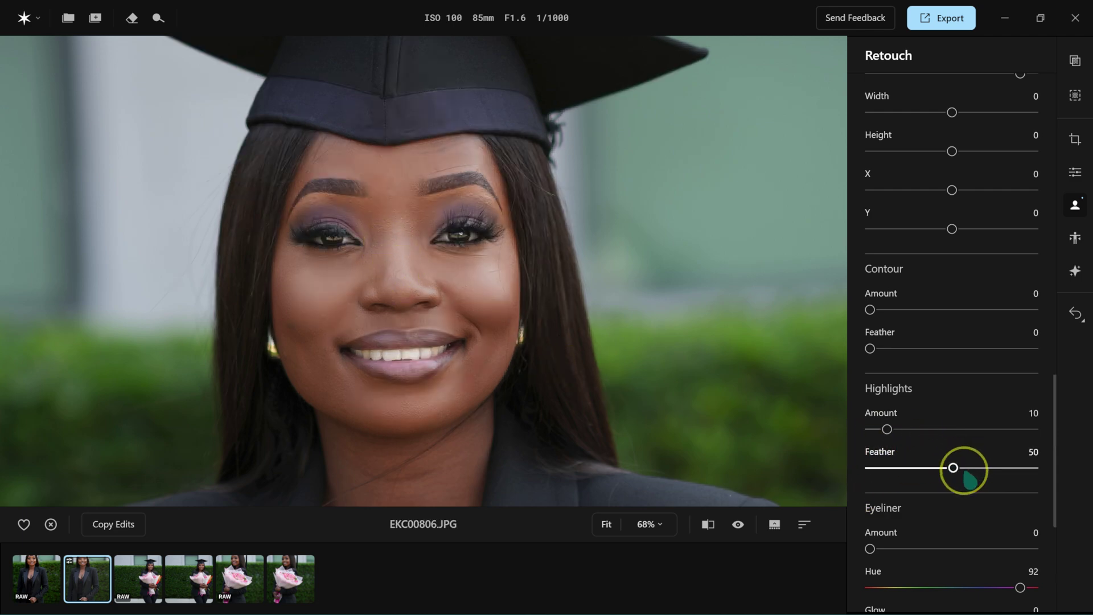
pyautogui.moveTo(957, 468); pyautogui.dragTo(879, 468)
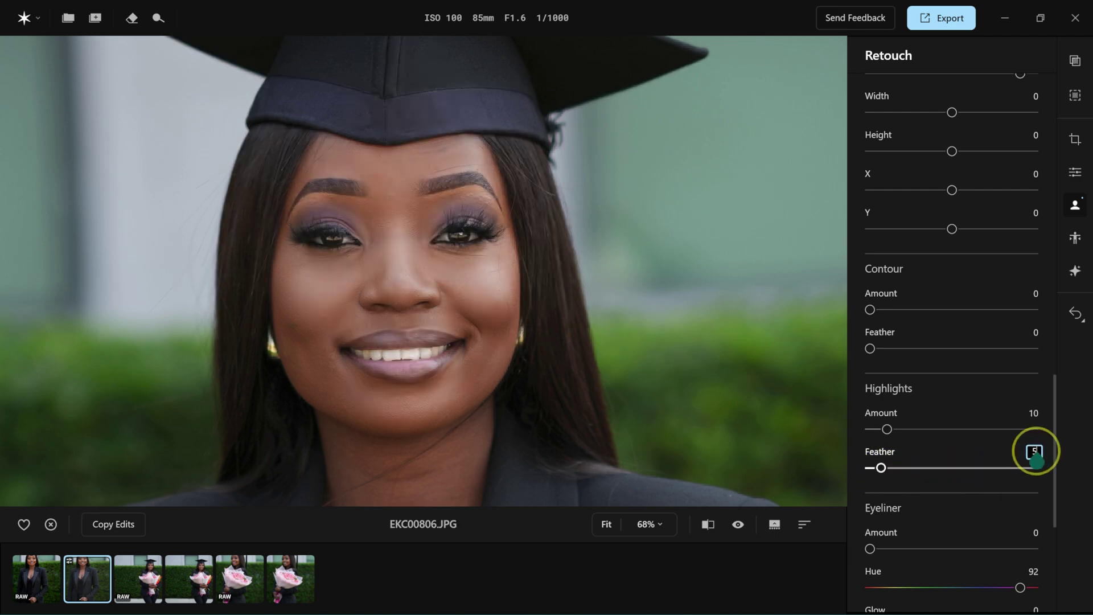
pyautogui.press('Return')
pyautogui.click(741, 526)
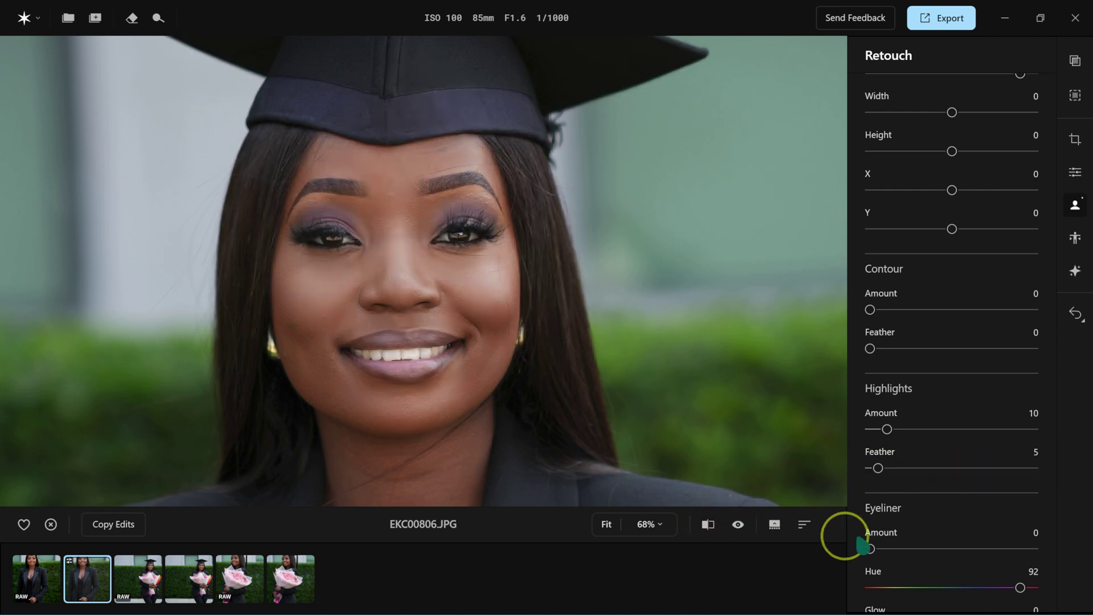
# Set the Eyeliner Glow to 47 and compare the eyes with the original
pyautogui.scroll(-3, 911, 329)
pyautogui.scroll(-2, 937, 332)
pyautogui.scroll(-1, 938, 332)
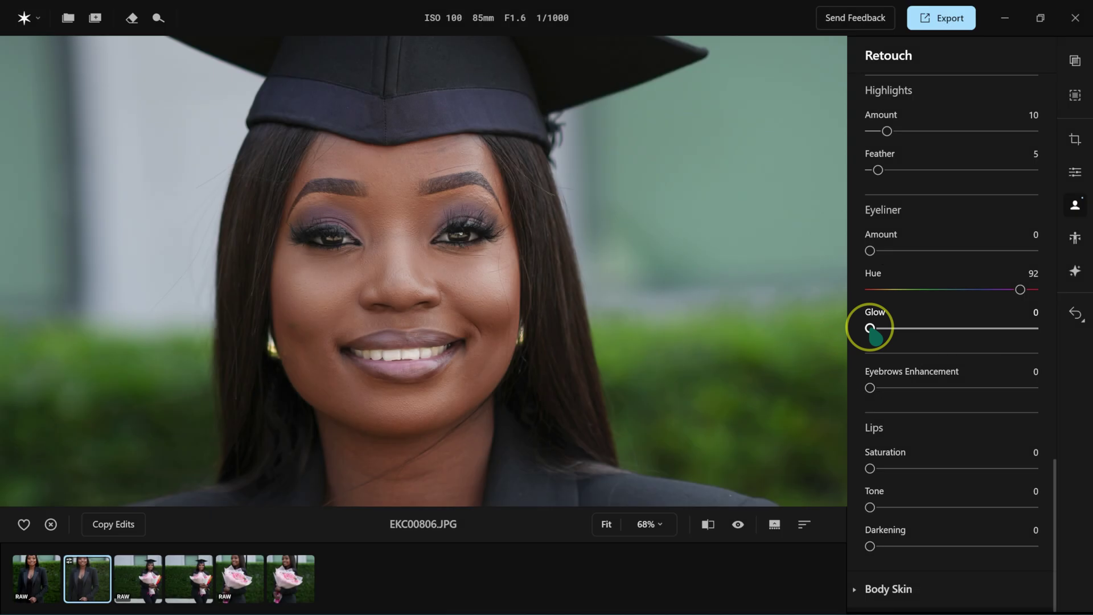
pyautogui.moveTo(870, 329); pyautogui.dragTo(947, 329)
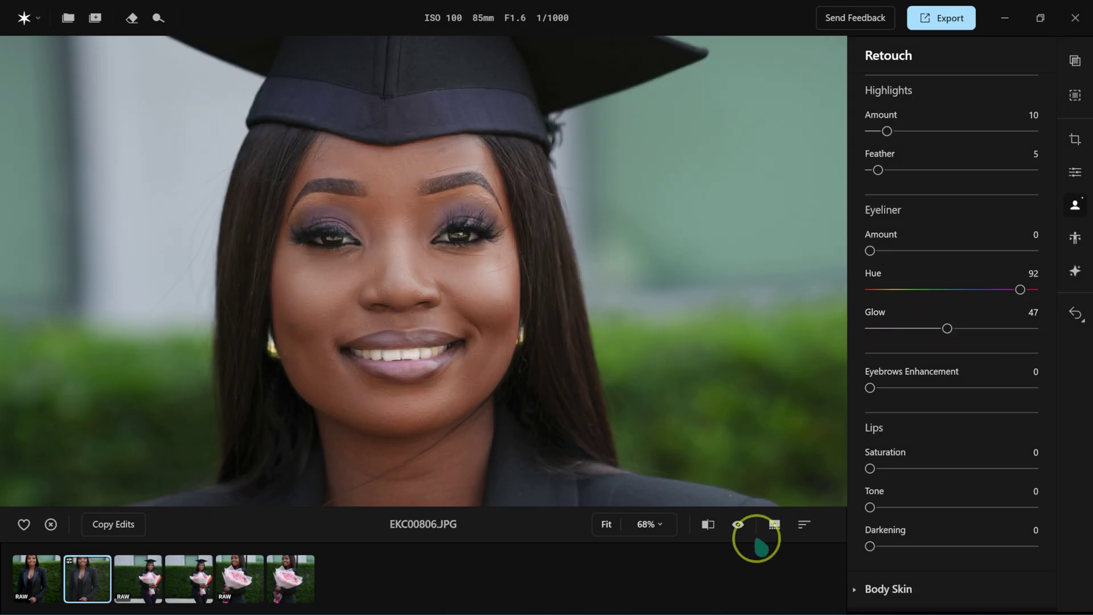
pyautogui.click(739, 527)
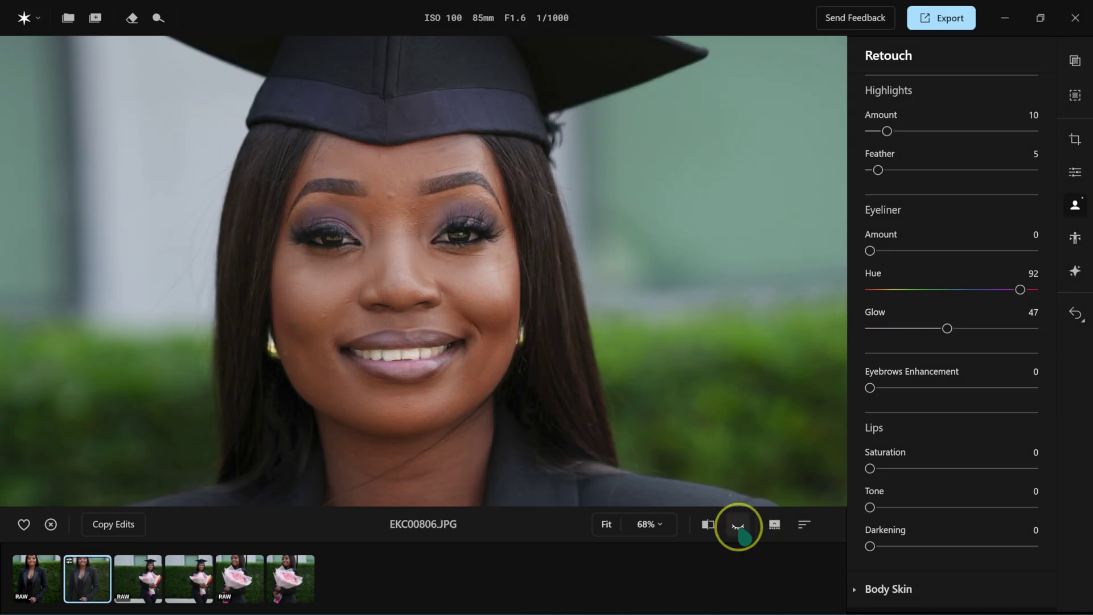
pyautogui.click(738, 527)
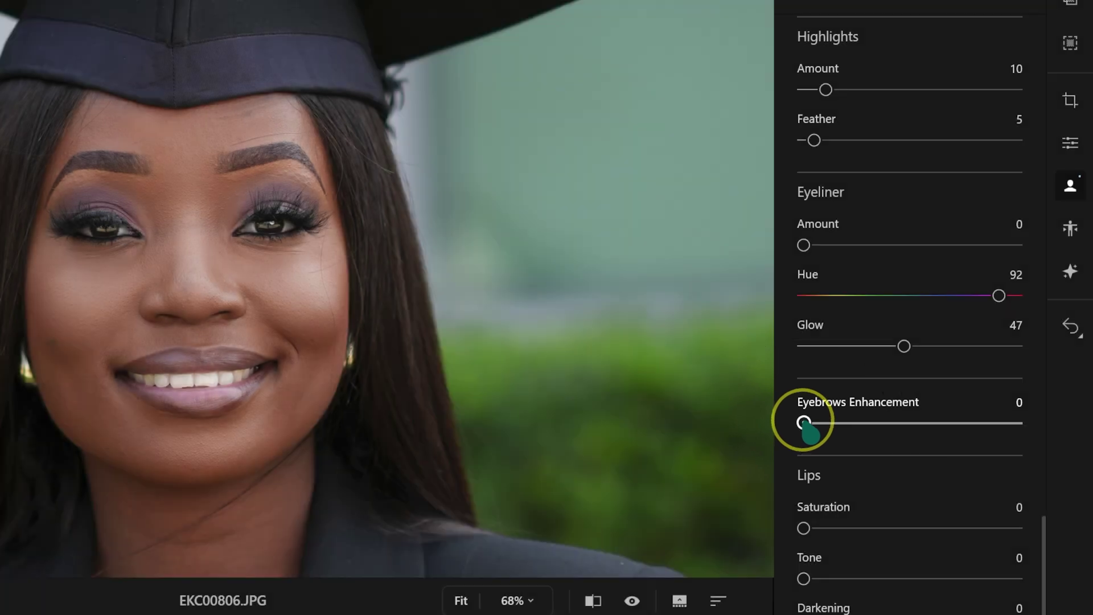
# Try Eyebrows Enhancement at 100, lower it through 51 to 15, and compare the eyebrows with the original
pyautogui.moveTo(804, 423); pyautogui.dragTo(1016, 423)
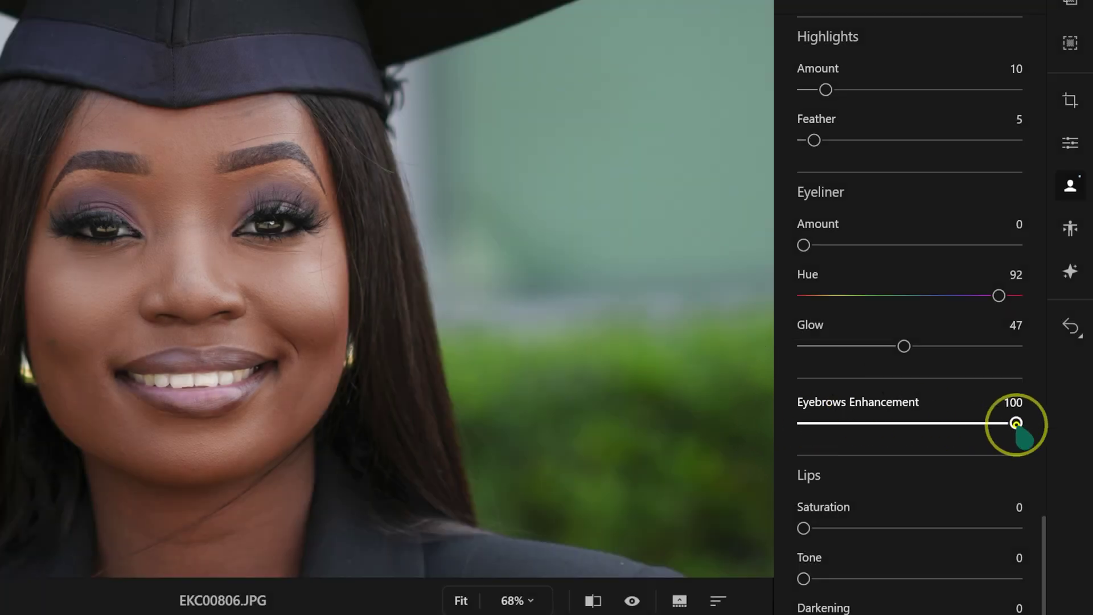
pyautogui.click(632, 601)
pyautogui.click(632, 600)
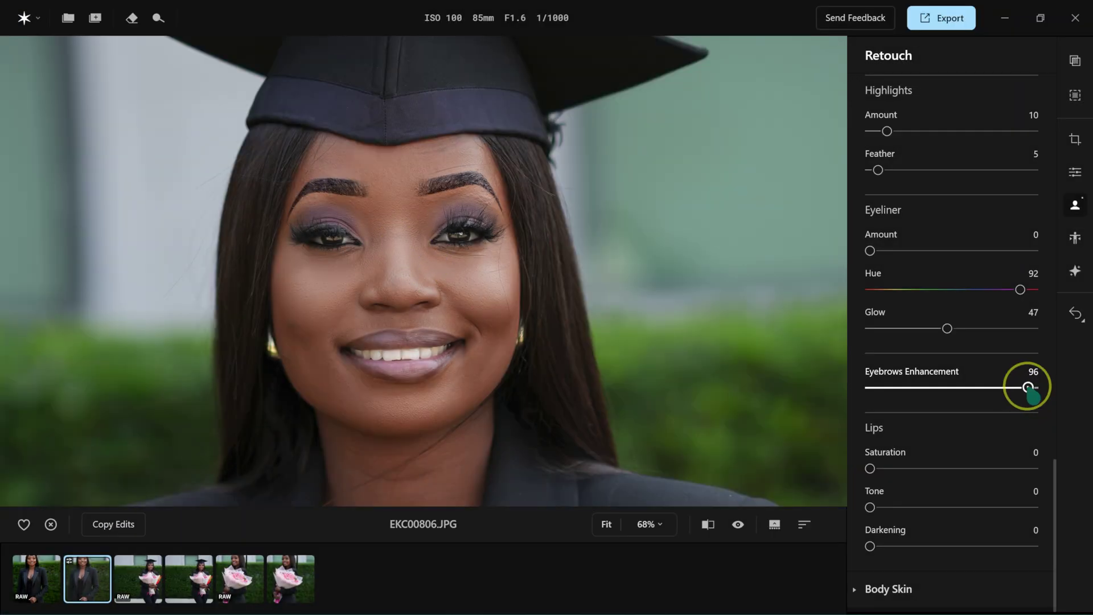
pyautogui.moveTo(1016, 423); pyautogui.dragTo(931, 422)
pyautogui.moveTo(967, 389); pyautogui.dragTo(954, 387)
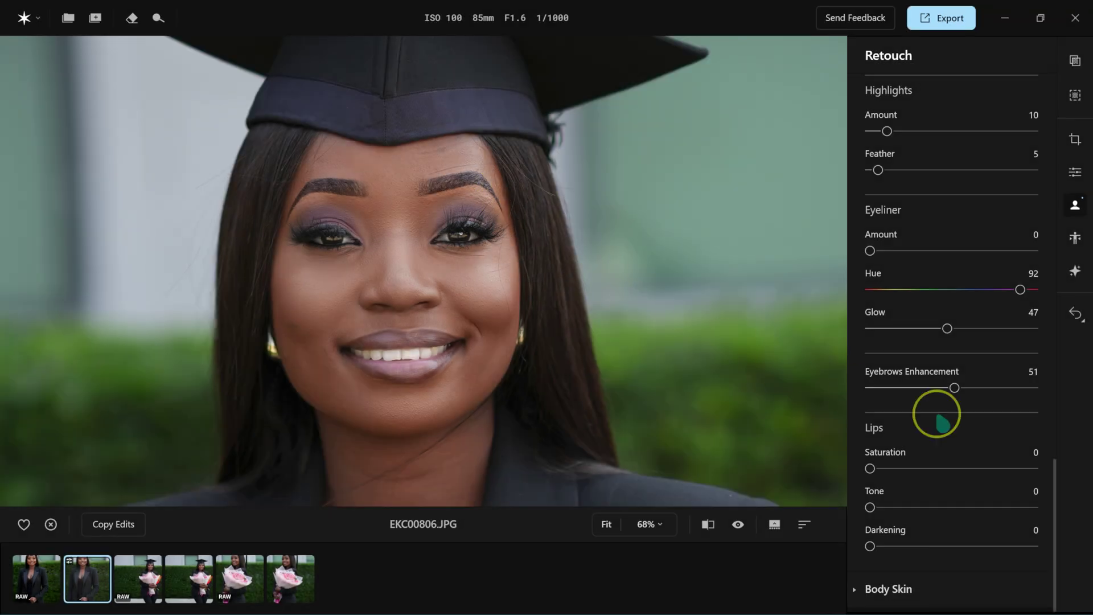
pyautogui.moveTo(954, 388); pyautogui.dragTo(898, 388)
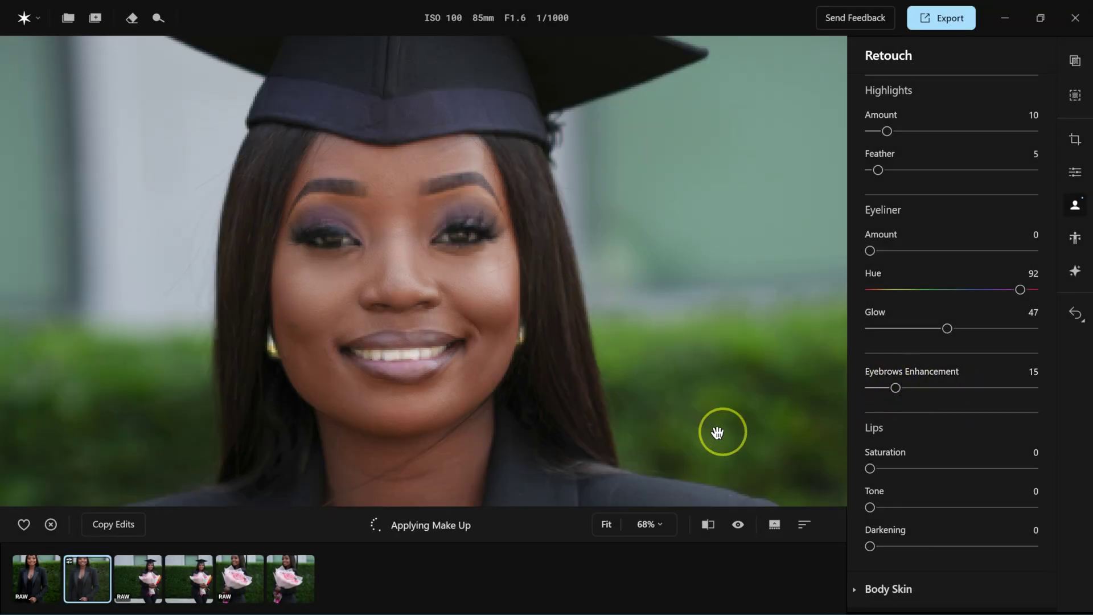
pyautogui.click(741, 525)
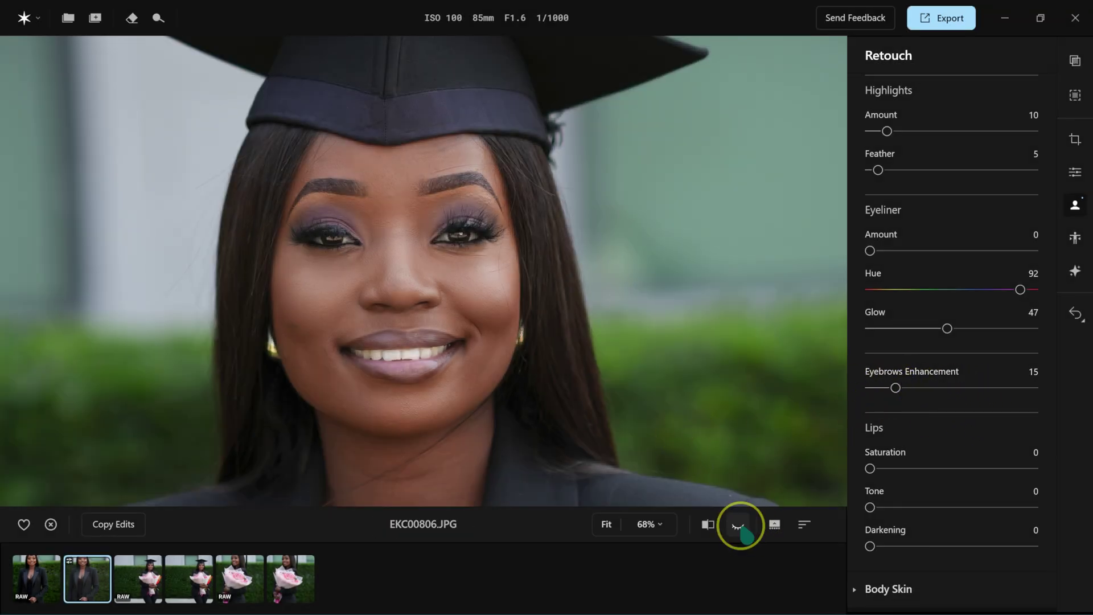
pyautogui.click(741, 525)
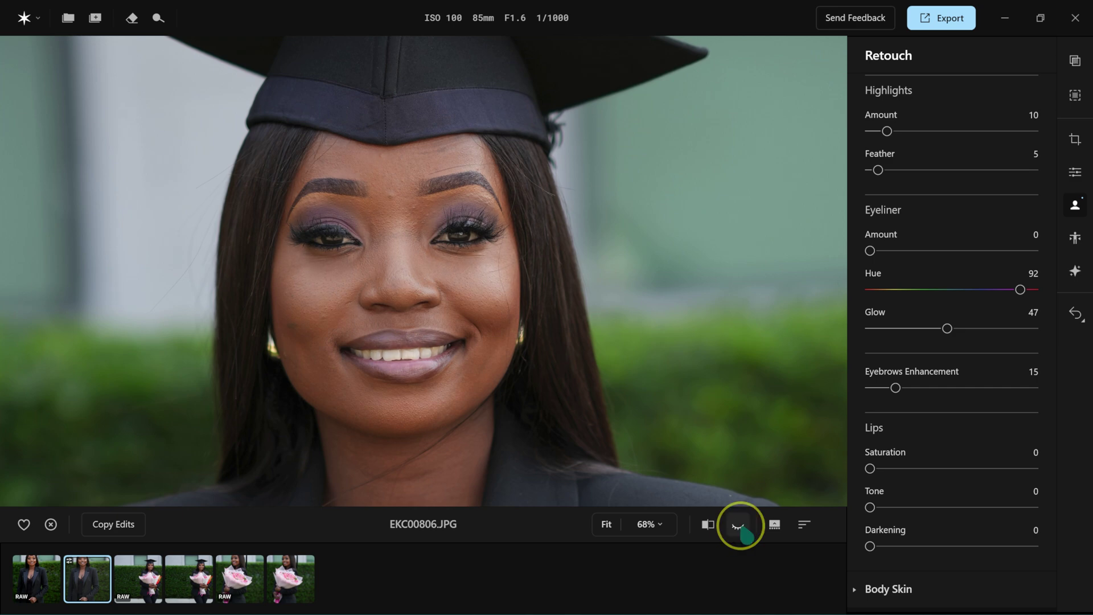
pyautogui.click(741, 526)
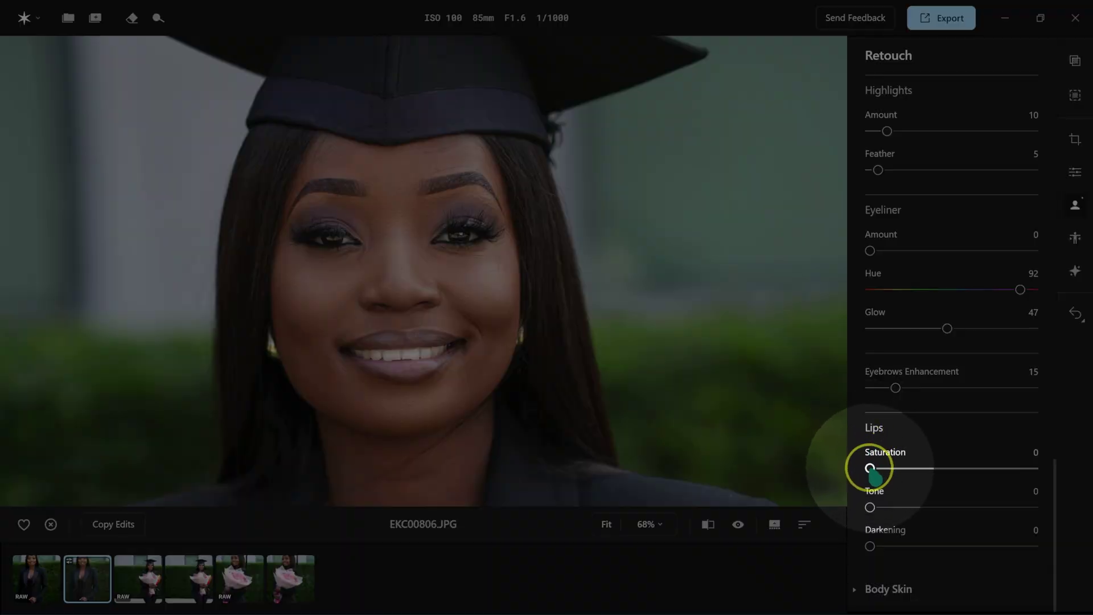
# Set the Lips Saturation to 100, try Tone at 100 and reduce it to 20, comparing the lips with the original
pyautogui.moveTo(871, 468); pyautogui.dragTo(1033, 468)
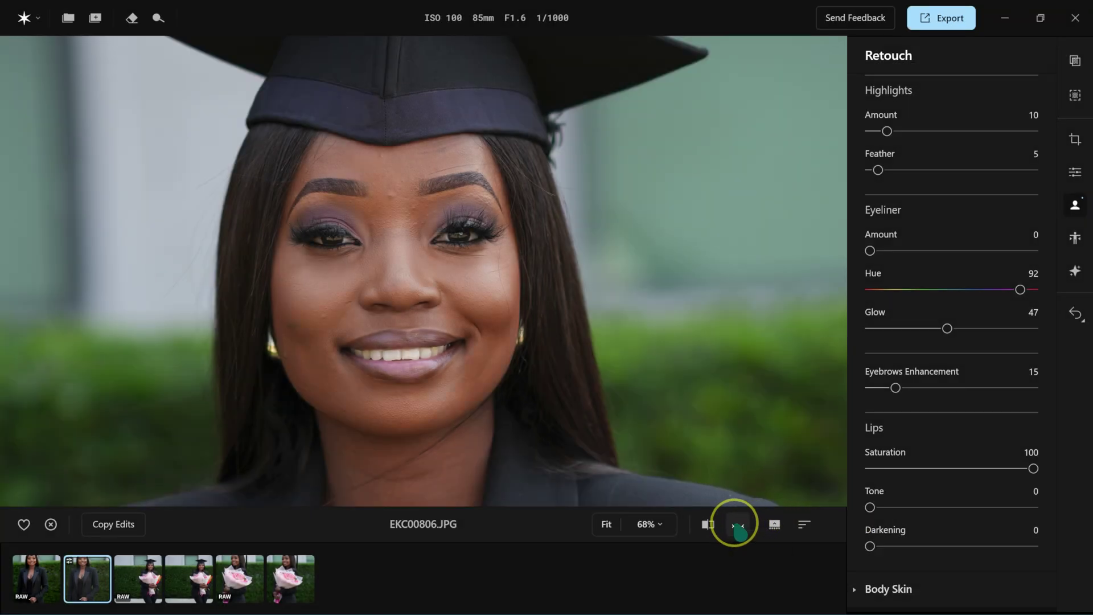
pyautogui.click(737, 524)
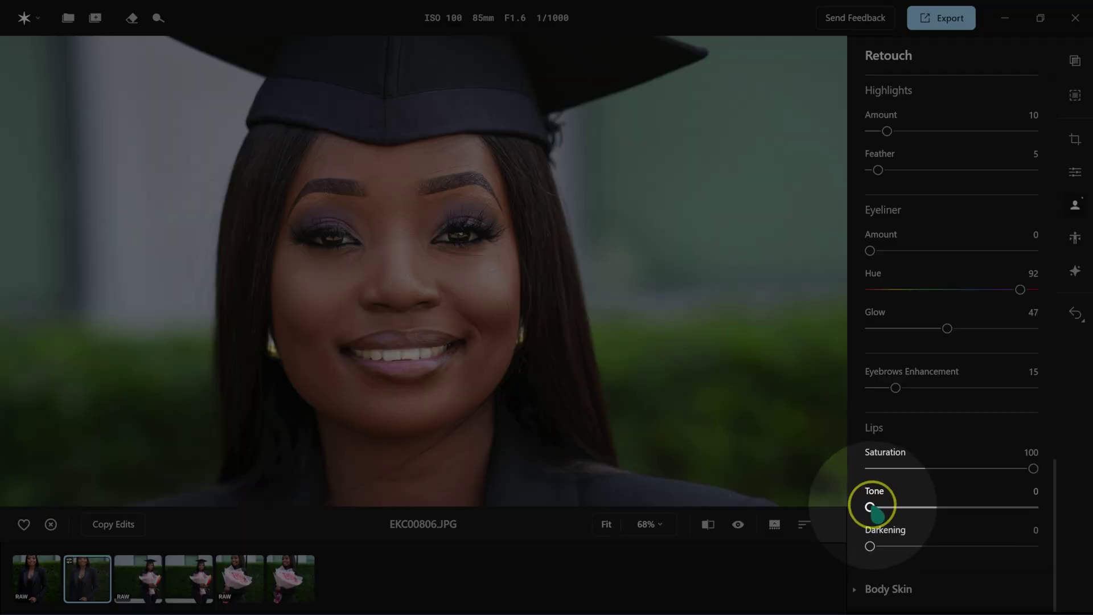
pyautogui.moveTo(870, 507); pyautogui.dragTo(1033, 507)
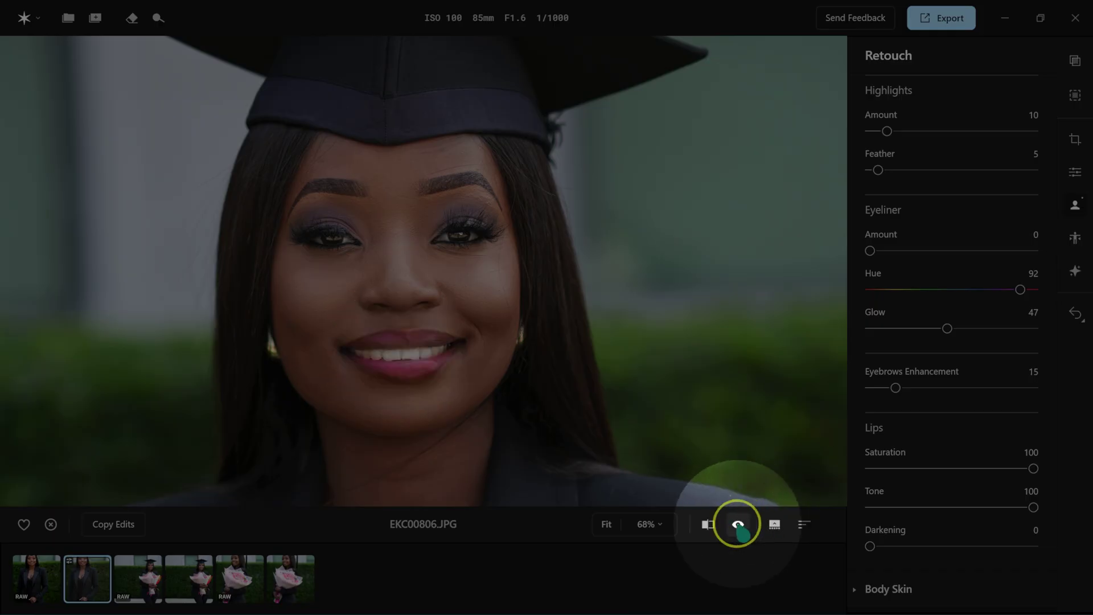
pyautogui.click(739, 524)
pyautogui.click(739, 524)
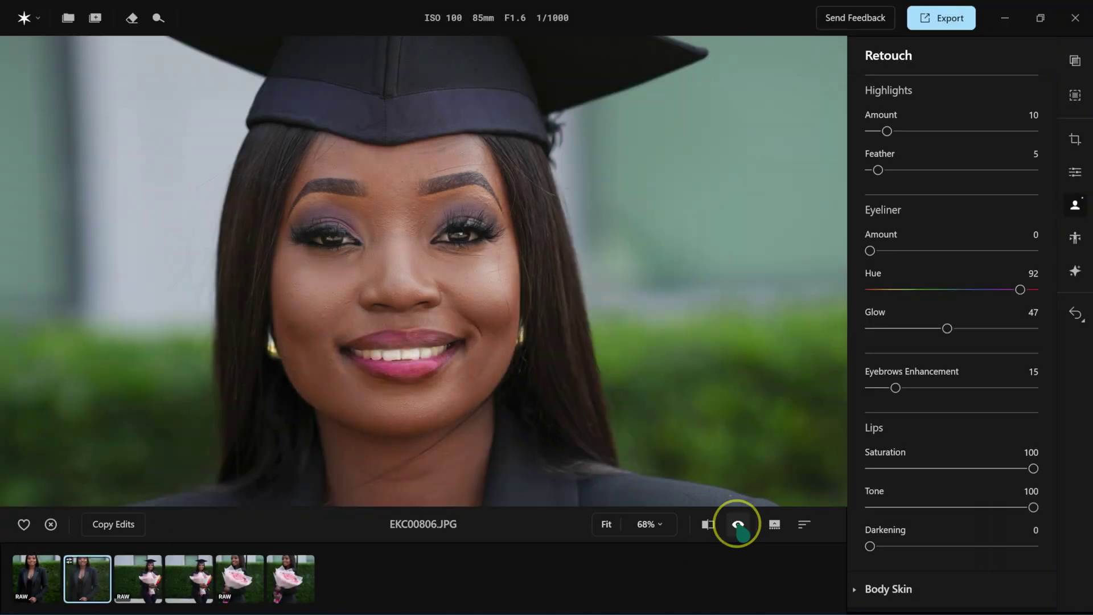
pyautogui.moveTo(1034, 507); pyautogui.dragTo(903, 507)
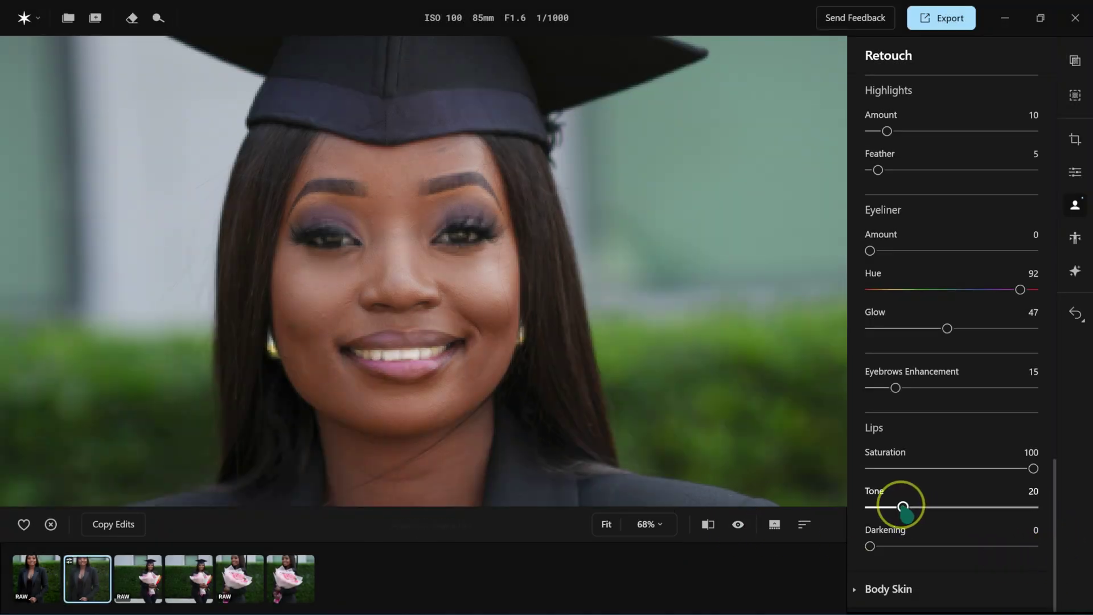
pyautogui.click(738, 524)
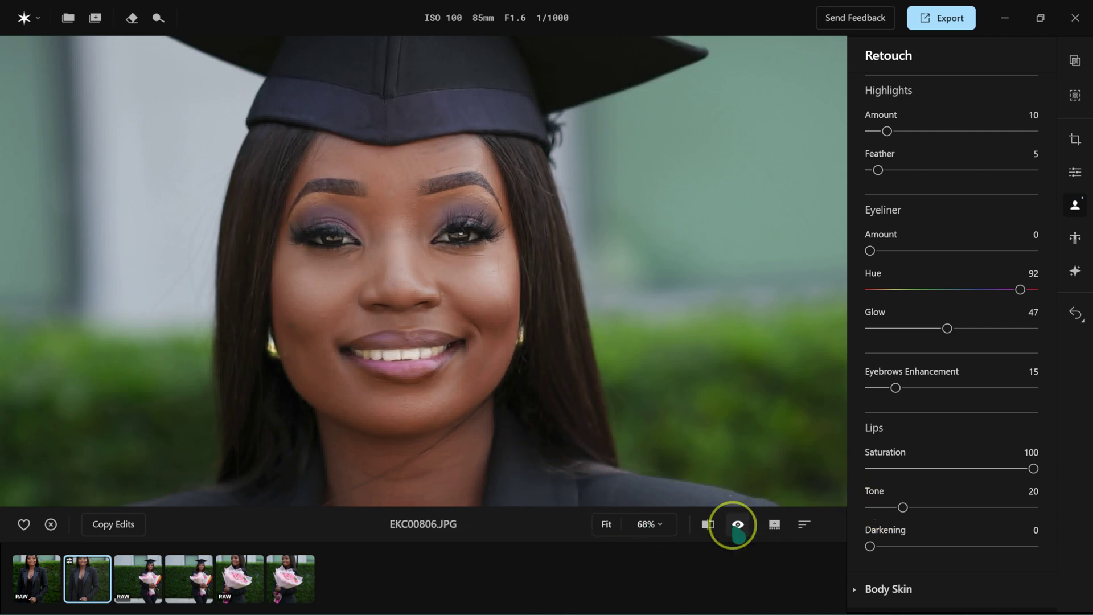
# Try the Lips Darkening at 100, reduce it to 50, and compare the lips with the original
pyautogui.moveTo(870, 545); pyautogui.dragTo(1013, 559)
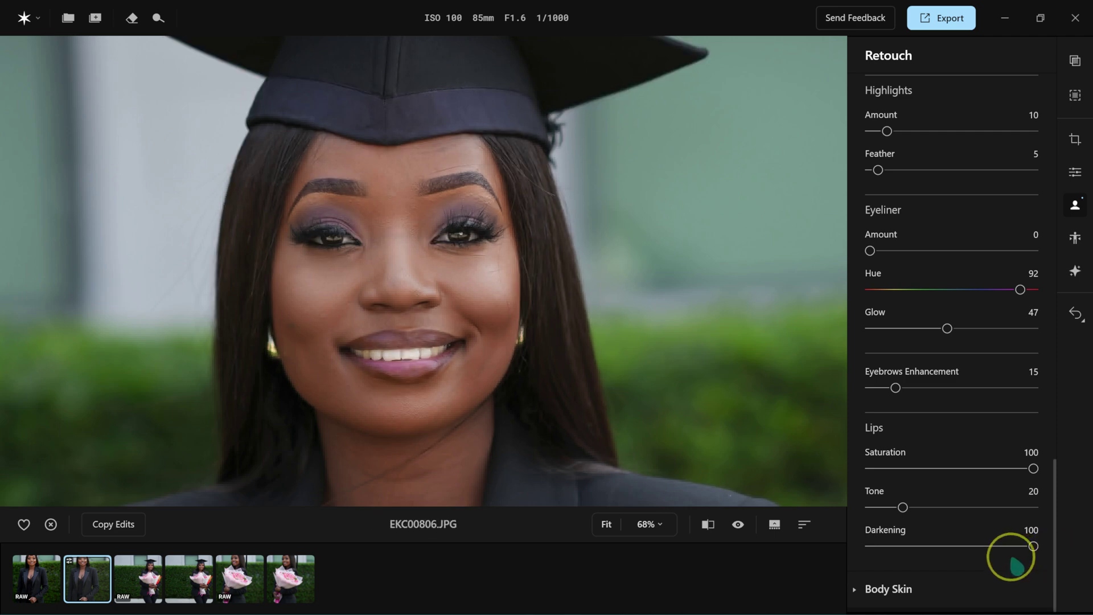
pyautogui.click(738, 524)
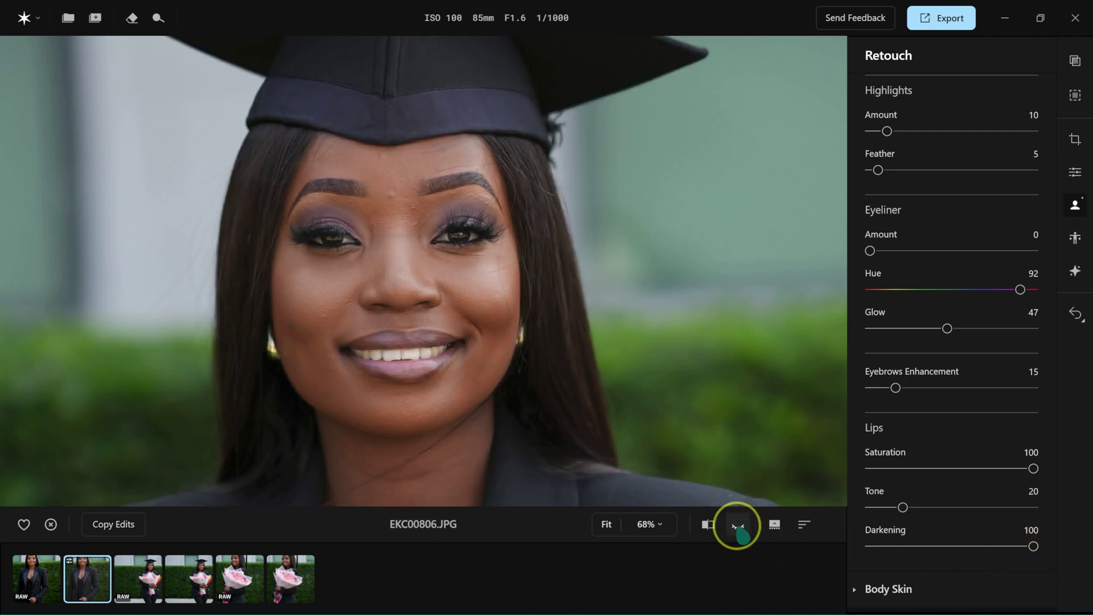
pyautogui.click(953, 545)
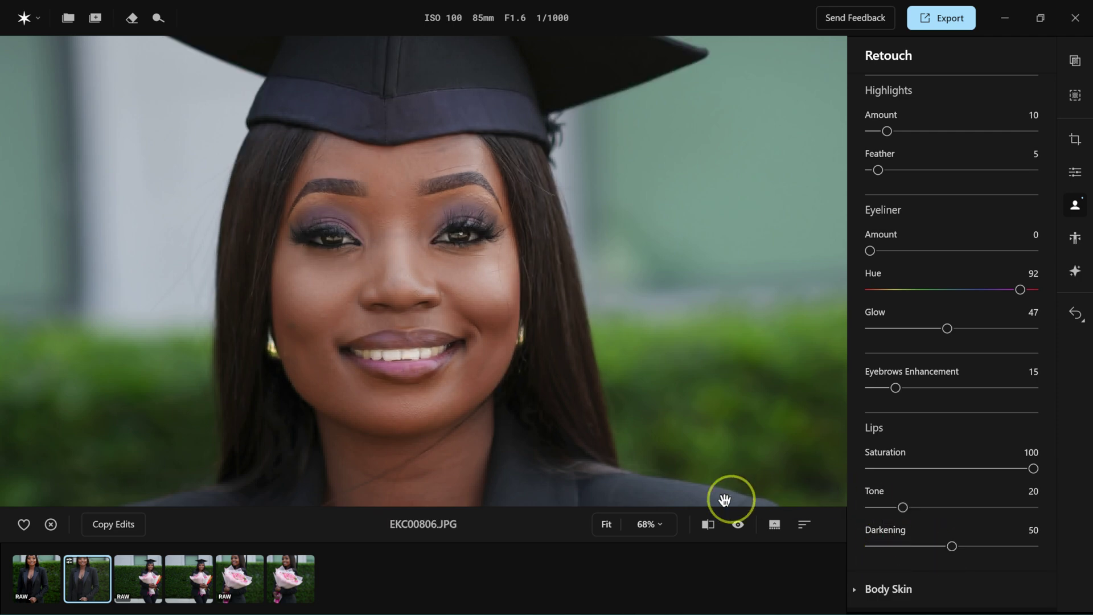
pyautogui.click(738, 524)
pyautogui.click(734, 523)
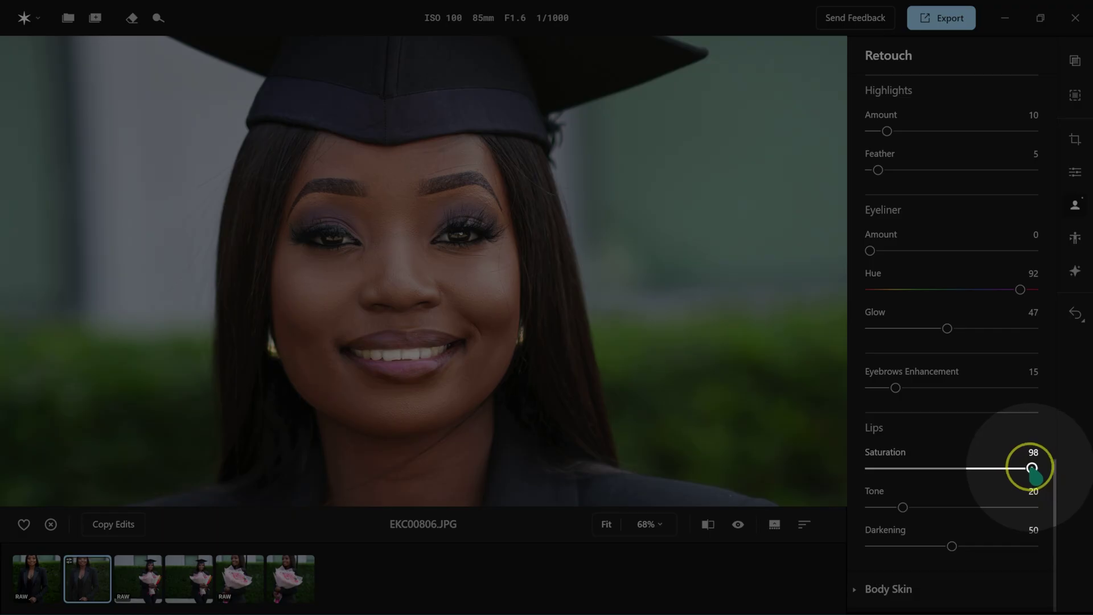
# Lower the Lips Saturation to 45 and compare the lips with the original
pyautogui.moveTo(1032, 468); pyautogui.dragTo(943, 468)
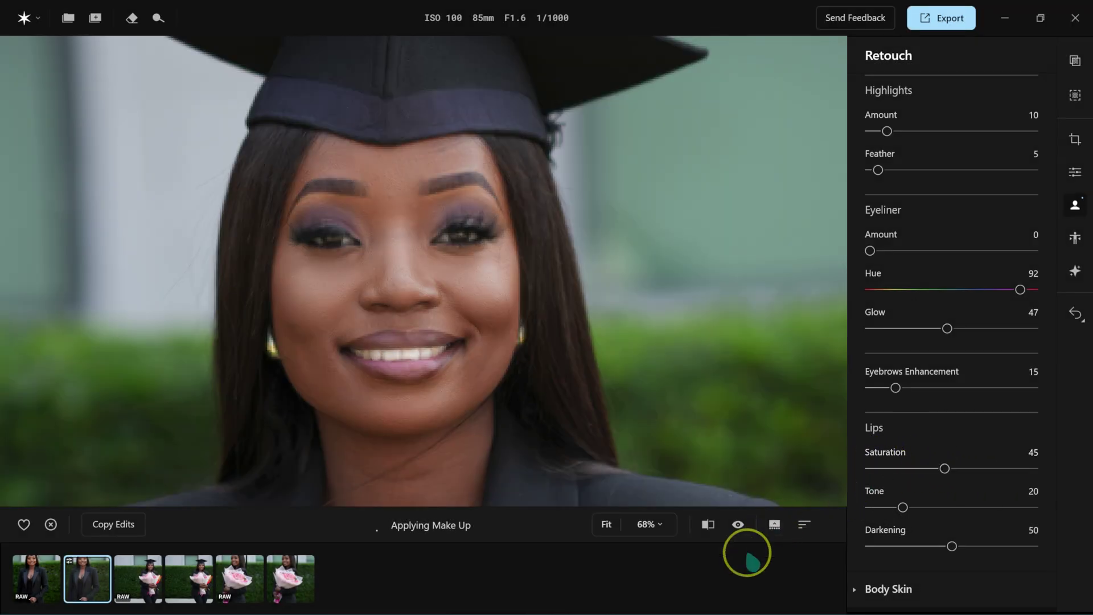
pyautogui.click(738, 525)
pyautogui.click(738, 525)
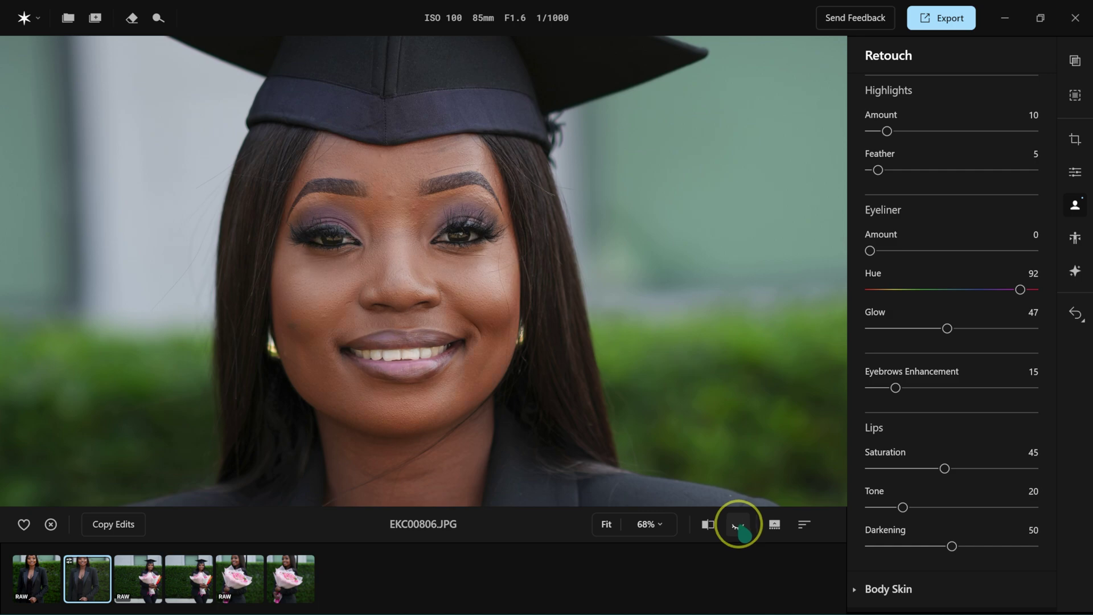
pyautogui.click(738, 525)
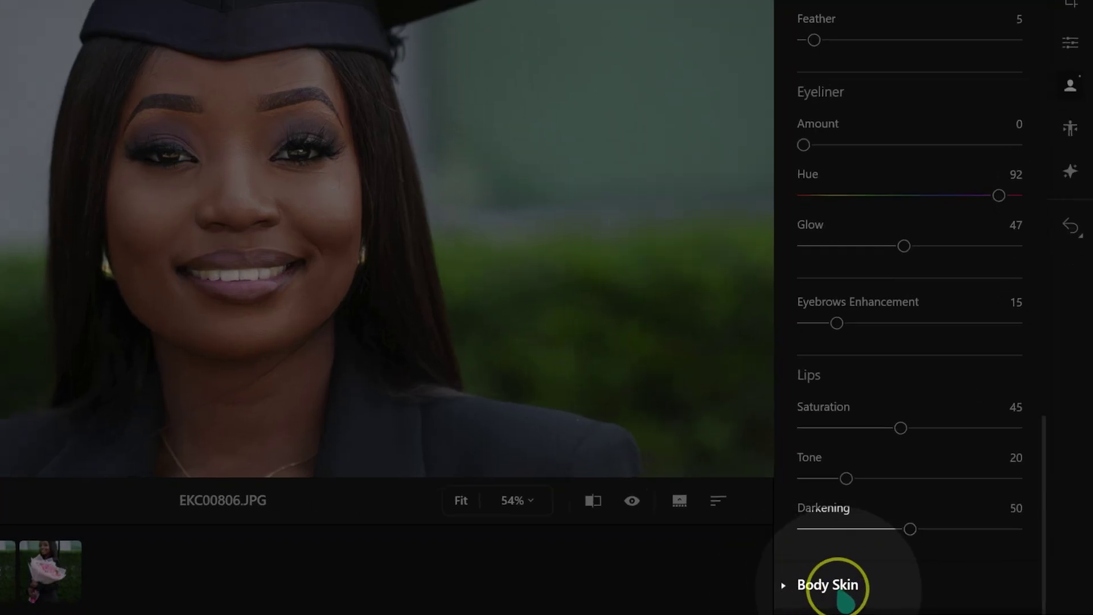
# Set Body Skin Smoothing to 100 and inspect the skin of the chest and hands up close
pyautogui.click(783, 585)
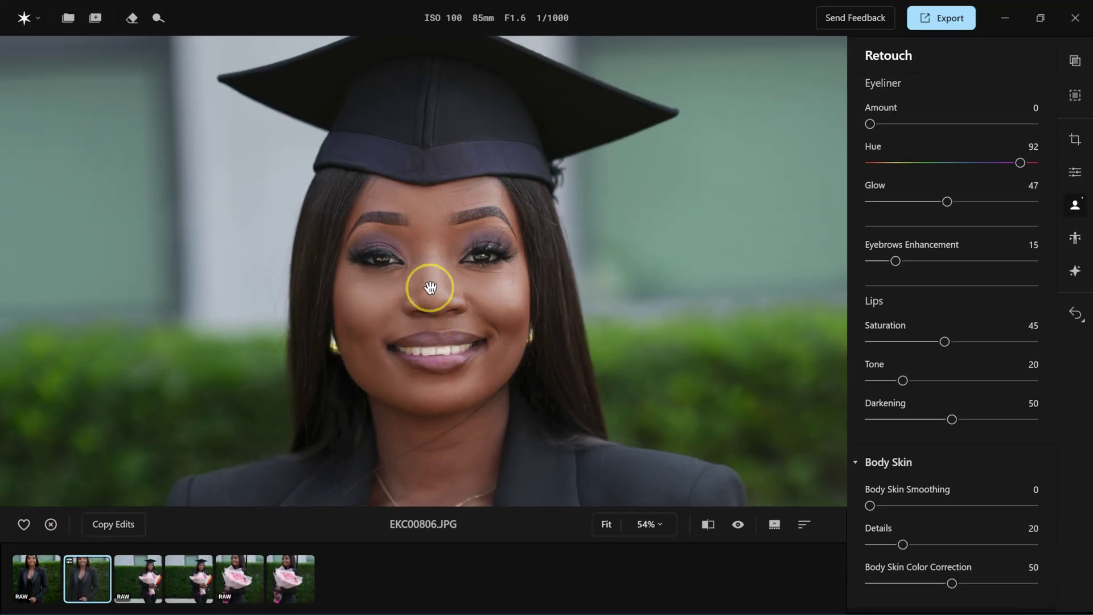
pyautogui.scroll(-4, 390, 267)
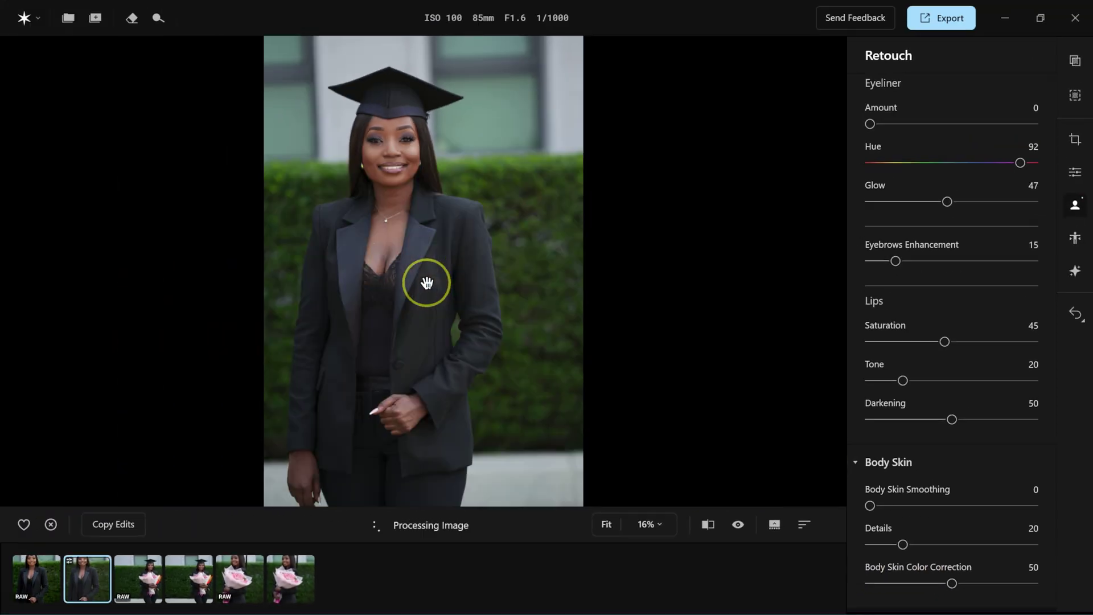
pyautogui.moveTo(869, 505); pyautogui.dragTo(950, 507)
pyautogui.moveTo(870, 505); pyautogui.dragTo(1020, 501)
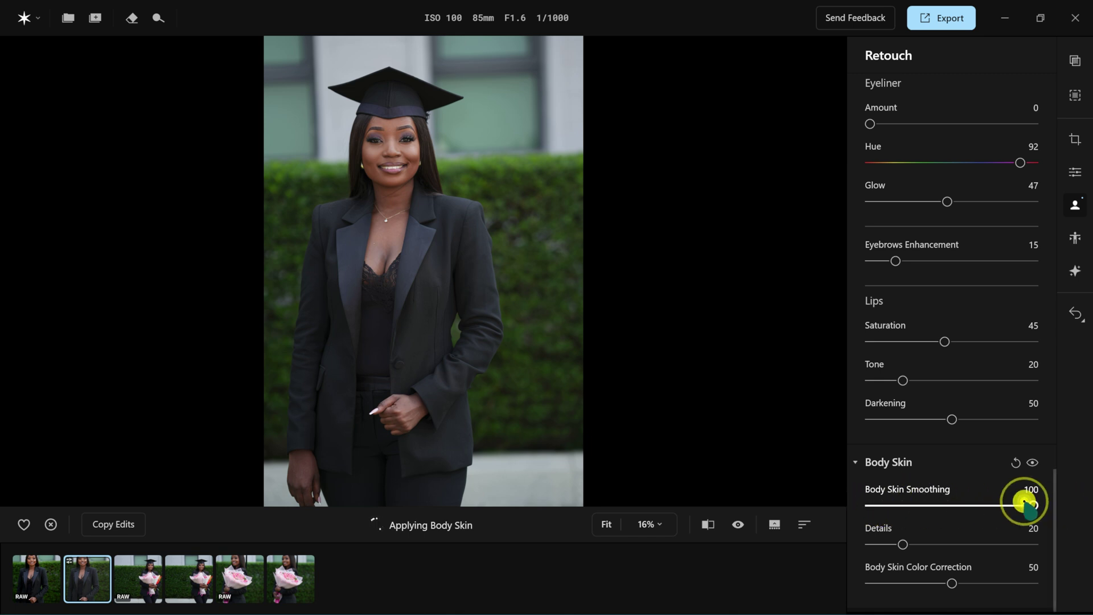
pyautogui.scroll(2, 370, 253)
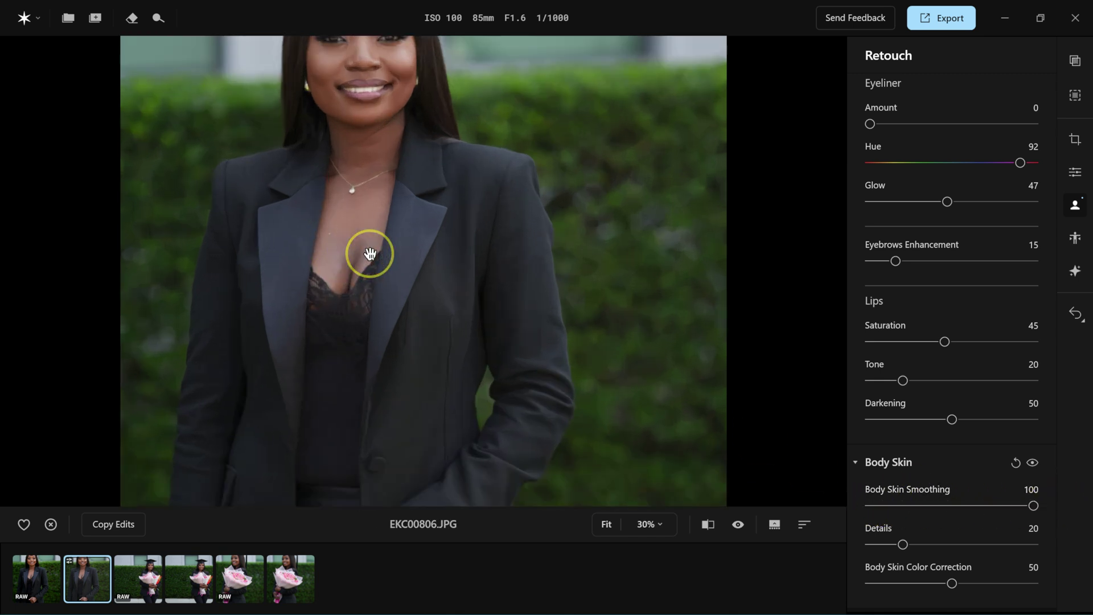
pyautogui.moveTo(396, 344); pyautogui.dragTo(397, 176)
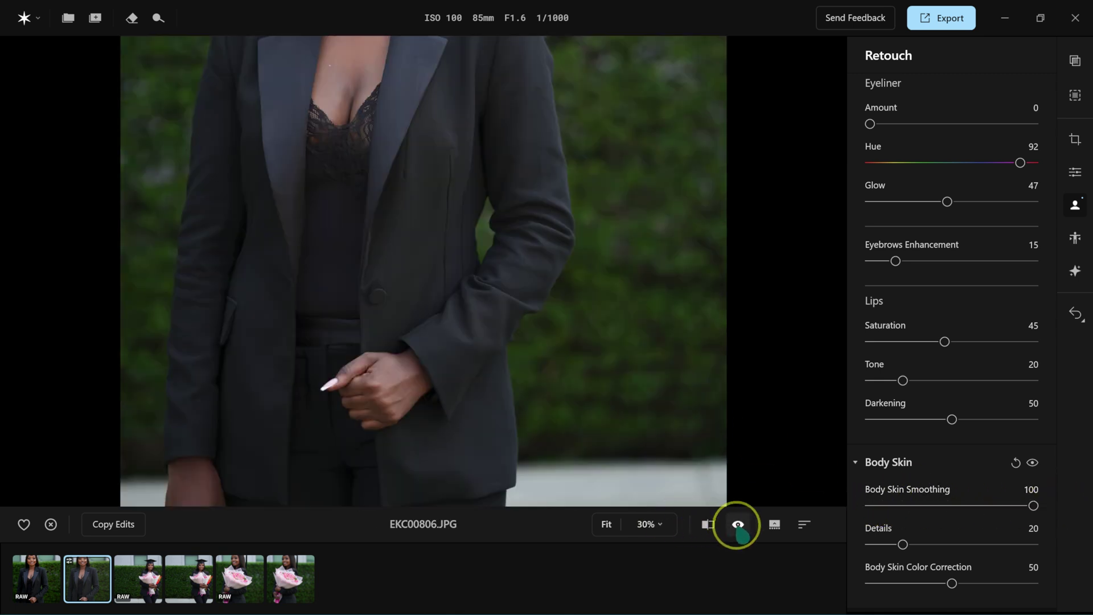
# Compare the smoothed body skin with the original, try Body Skin Color Correction at 100, and reduce it to a moderate level
pyautogui.click(738, 524)
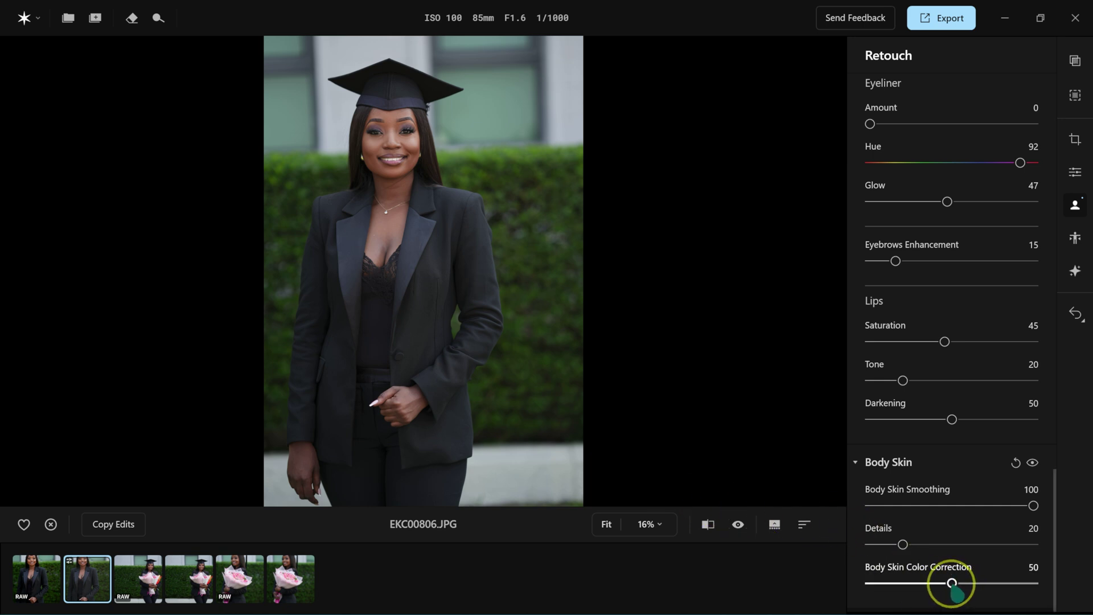
pyautogui.moveTo(952, 583); pyautogui.dragTo(1059, 581)
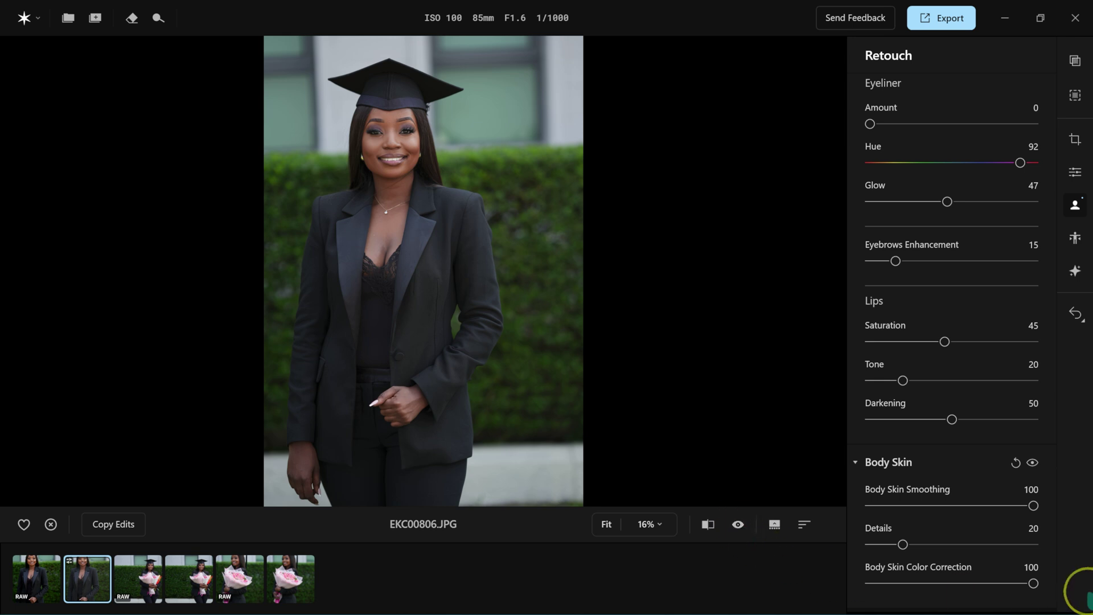
pyautogui.moveTo(1032, 582); pyautogui.dragTo(969, 583)
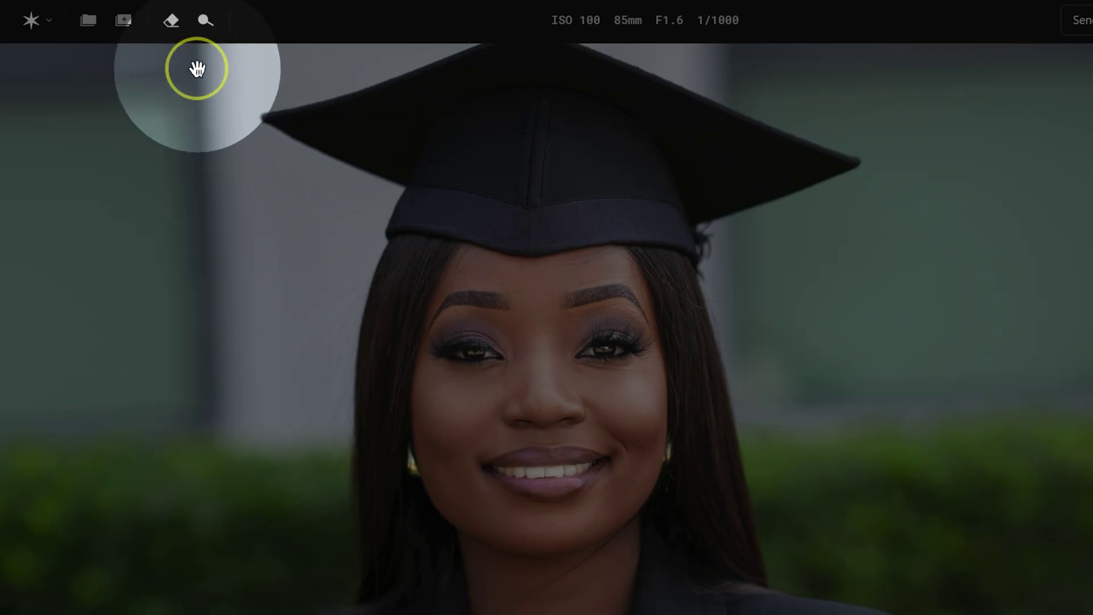
# Remove the stray hair just above the inner eyebrow with Erase at size 10, compare the face with the original, and save the correction
pyautogui.click(172, 22)
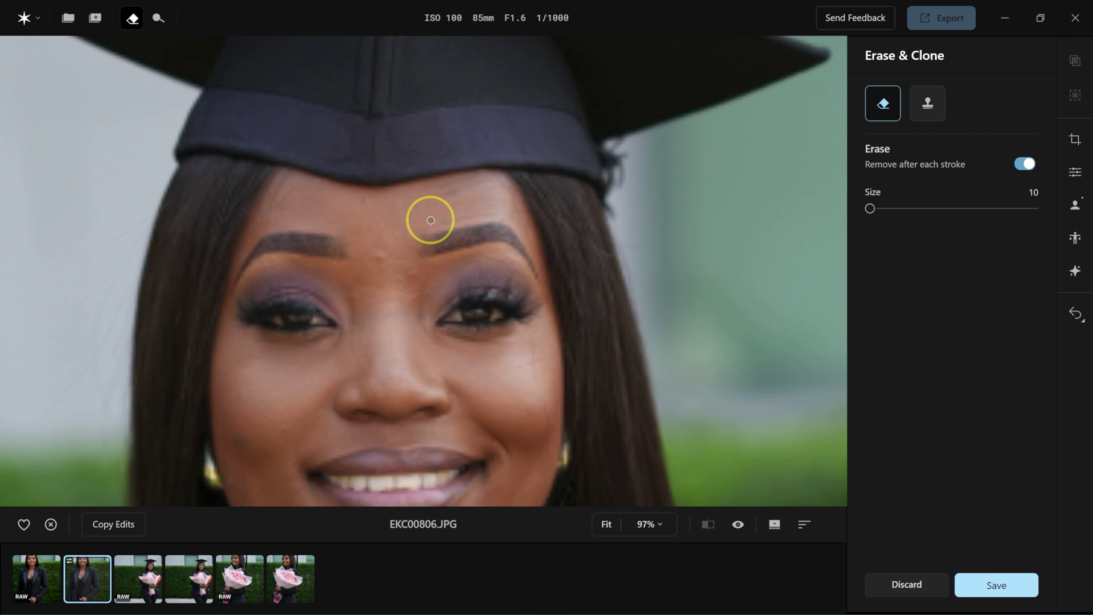
pyautogui.click(448, 224)
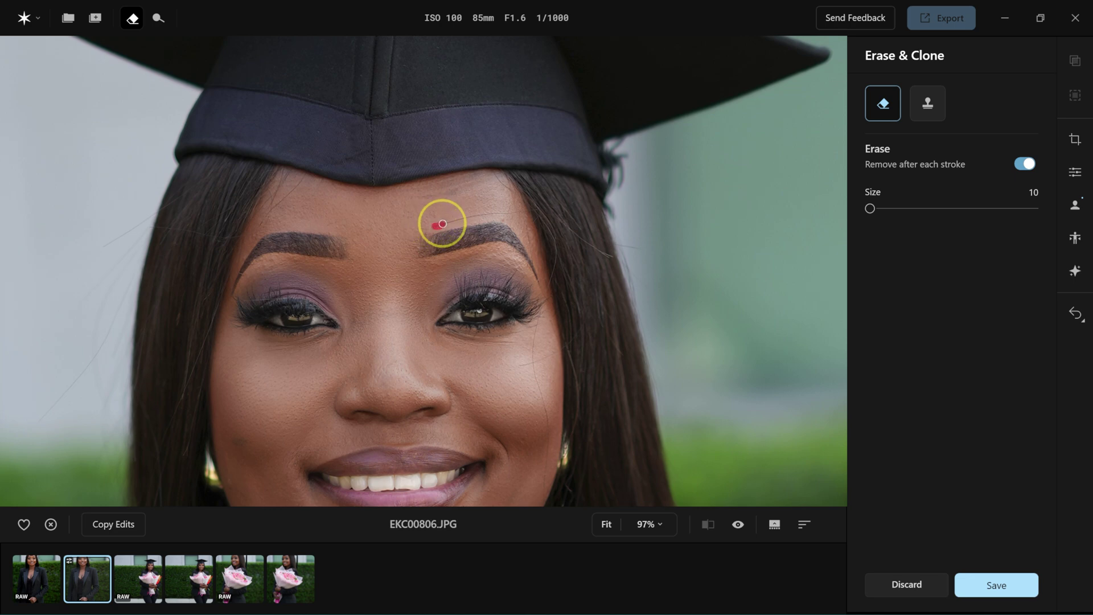
pyautogui.moveTo(442, 223); pyautogui.dragTo(442, 224)
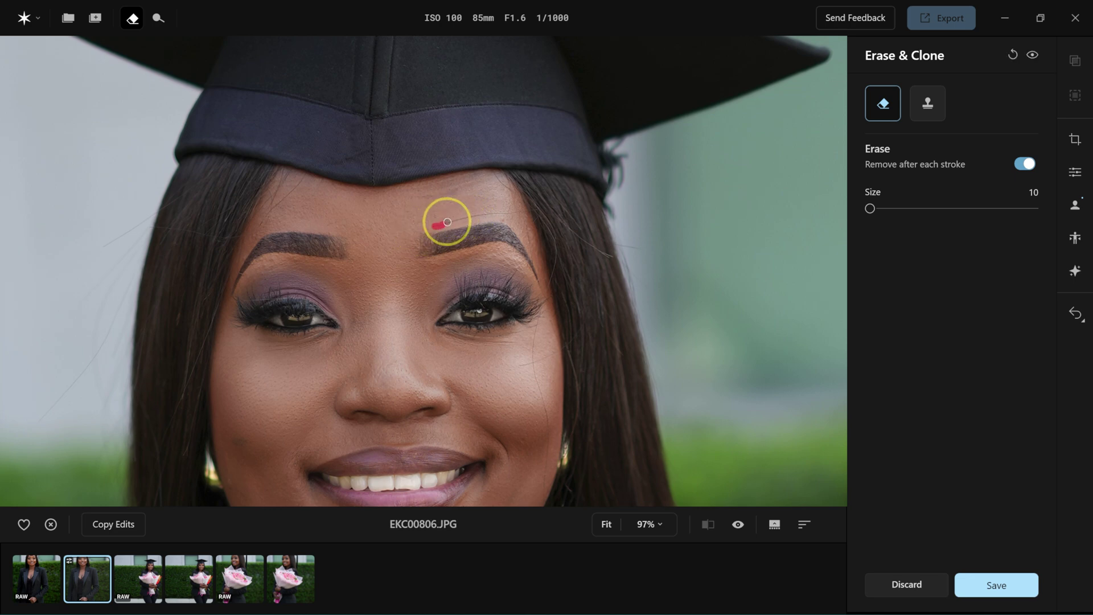
pyautogui.moveTo(452, 222); pyautogui.dragTo(454, 225)
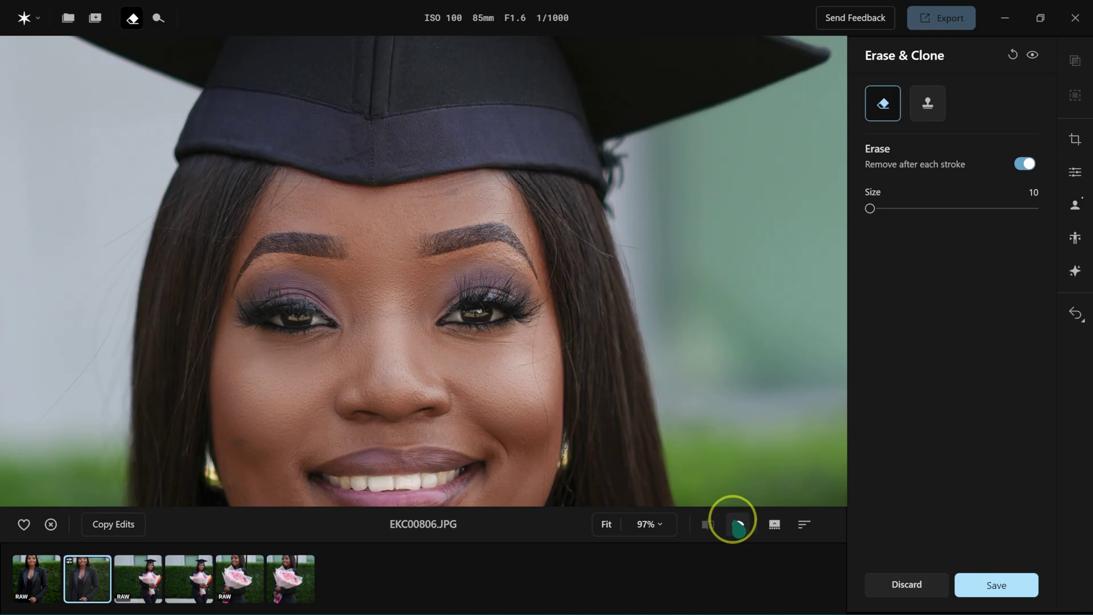
pyautogui.click(738, 524)
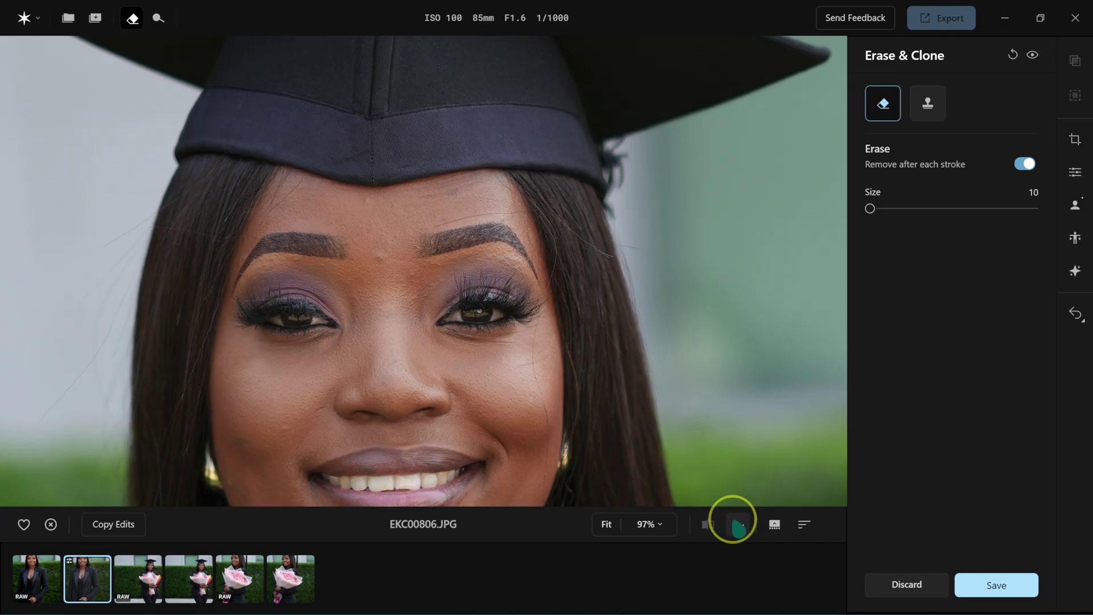
pyautogui.click(733, 520)
pyautogui.click(738, 524)
pyautogui.click(737, 524)
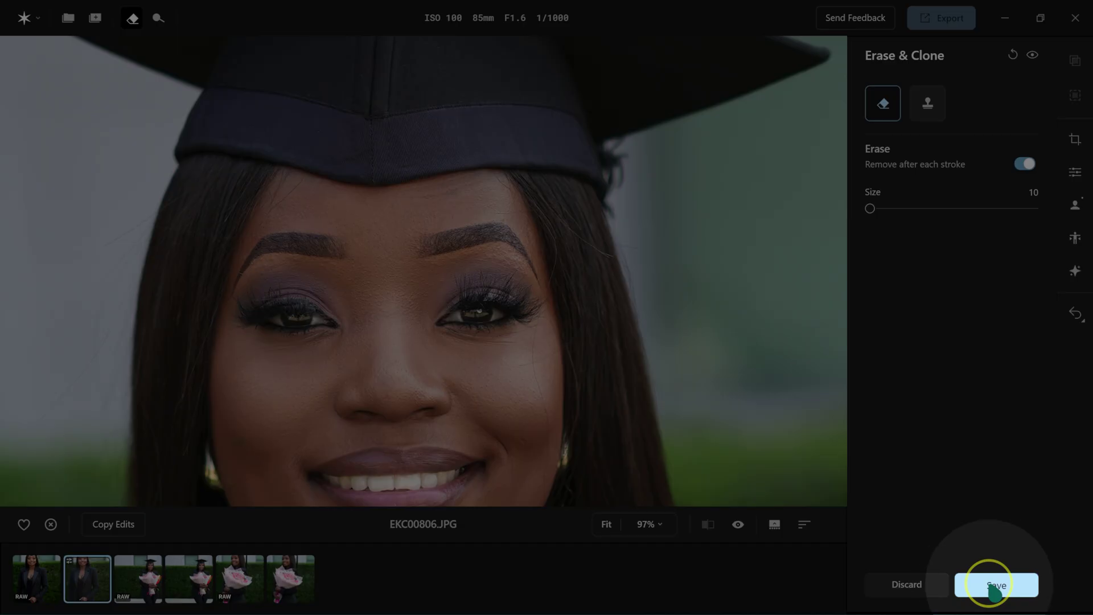
pyautogui.click(996, 586)
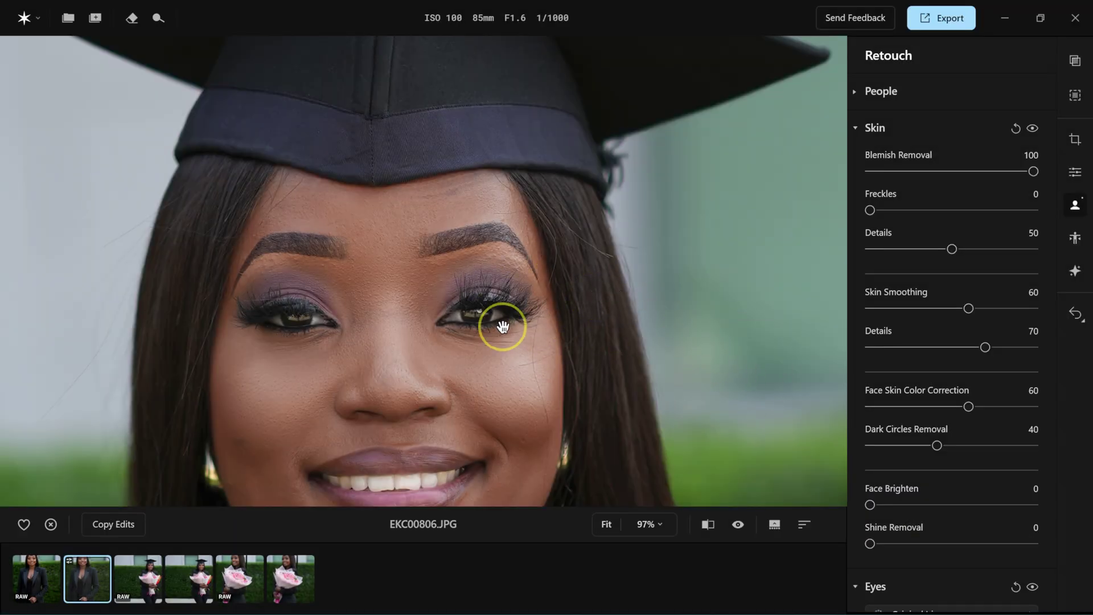
# Compare the full retouched portrait with the original
pyautogui.click(500, 318)
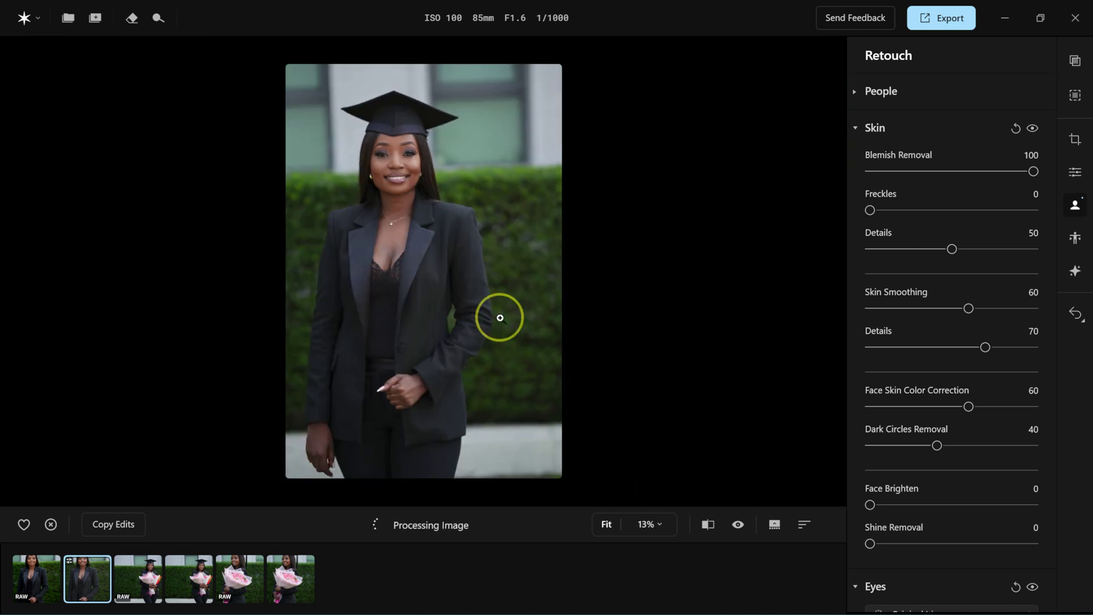
pyautogui.click(500, 318)
pyautogui.click(494, 313)
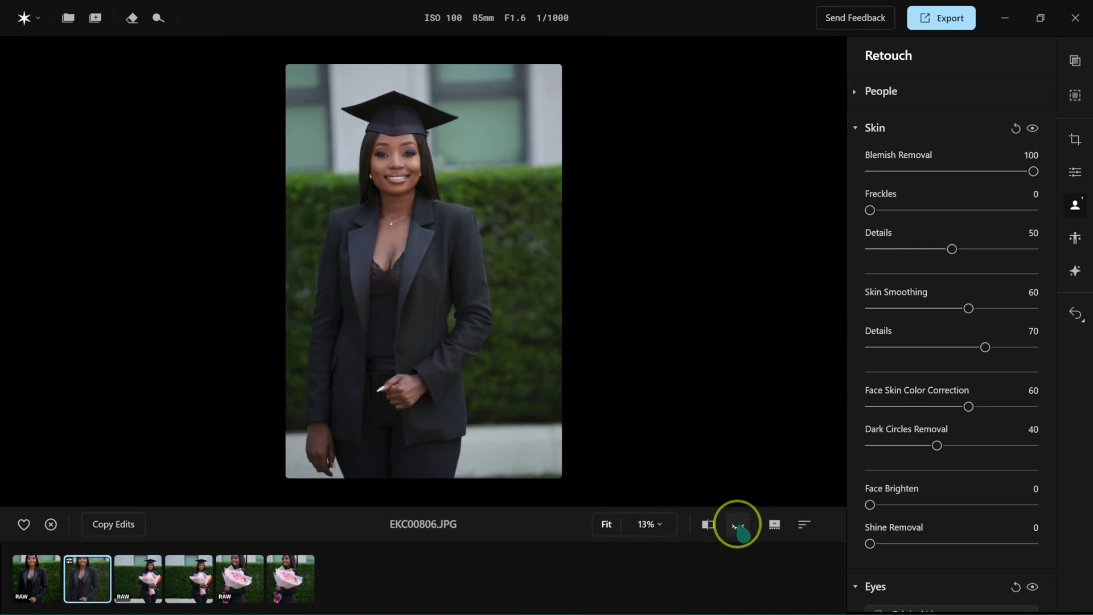
pyautogui.click(738, 525)
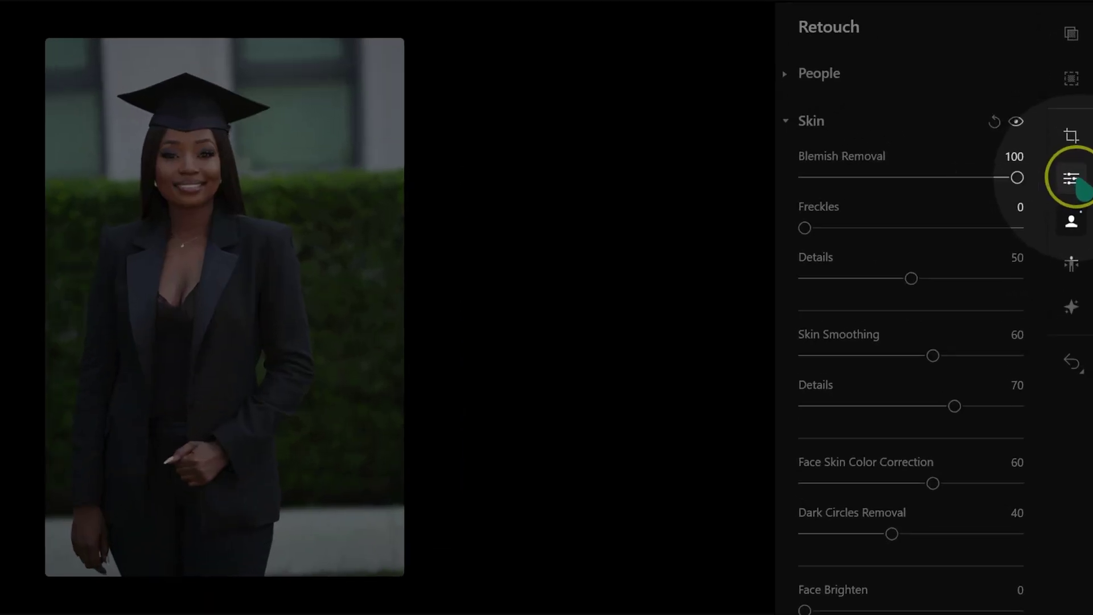
# Set the Essentials Color Vibrance to 30 and Saturation to 2, and compare the portrait with the original
pyautogui.click(1075, 172)
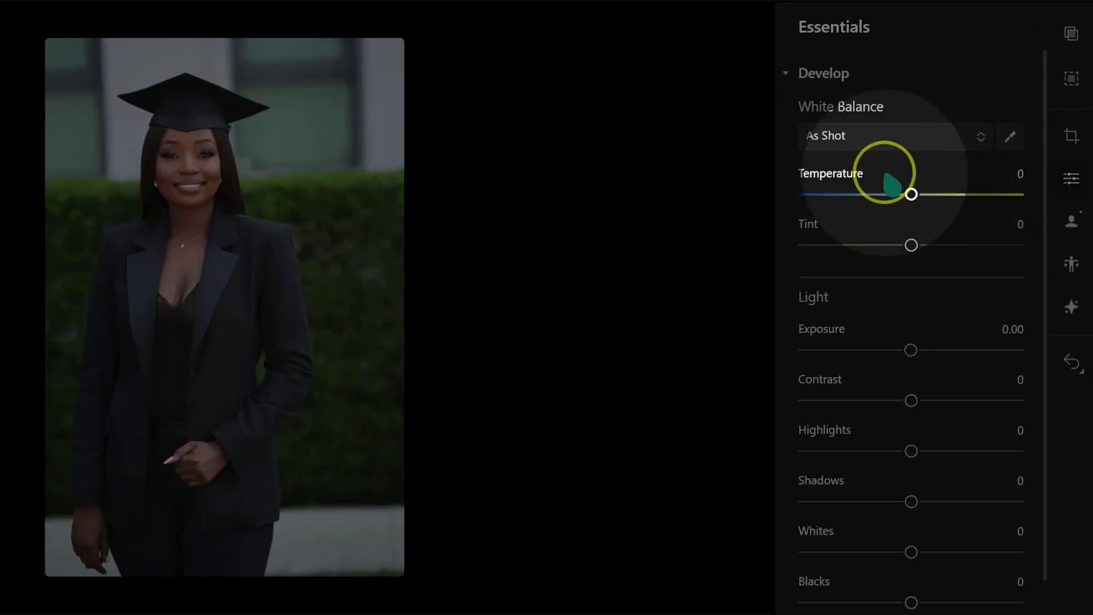
pyautogui.scroll(-5, 820, 484)
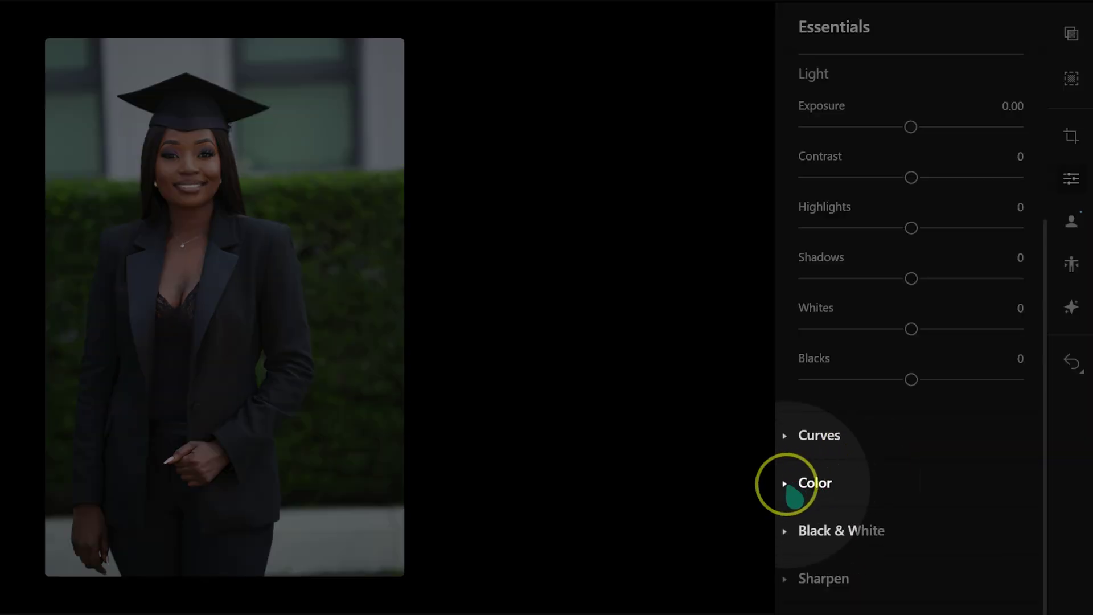
pyautogui.click(788, 487)
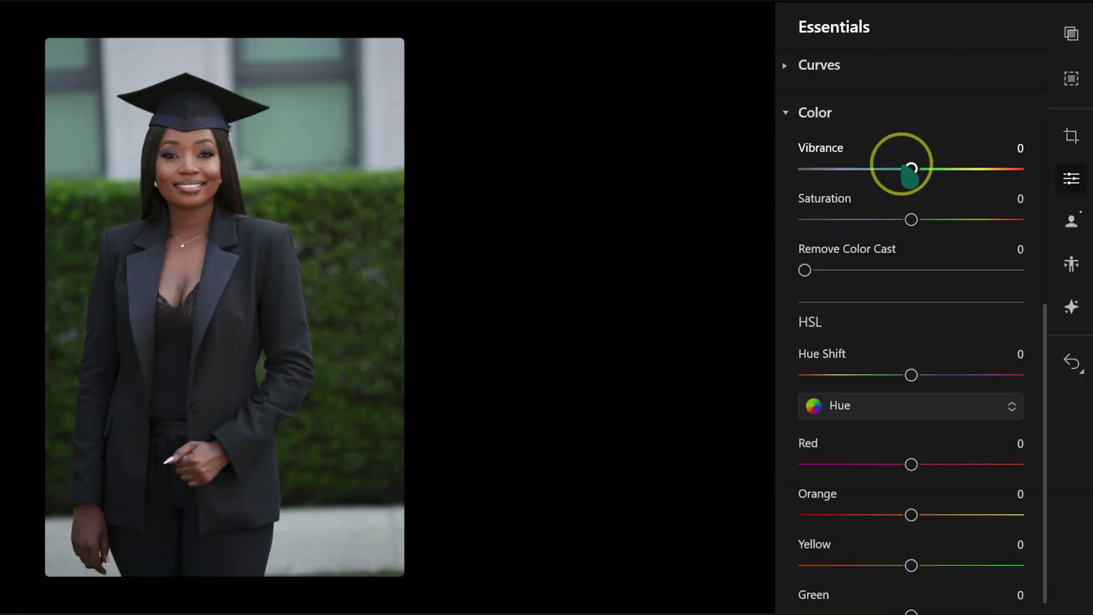
pyautogui.moveTo(911, 169); pyautogui.dragTo(943, 169)
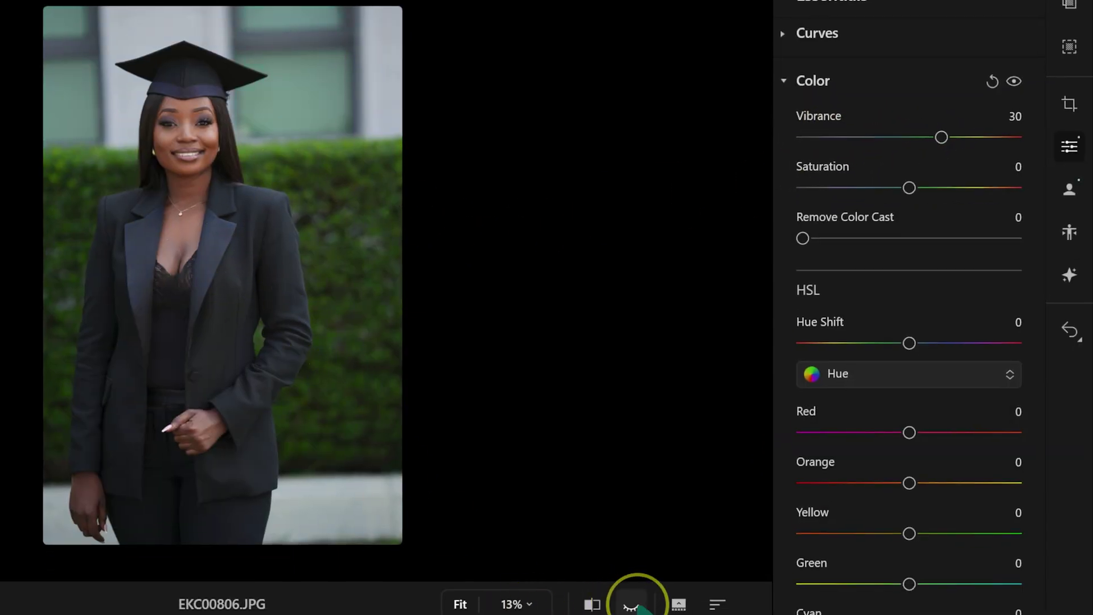
pyautogui.click(632, 605)
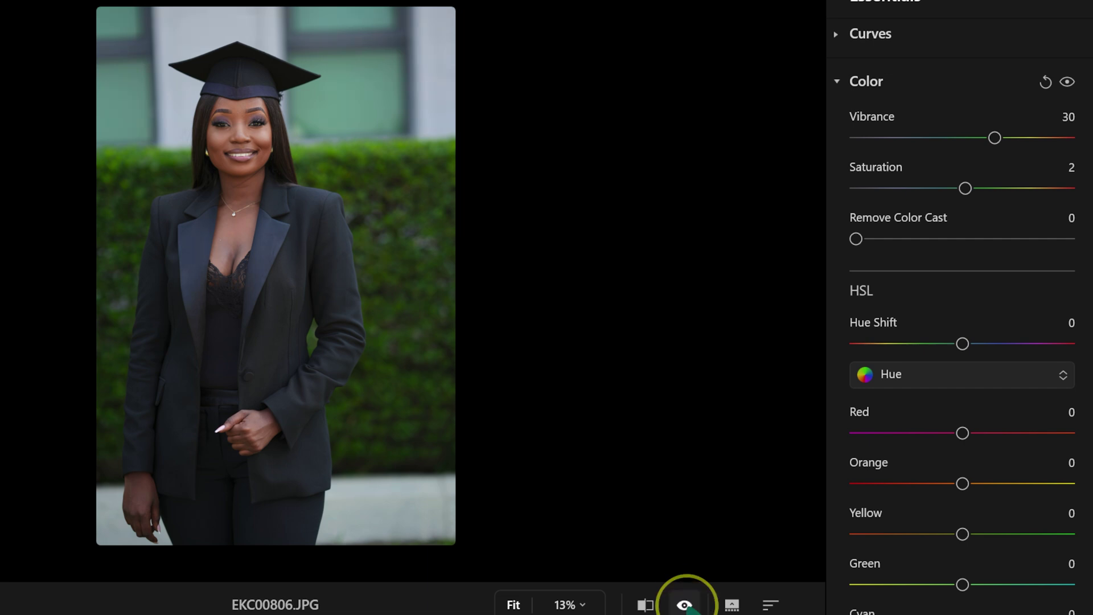
pyautogui.moveTo(687, 608); pyautogui.dragTo(877, 307)
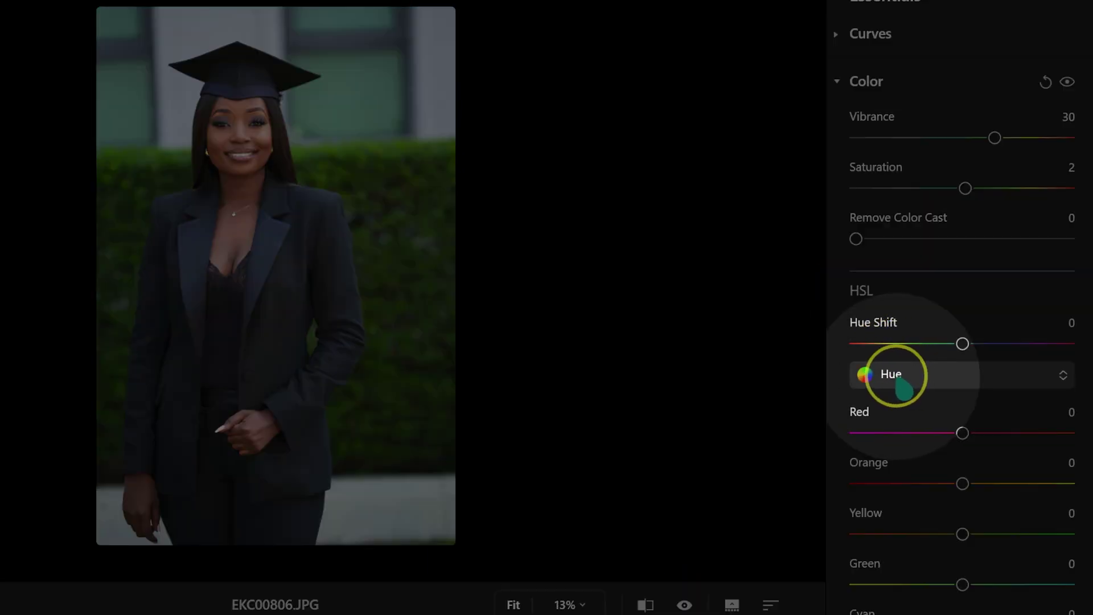
# Switch the HSL adjustment to Saturation, try Green at -100 and 100, and set it to -20
pyautogui.click(900, 382)
pyautogui.click(911, 443)
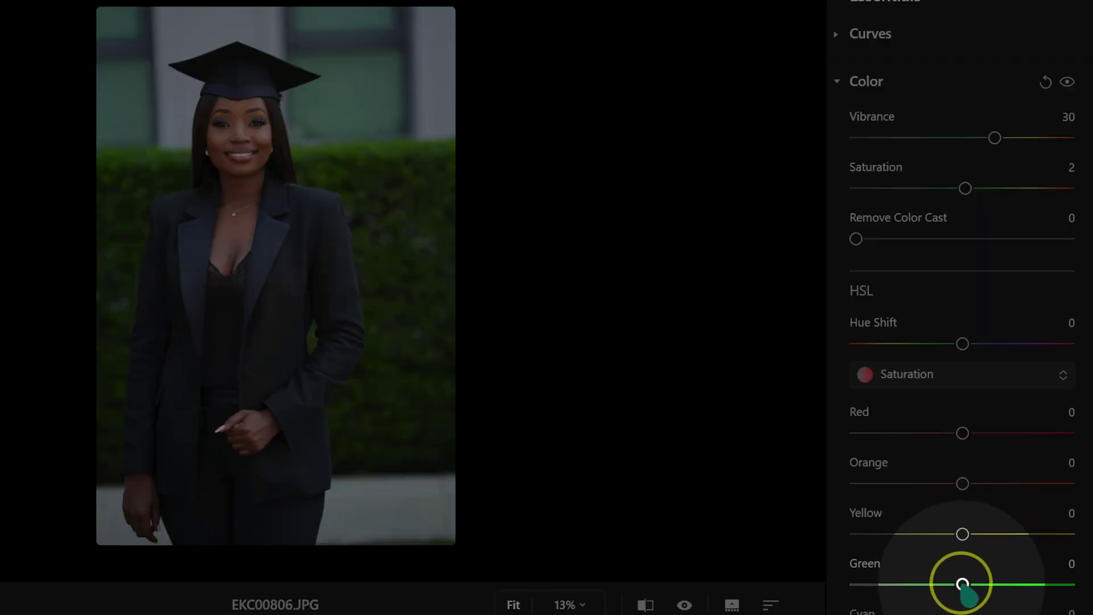
pyautogui.moveTo(962, 584); pyautogui.dragTo(788, 579)
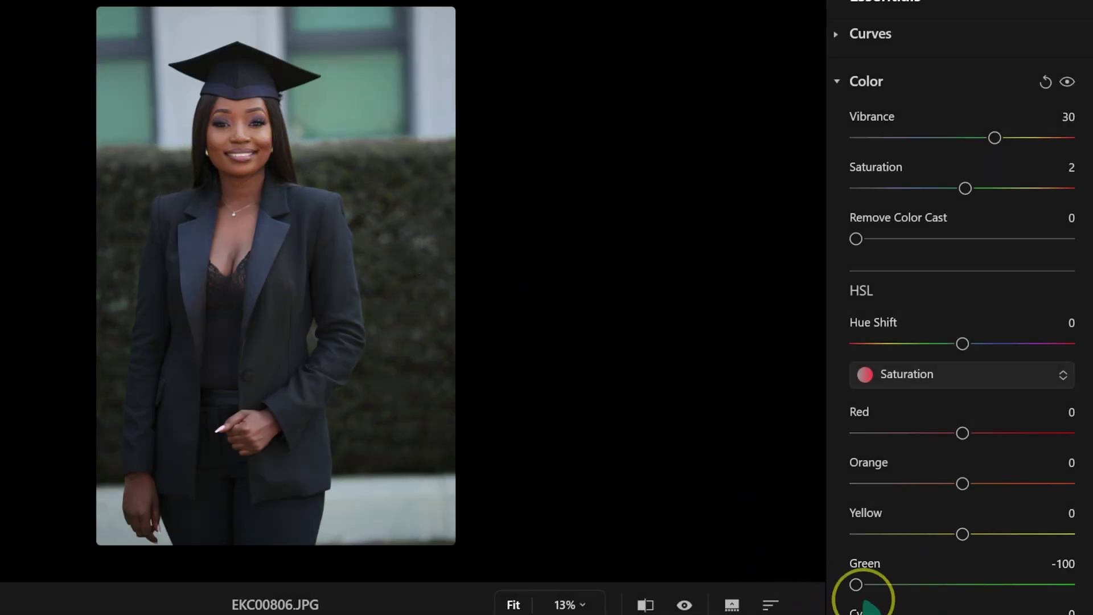
pyautogui.moveTo(856, 584); pyautogui.dragTo(922, 584)
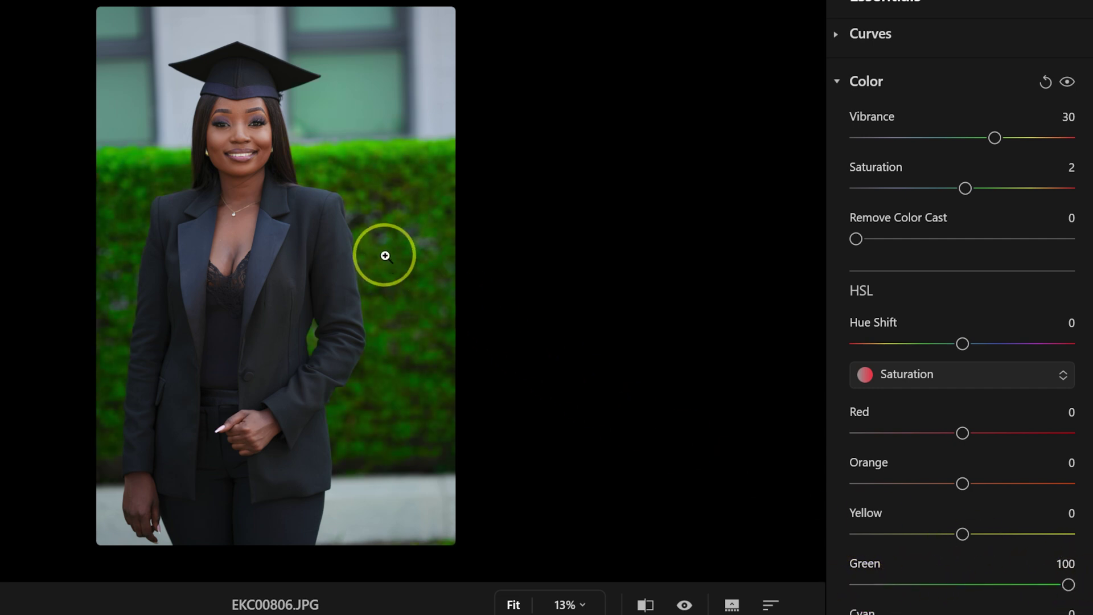
pyautogui.moveTo(1068, 585); pyautogui.dragTo(940, 583)
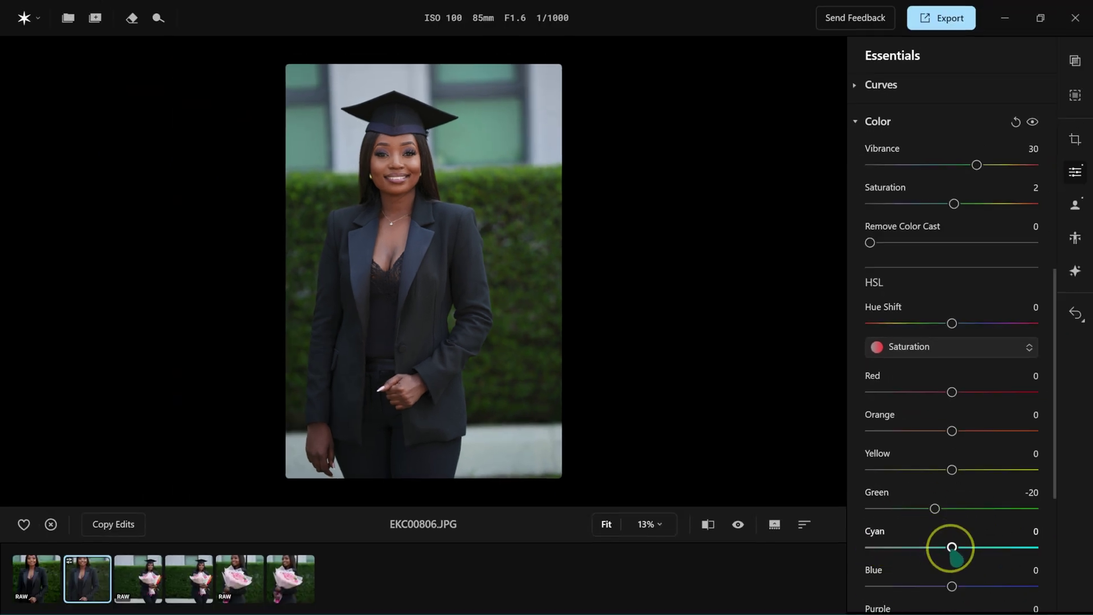
# Try the HSL Cyan saturation at 100, compare the windows with the original, and set it to 30
pyautogui.moveTo(952, 547); pyautogui.dragTo(1034, 547)
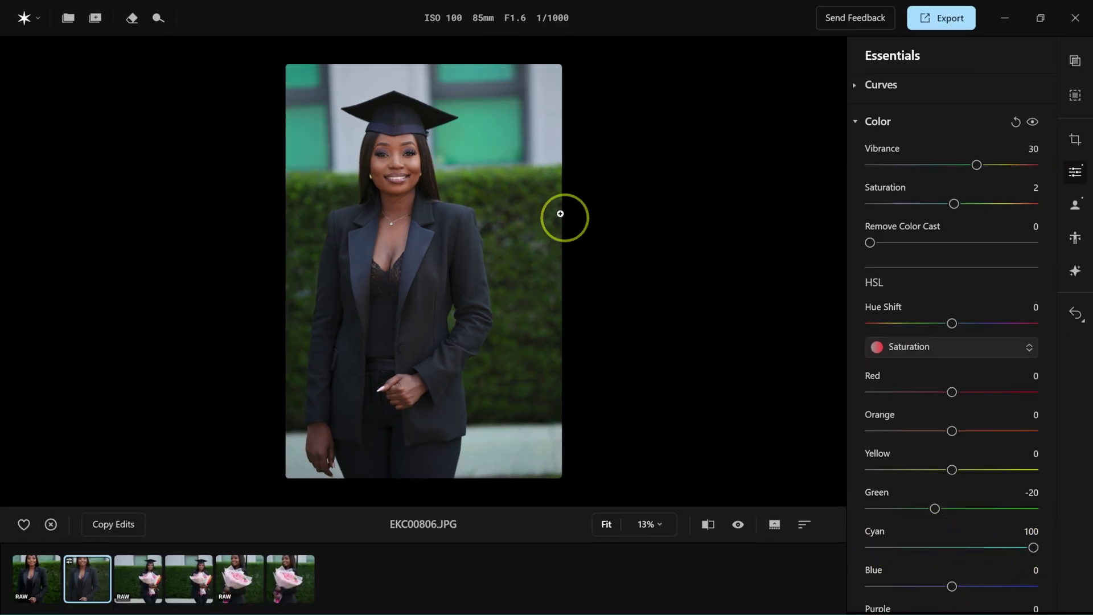
pyautogui.click(738, 525)
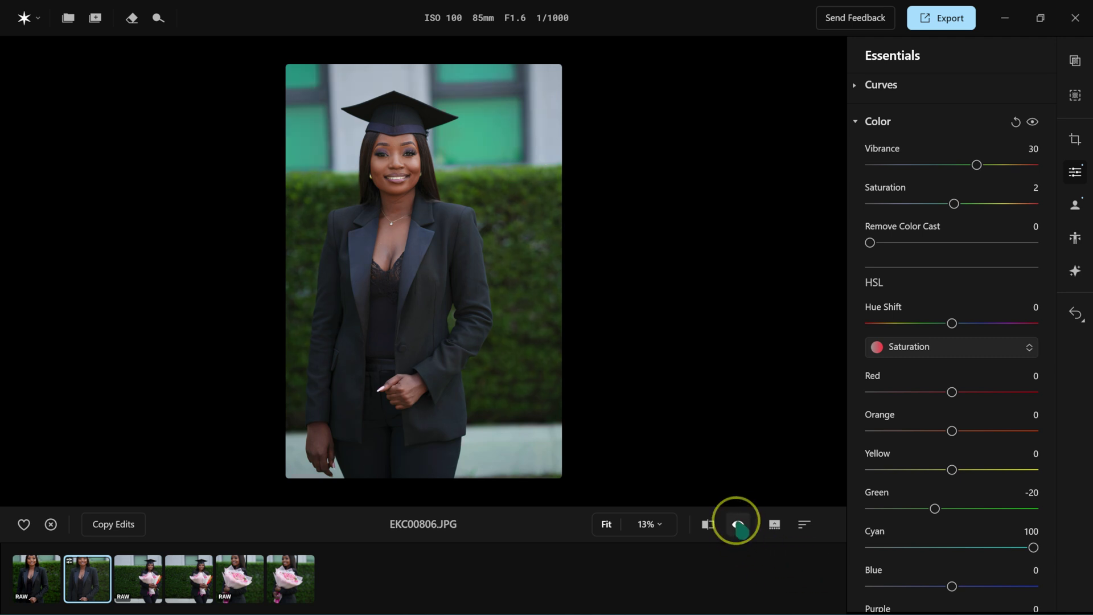
pyautogui.moveTo(1033, 547); pyautogui.dragTo(977, 548)
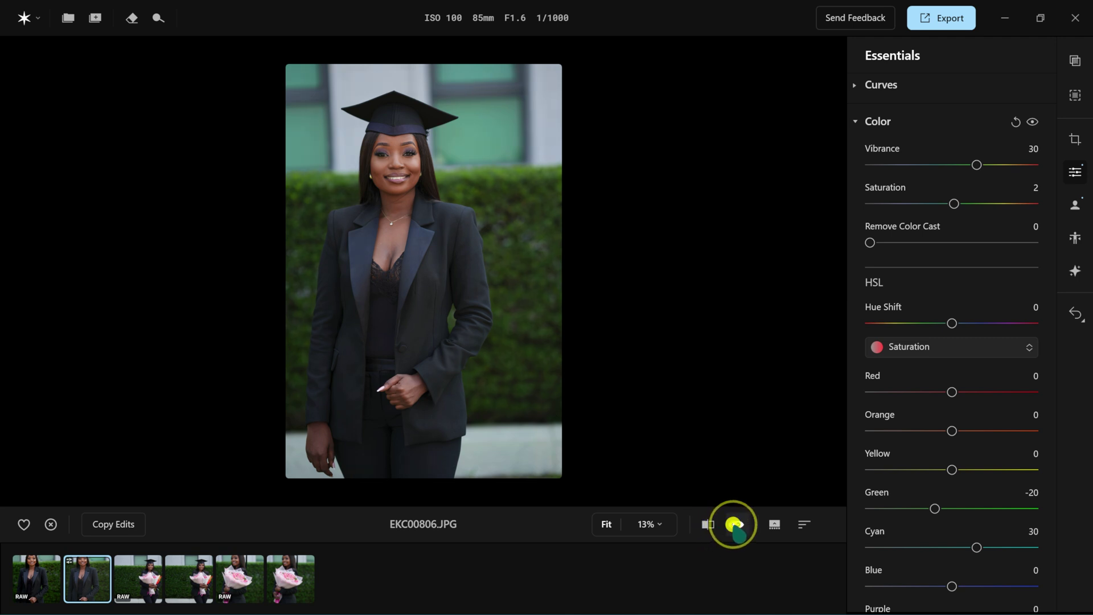
# Try the HSL Blue saturation at 100 and -100, set it to 15, and compare the portrait with the original
pyautogui.moveTo(952, 586); pyautogui.dragTo(1076, 595)
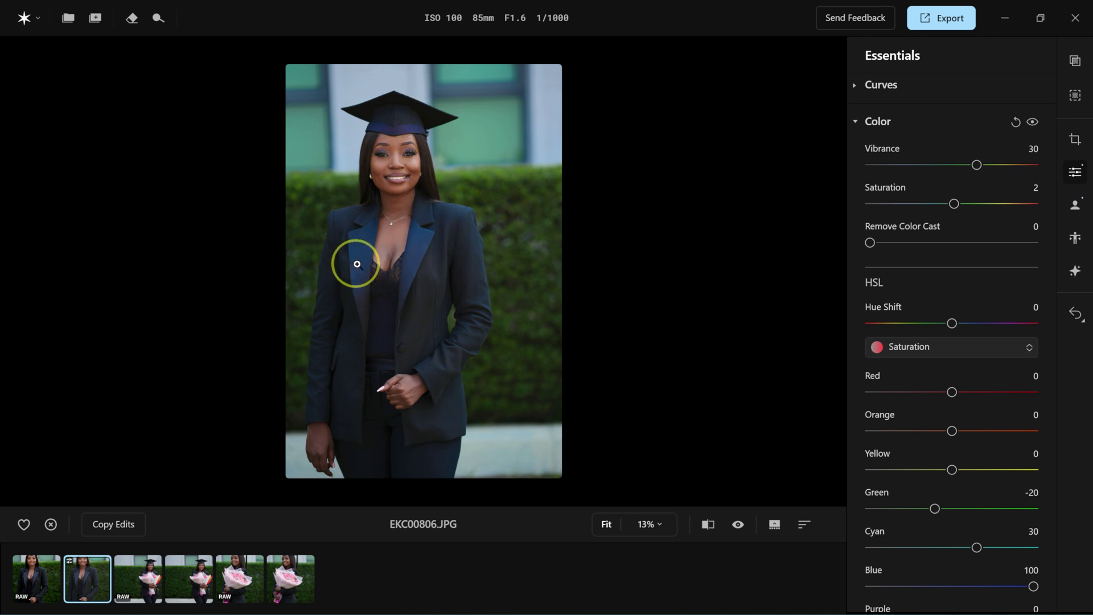
pyautogui.click(1033, 586)
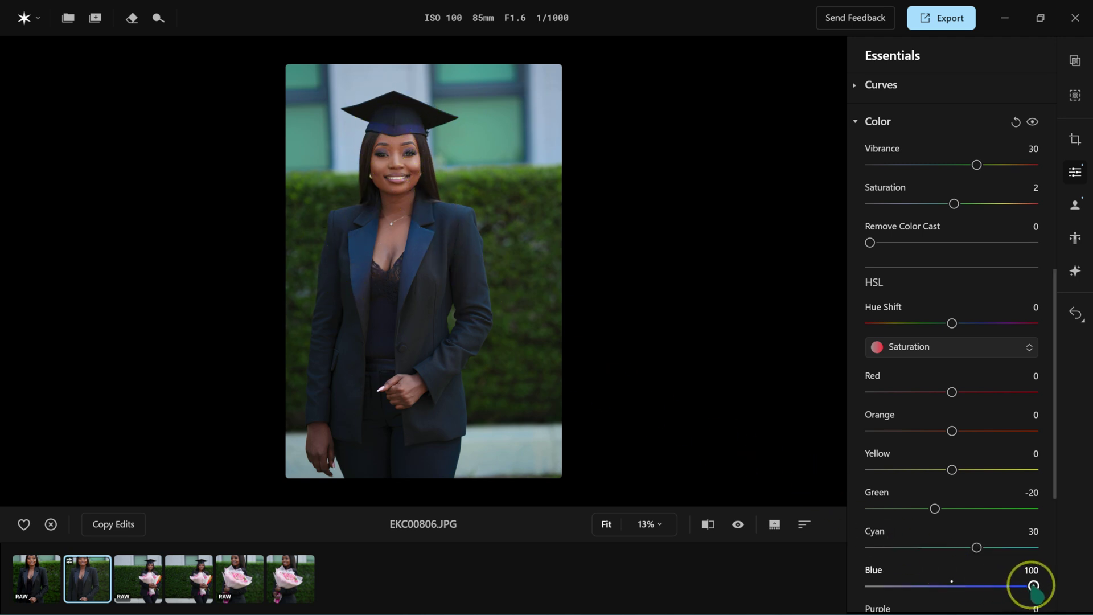
pyautogui.moveTo(1034, 586); pyautogui.dragTo(854, 586)
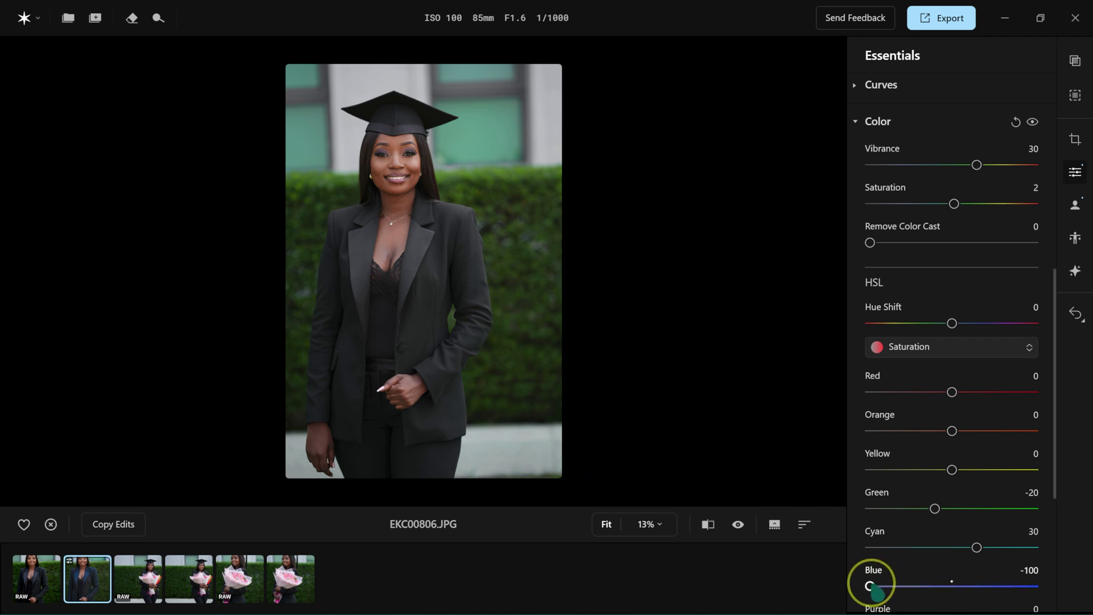
pyautogui.moveTo(869, 586); pyautogui.dragTo(964, 585)
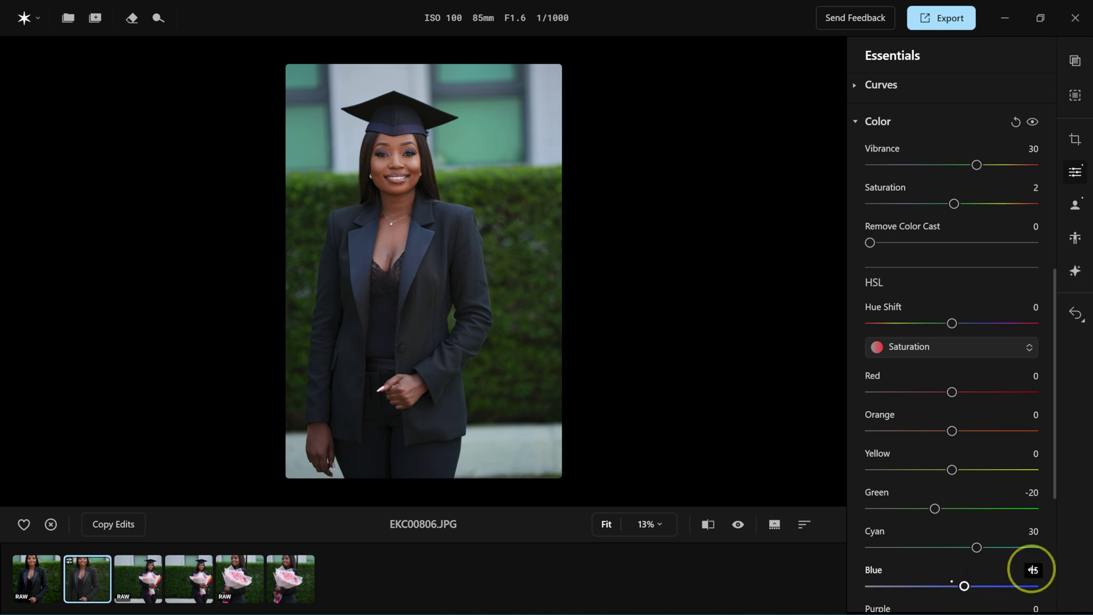
pyautogui.scroll(-3, 1030, 570)
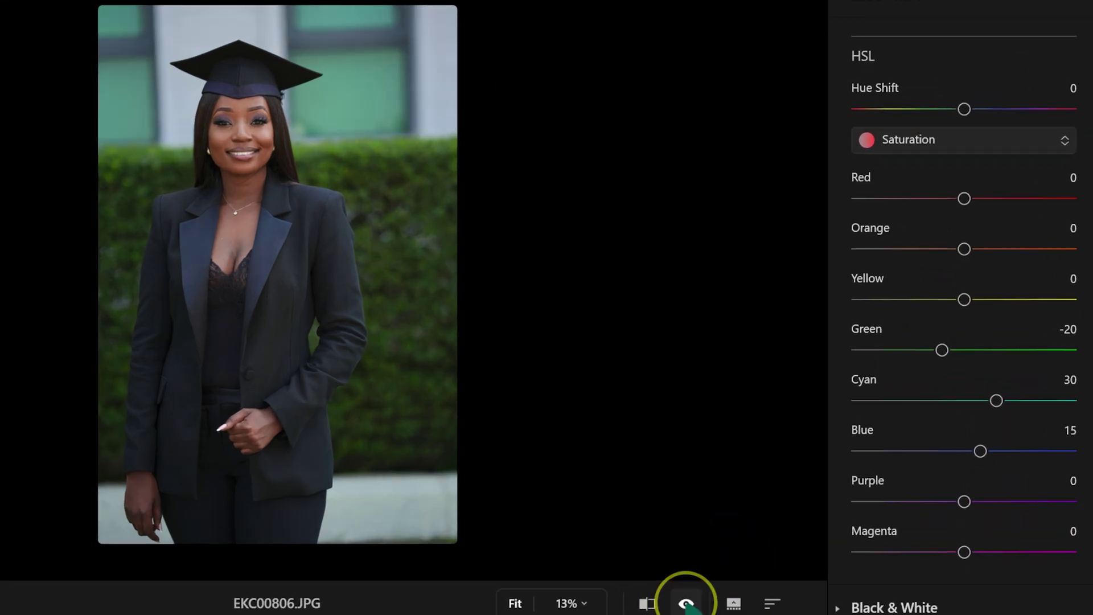
pyautogui.click(687, 604)
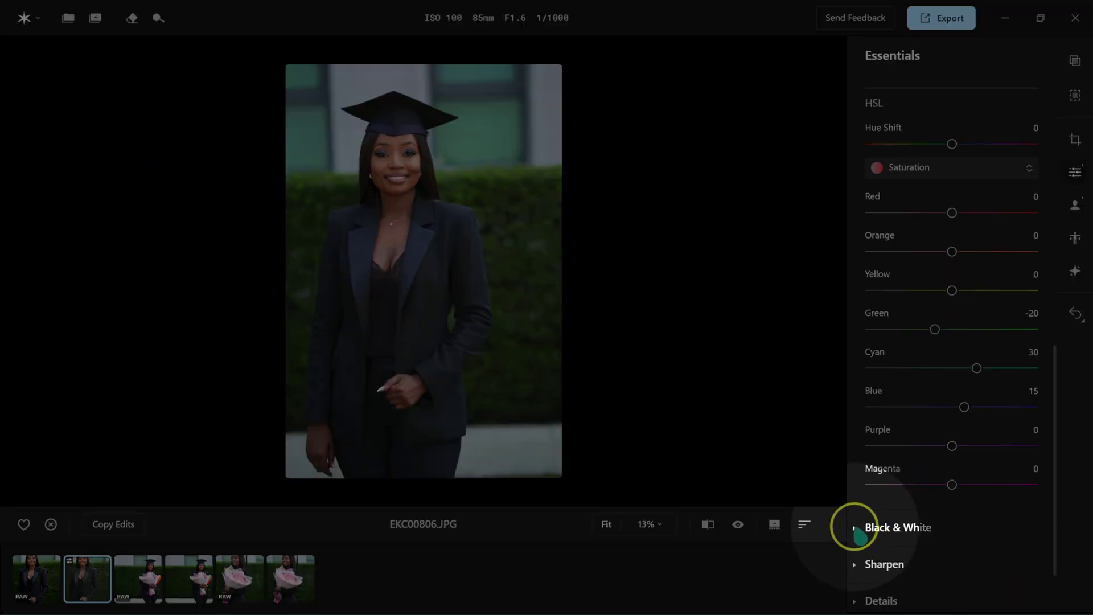
pyautogui.click(838, 608)
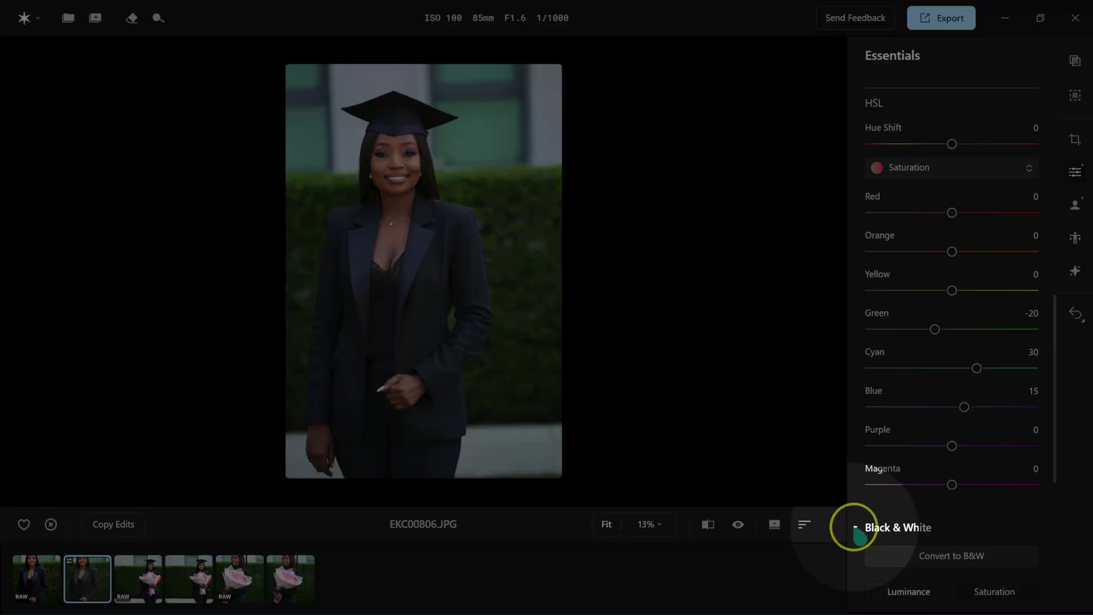
pyautogui.click(849, 247)
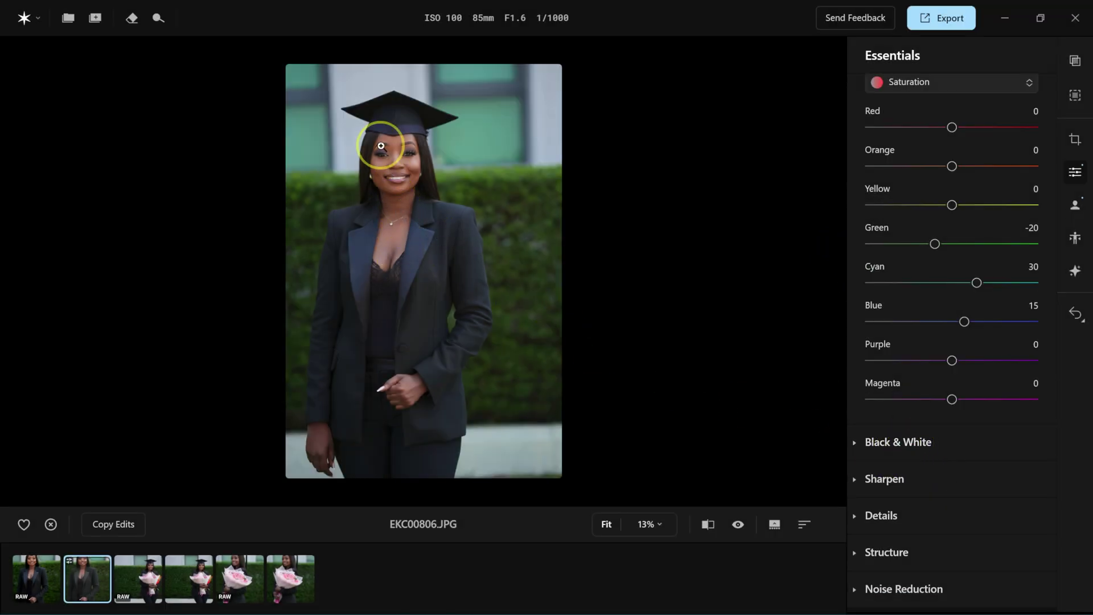
# Set the HSL Orange saturation to -10 while checking the face up close, and compare the portrait with the original
pyautogui.scroll(3, 384, 146)
pyautogui.scroll(1, 381, 145)
pyautogui.moveTo(381, 147); pyautogui.dragTo(347, 329)
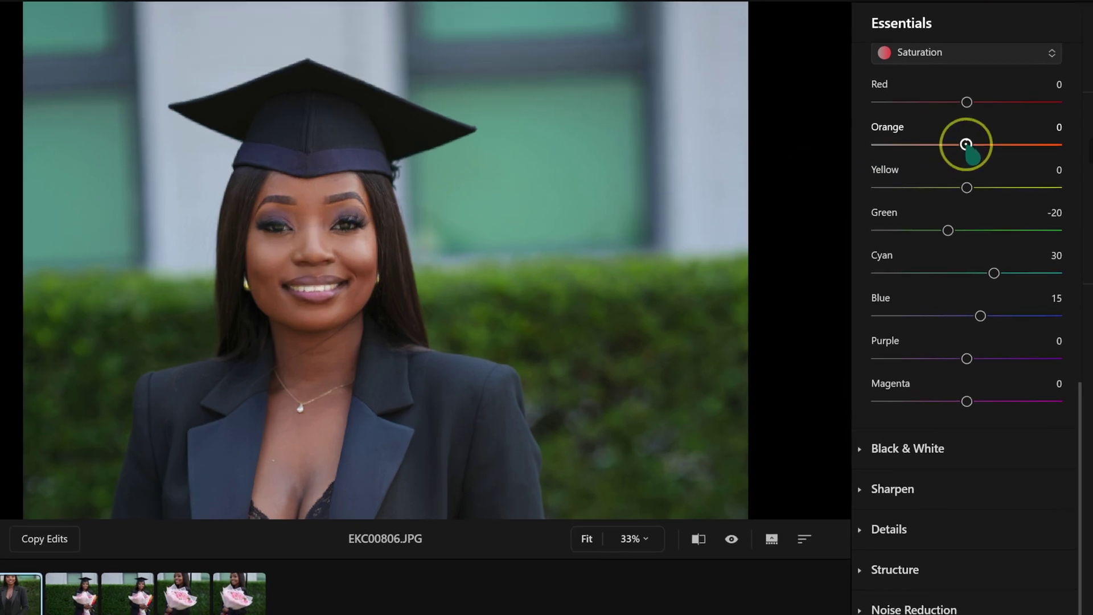
pyautogui.moveTo(966, 145); pyautogui.dragTo(957, 145)
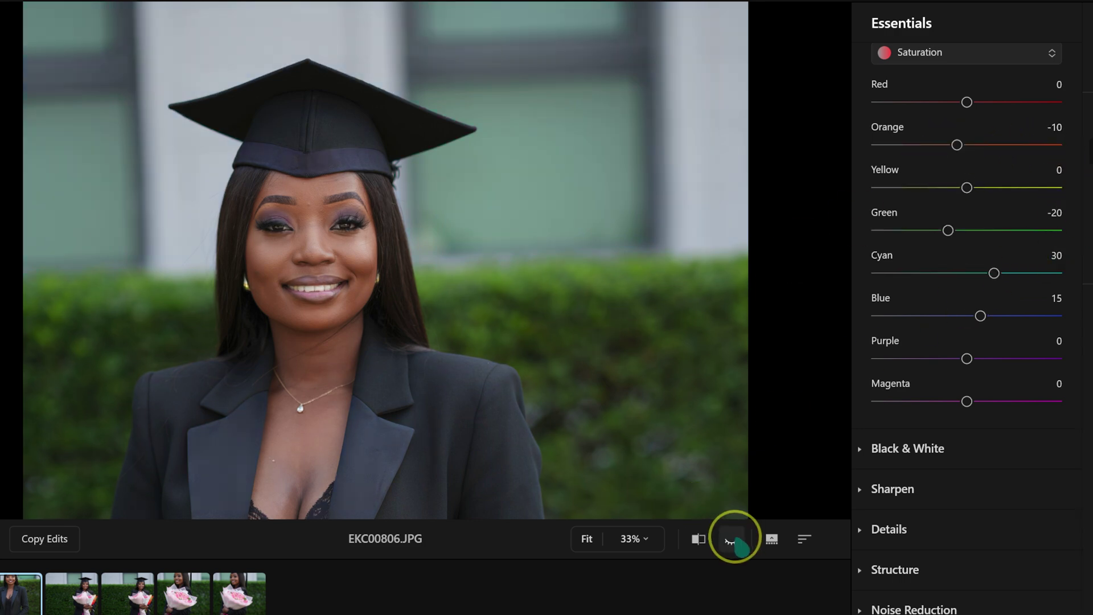
pyautogui.click(499, 328)
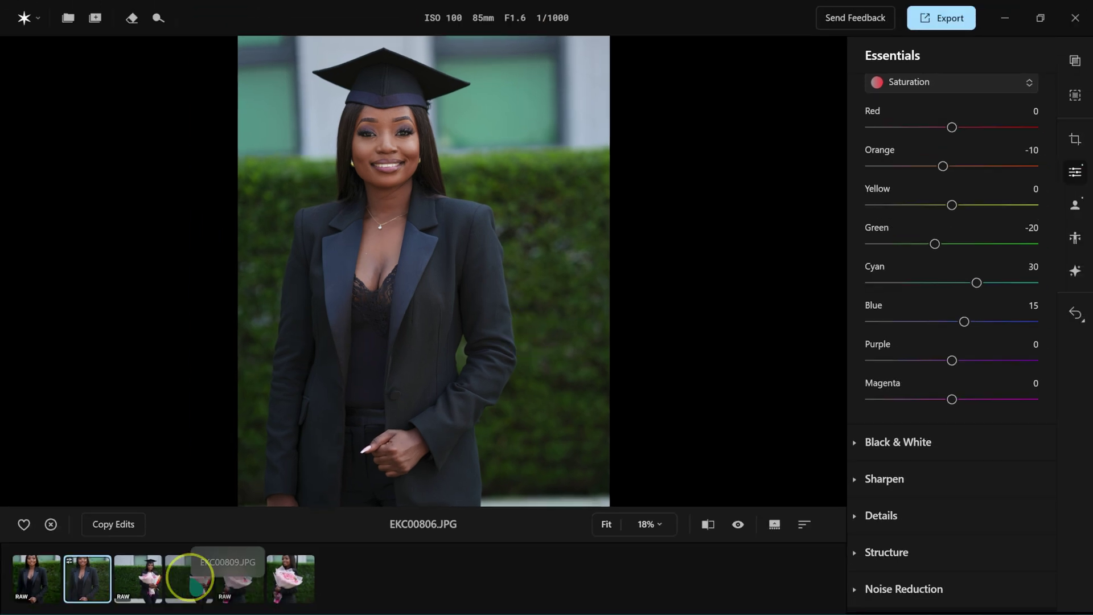
# Look through the other portraits in the project, and copy the adjustments of EKC00806.JPG
pyautogui.click(124, 595)
pyautogui.click(236, 600)
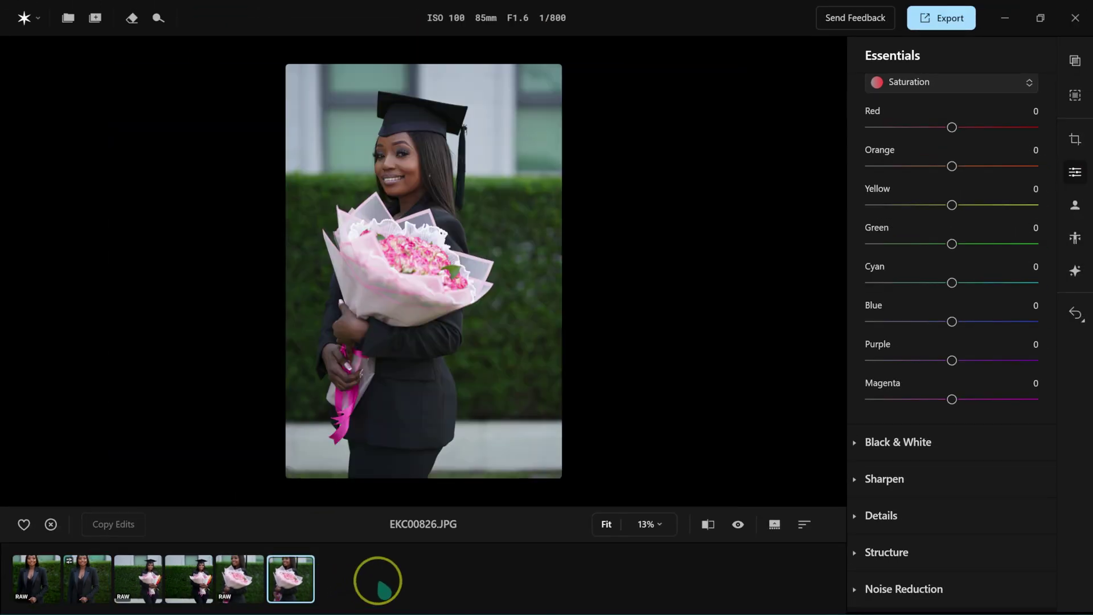
pyautogui.click(83, 576)
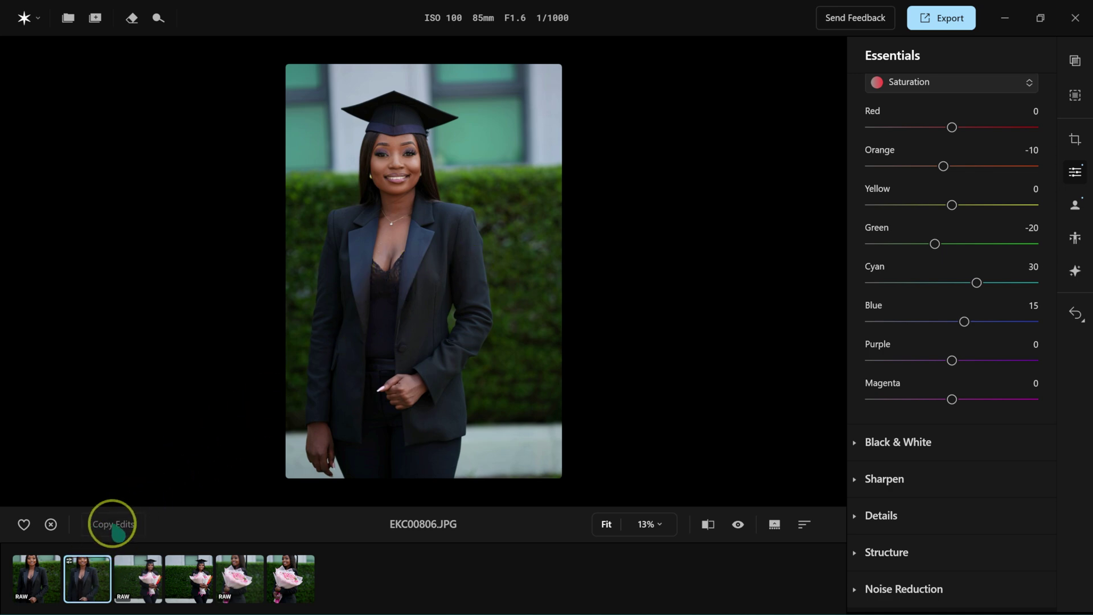
pyautogui.click(87, 575)
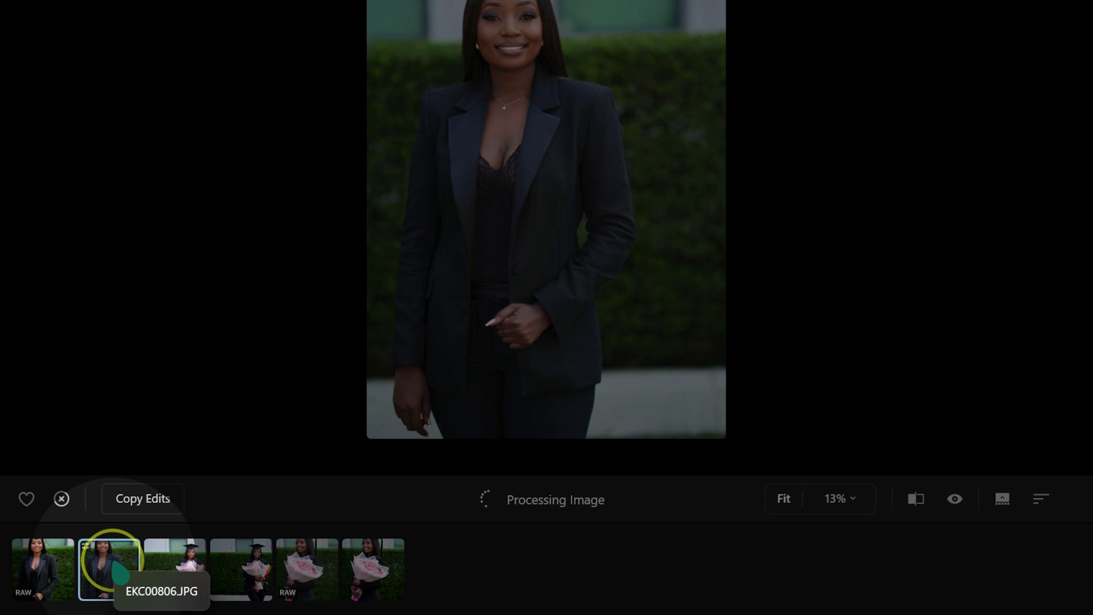
pyautogui.rightClick(116, 566)
pyautogui.moveTo(158, 393)
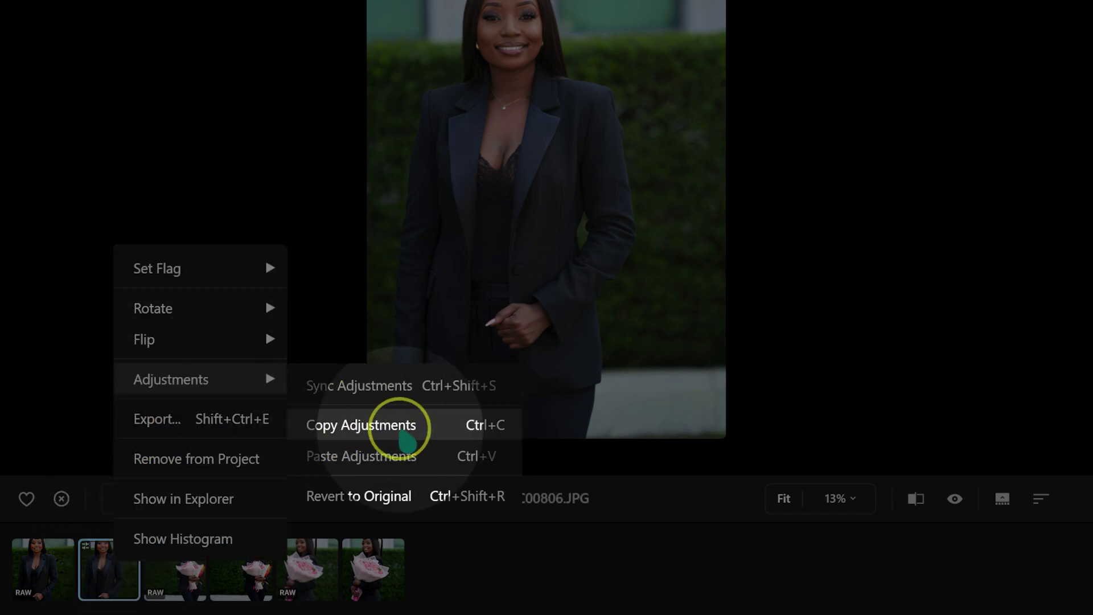
pyautogui.click(400, 429)
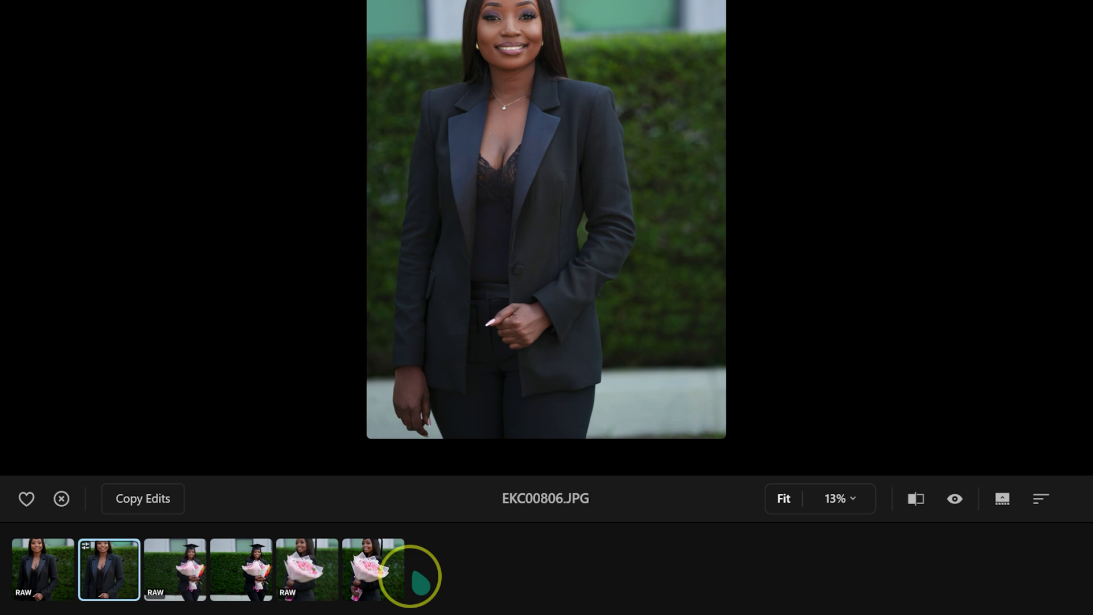
# Paste the copied adjustments onto EKC00809.JPG
pyautogui.click(249, 560)
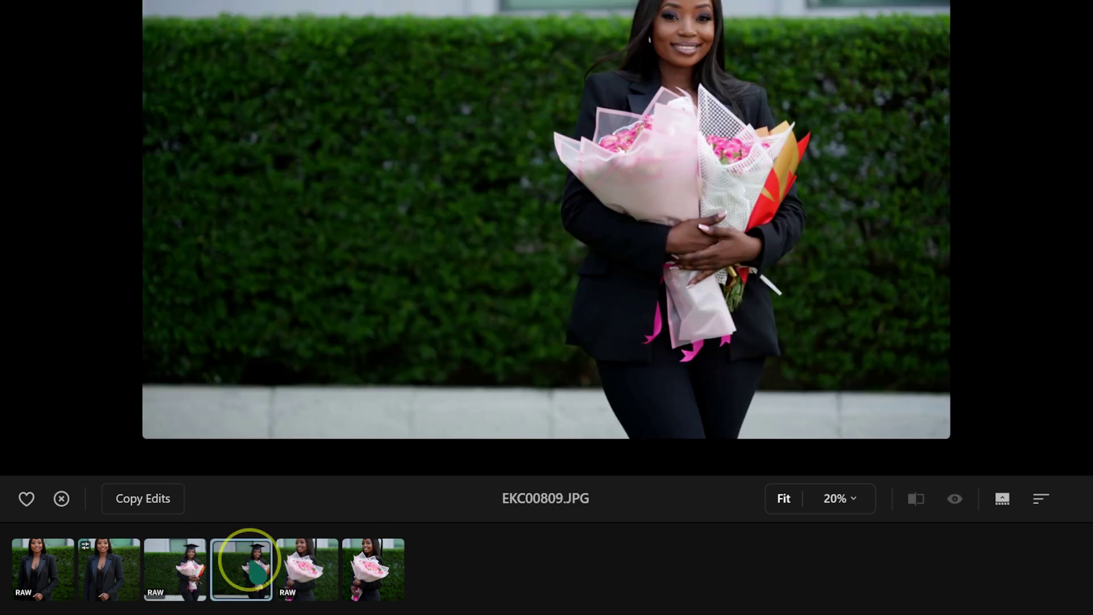
pyautogui.rightClick(253, 566)
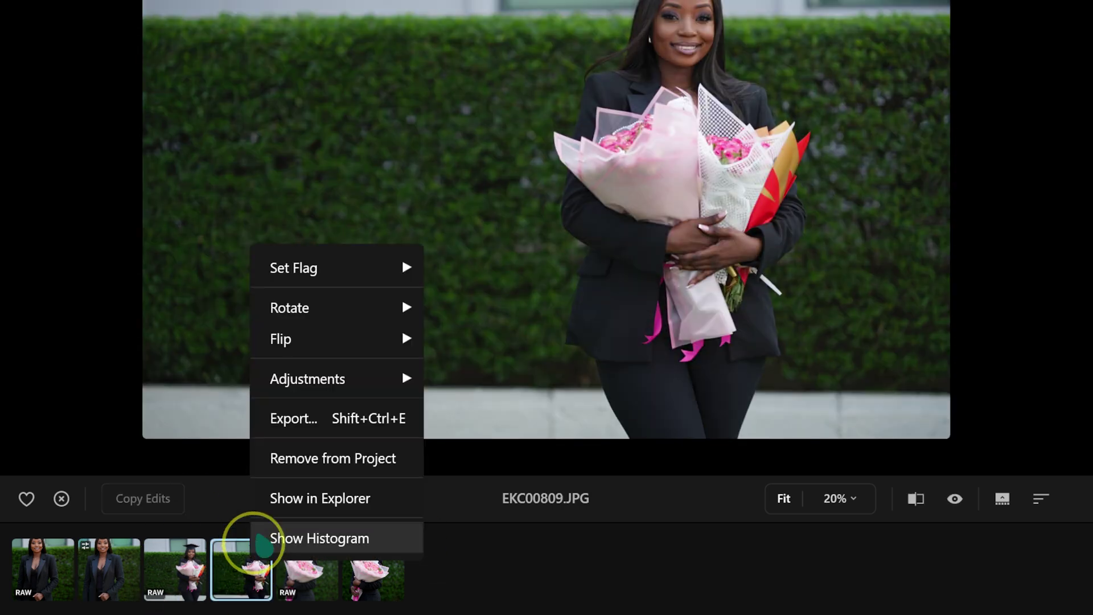
pyautogui.moveTo(309, 389)
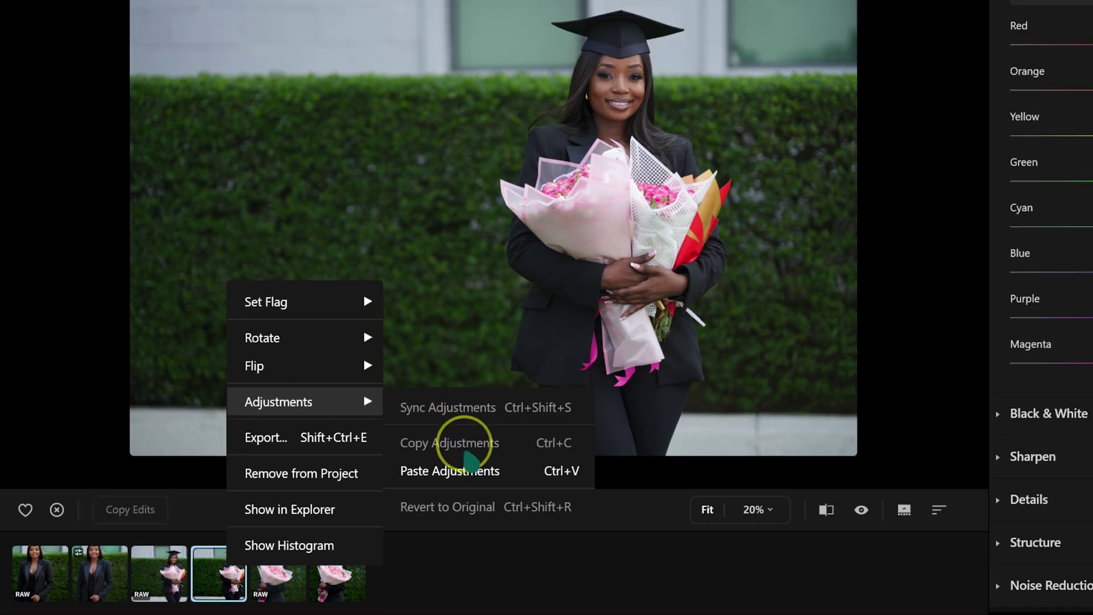
pyautogui.click(467, 455)
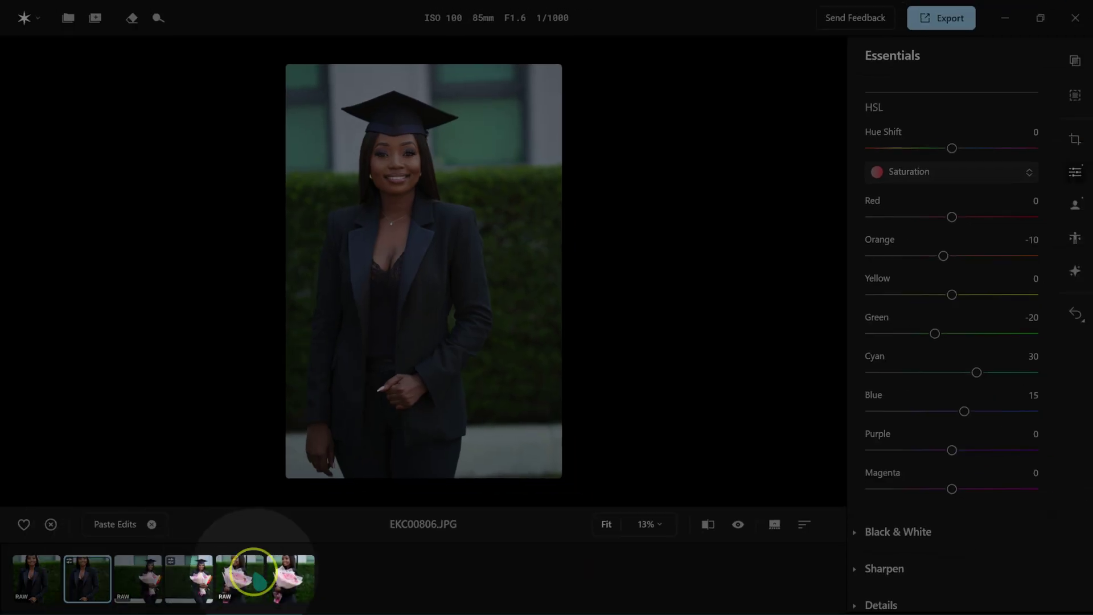
# Paste the copied adjustments onto EKC00826.JPG, the portrait with the single pink bouquet
pyautogui.click(287, 576)
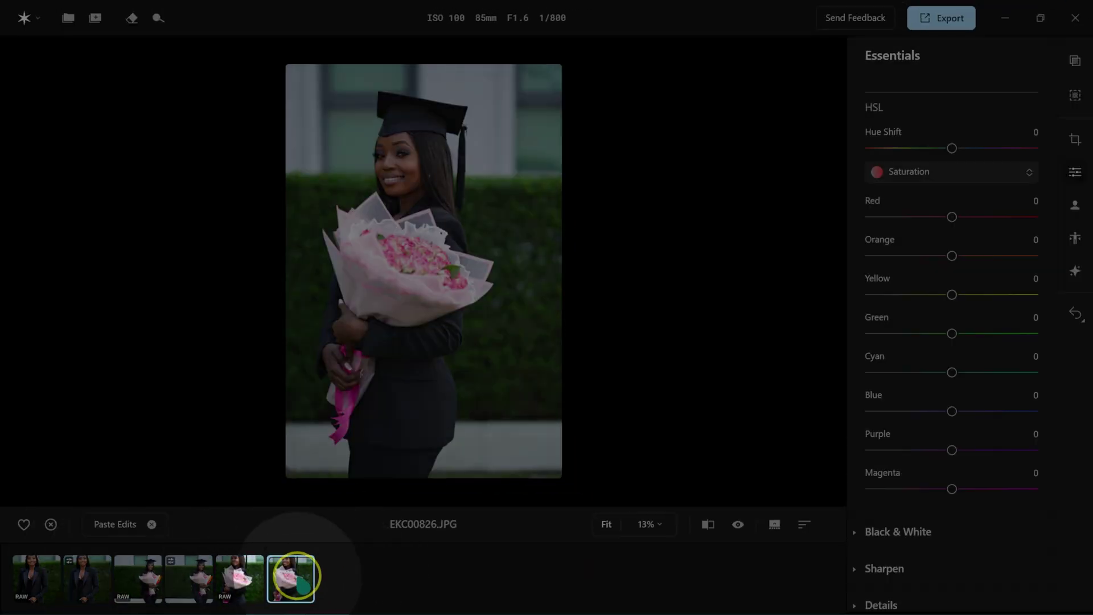
pyautogui.rightClick(291, 575)
pyautogui.moveTo(315, 436)
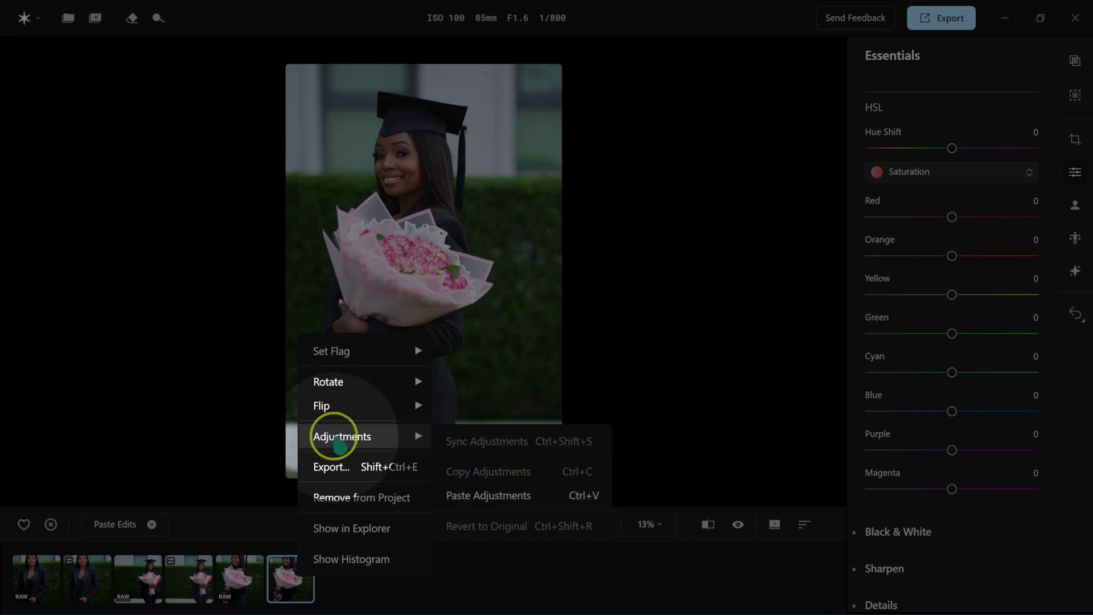
pyautogui.click(487, 498)
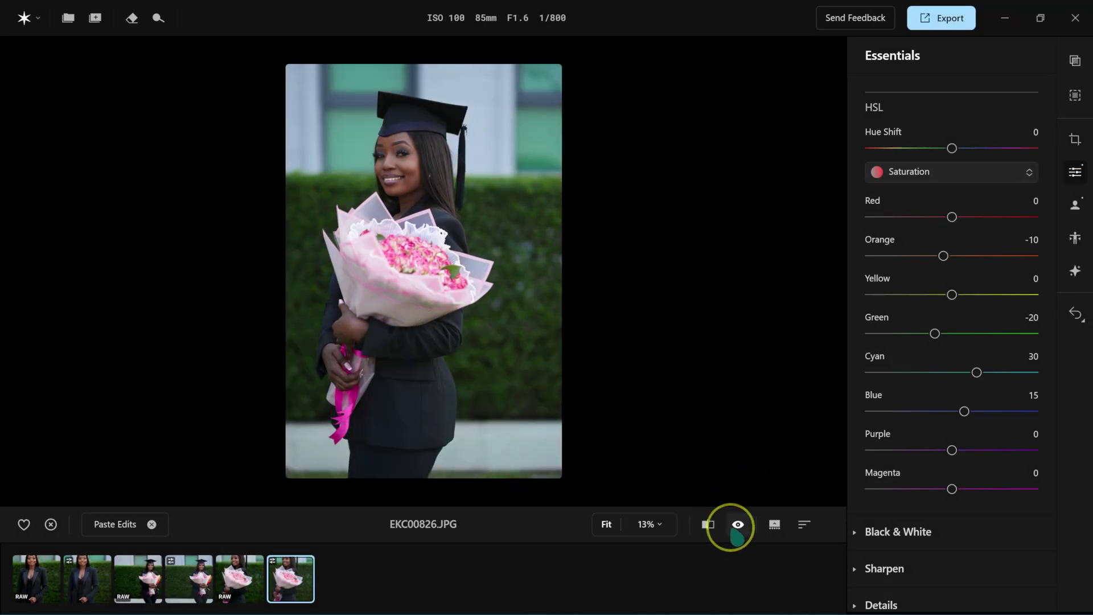
# Compare EKC00826.JPG with its original, and review the edited portraits full-screen starting from EKC00806.JPG
pyautogui.click(739, 527)
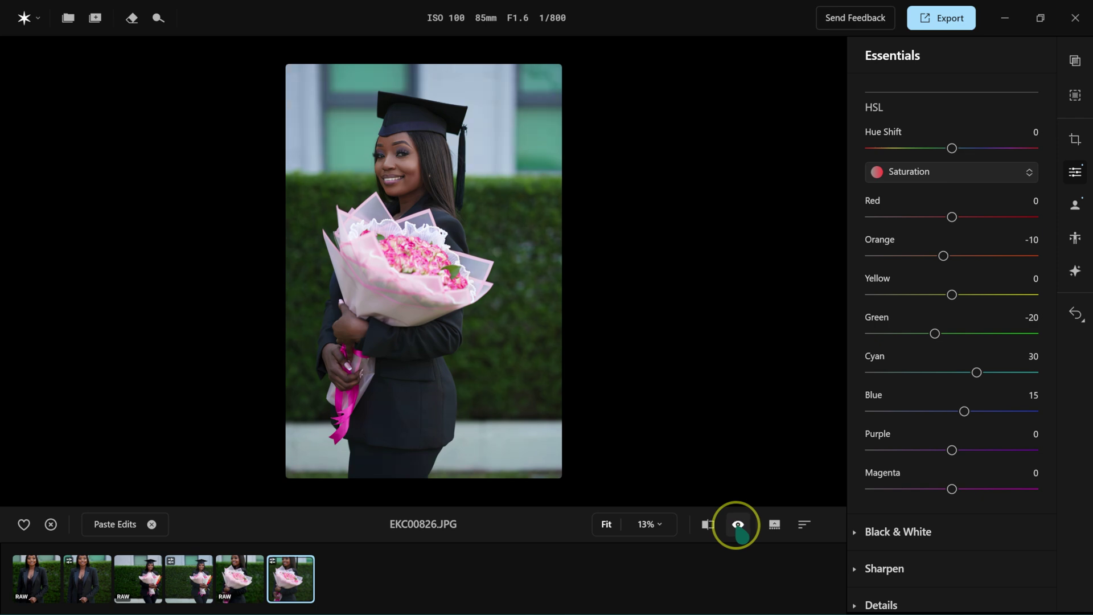
pyautogui.click(87, 574)
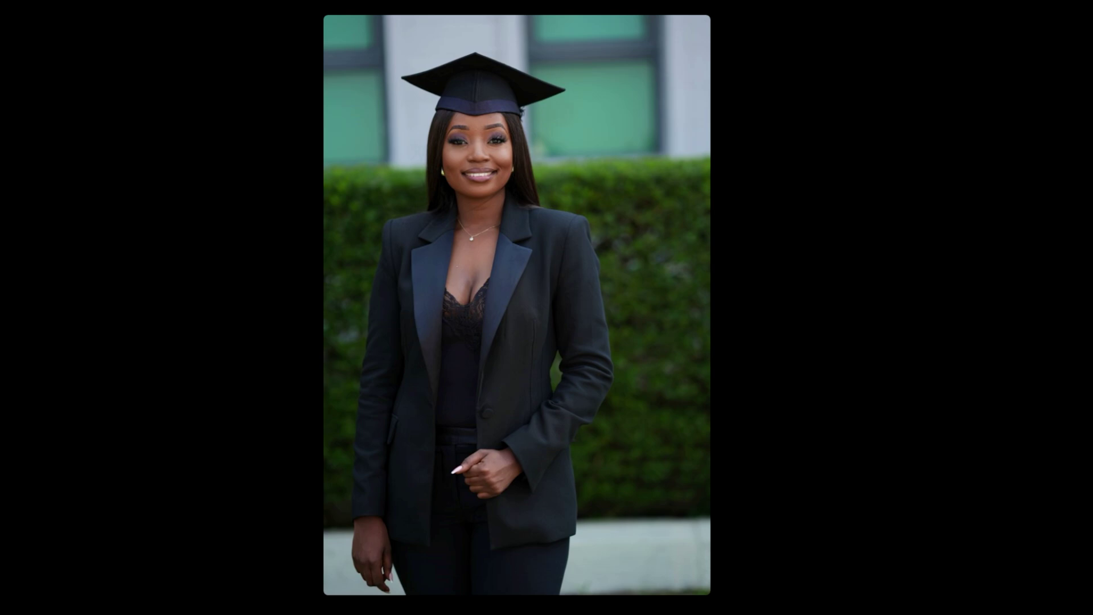
pyautogui.press('Right')
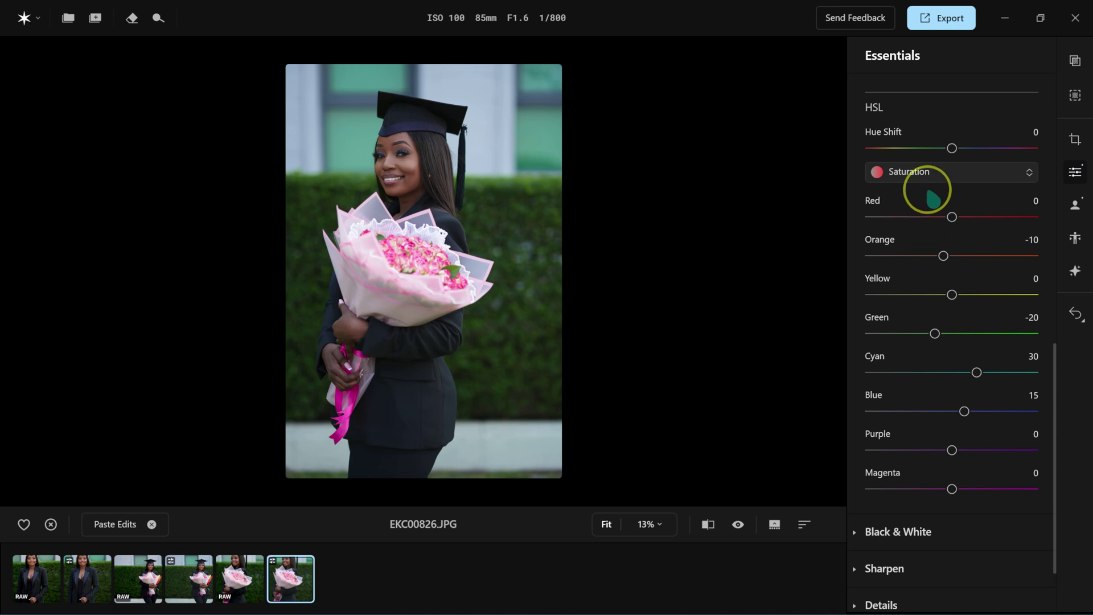
# Set the Develop Exposure of EKC00826.JPG to 0.21 and its Contrast to 5
pyautogui.scroll(7, 925, 188)
pyautogui.scroll(4, 930, 199)
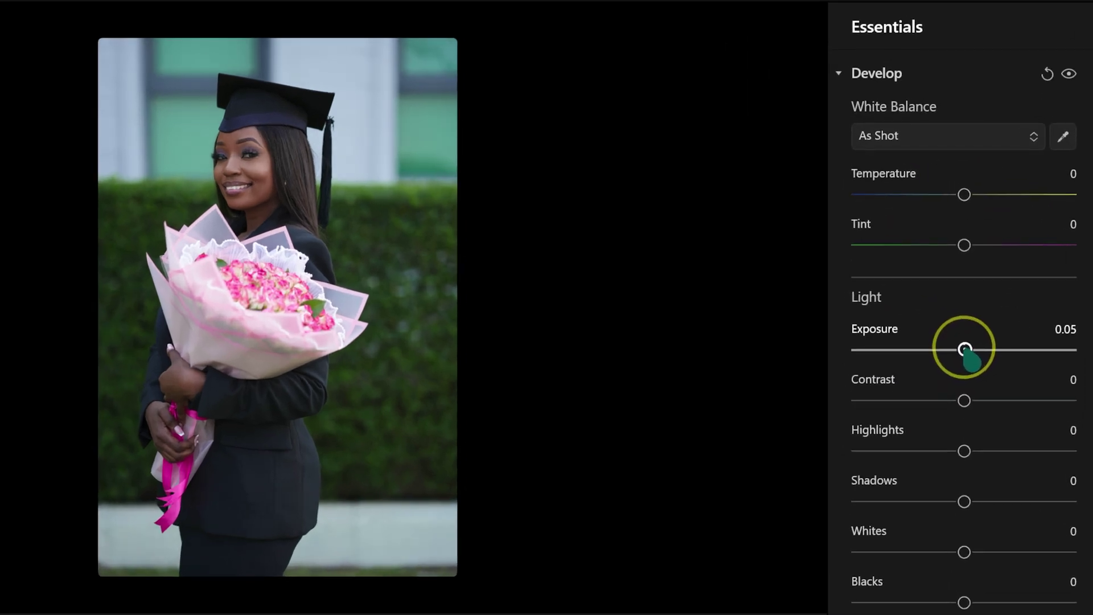
pyautogui.moveTo(965, 348); pyautogui.dragTo(968, 350)
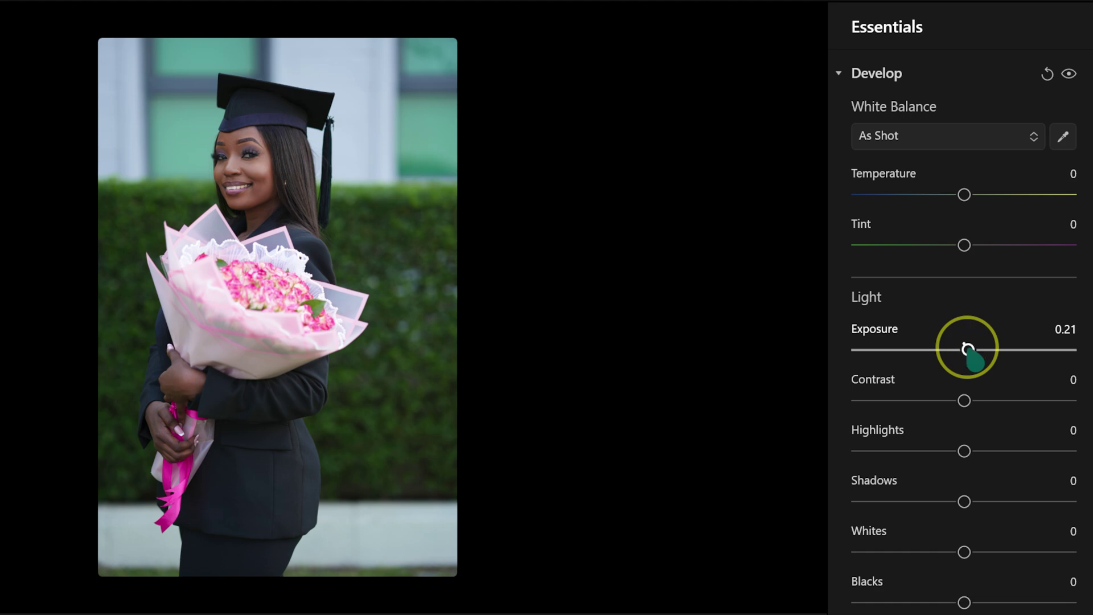
pyautogui.click(963, 401)
pyautogui.moveTo(964, 400); pyautogui.dragTo(971, 399)
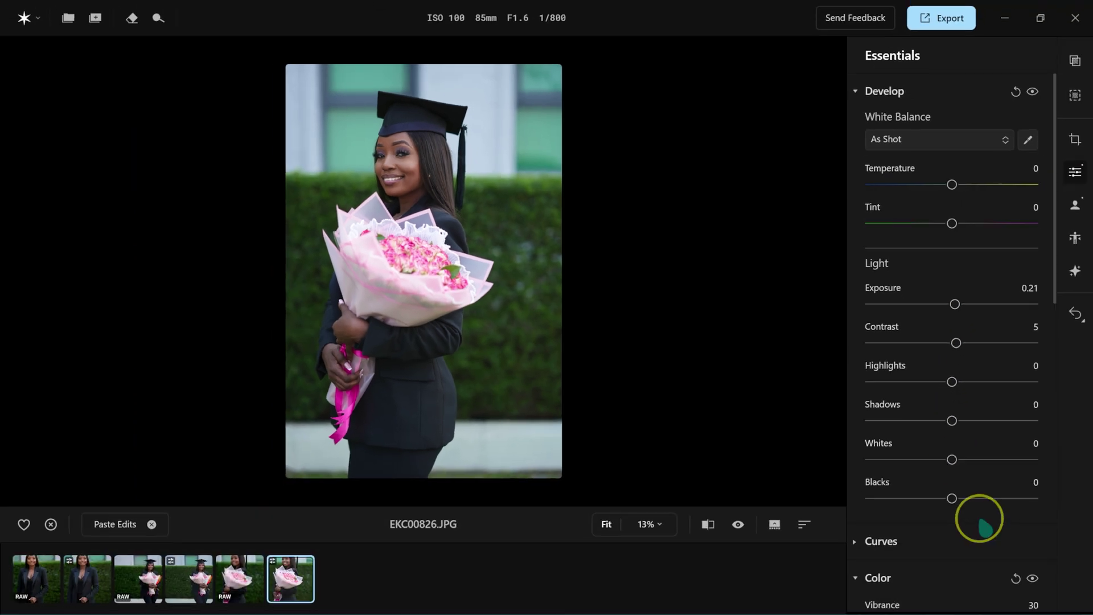
# Set the Color Saturation of EKC00826.JPG to 5, and compare the portrait with the original
pyautogui.scroll(-5, 983, 561)
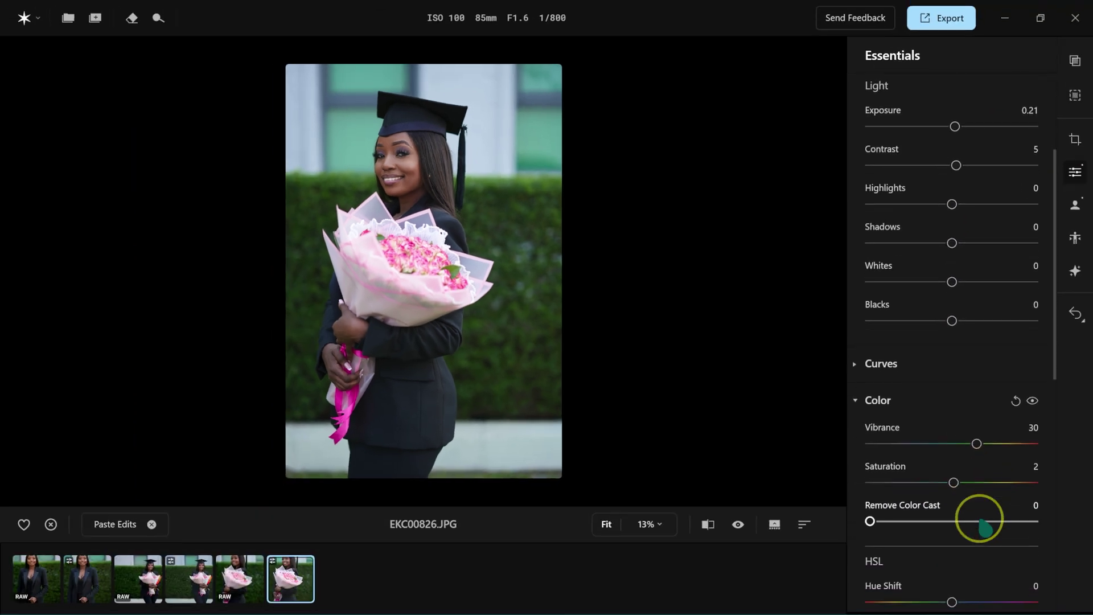
pyautogui.scroll(3, 968, 558)
pyautogui.scroll(-3, 956, 566)
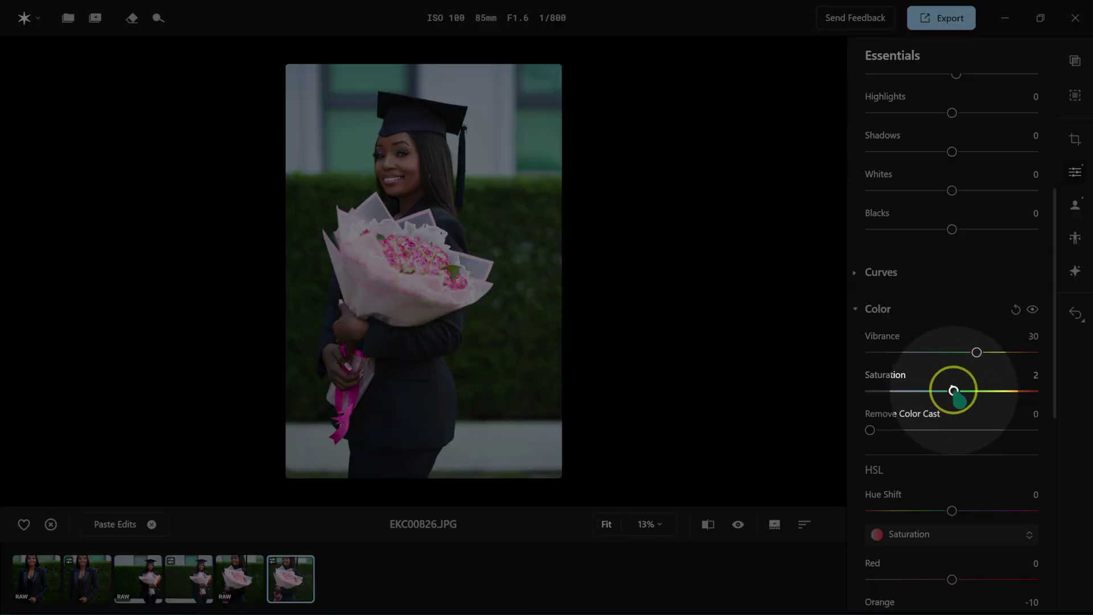
pyautogui.moveTo(953, 391); pyautogui.dragTo(954, 391)
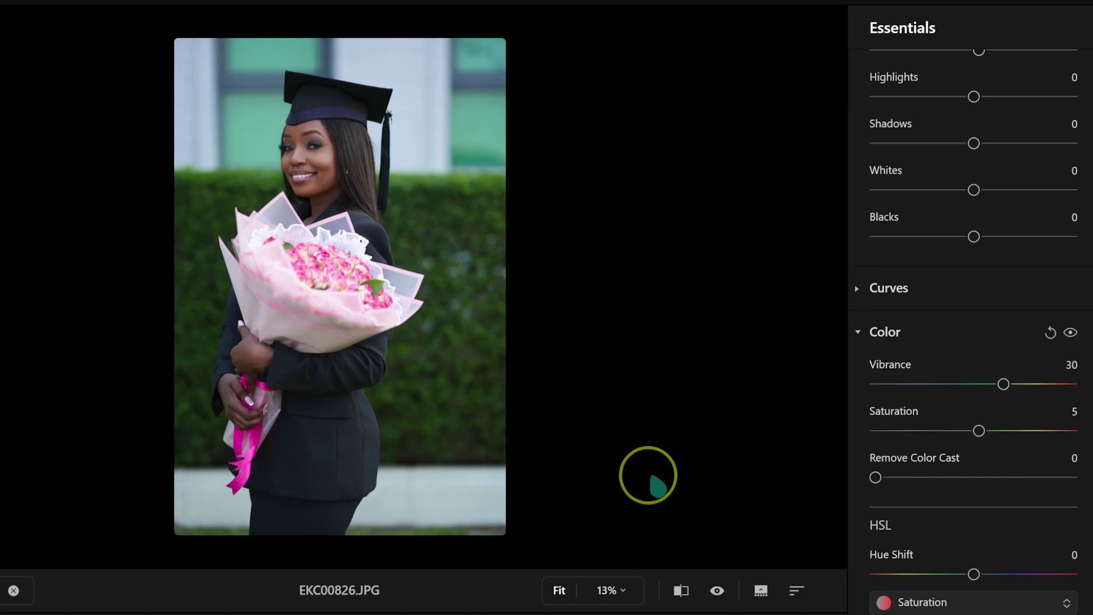
pyautogui.click(719, 597)
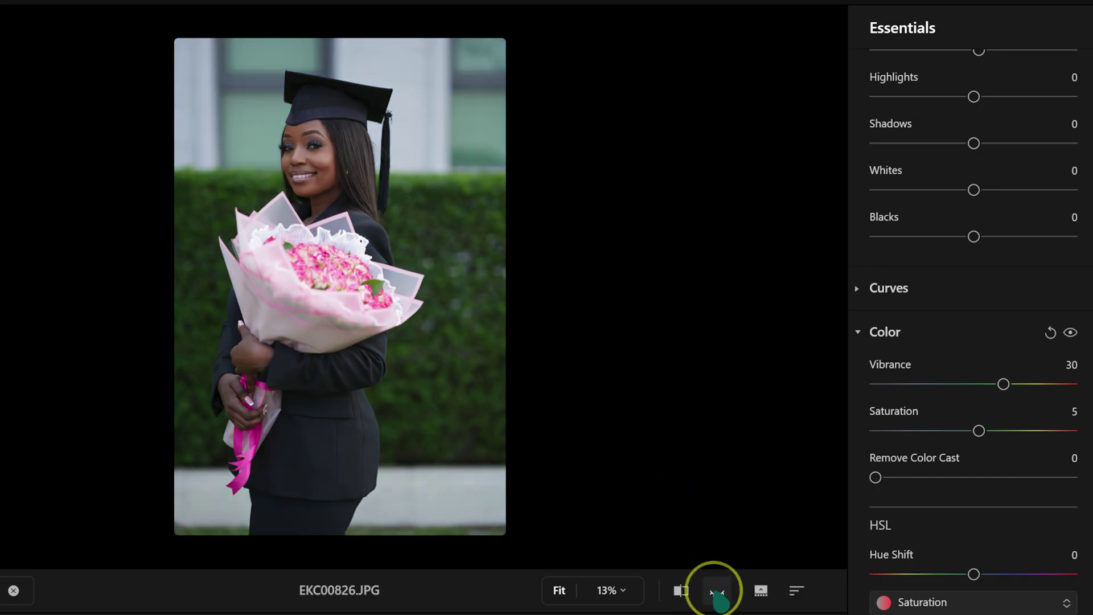
pyautogui.click(719, 597)
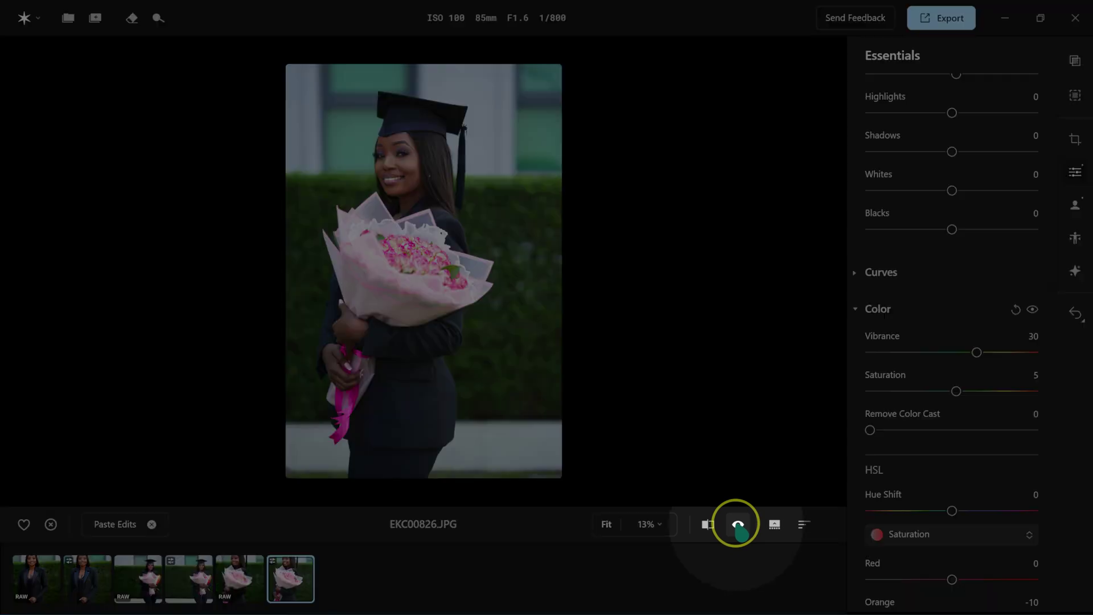
# Add a shadow point and a midtone point to the master curve, lift the midtones slightly, and compare with the original
pyautogui.click(858, 272)
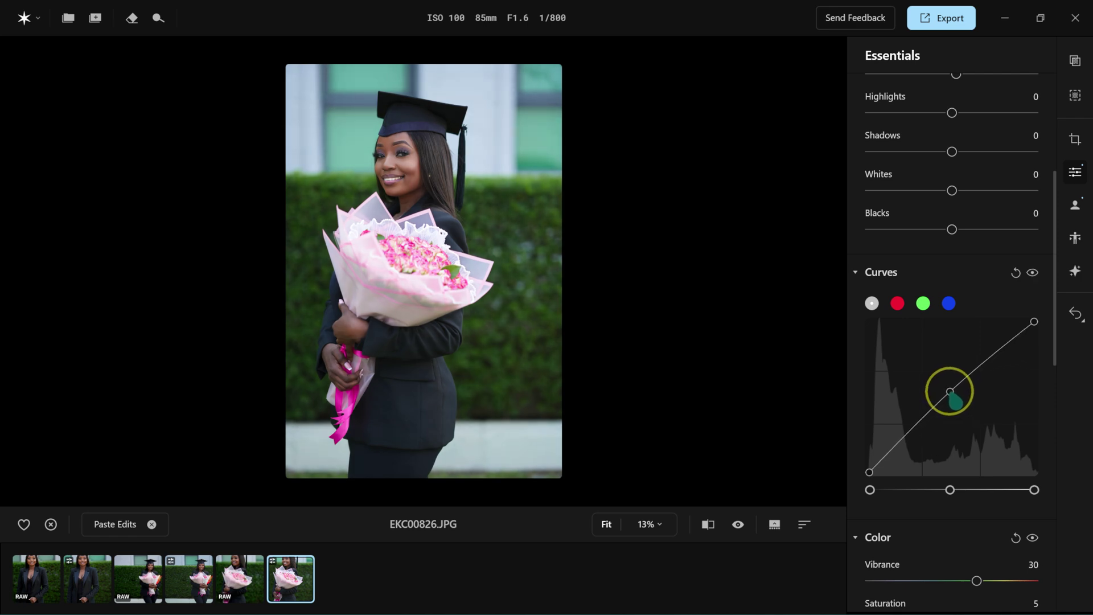
pyautogui.click(950, 391)
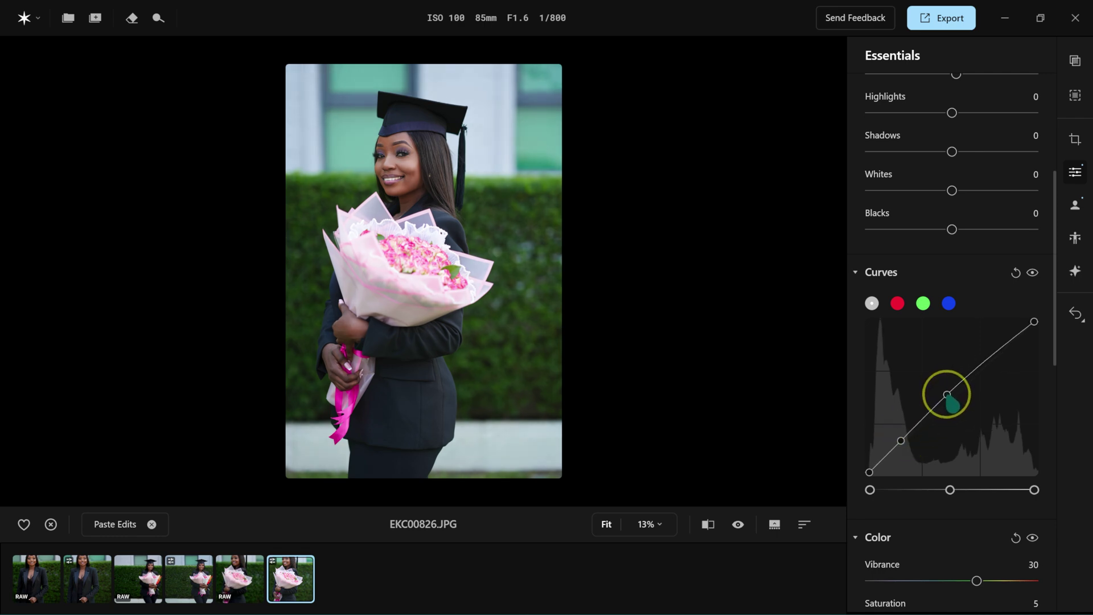
pyautogui.click(738, 524)
pyautogui.click(738, 524)
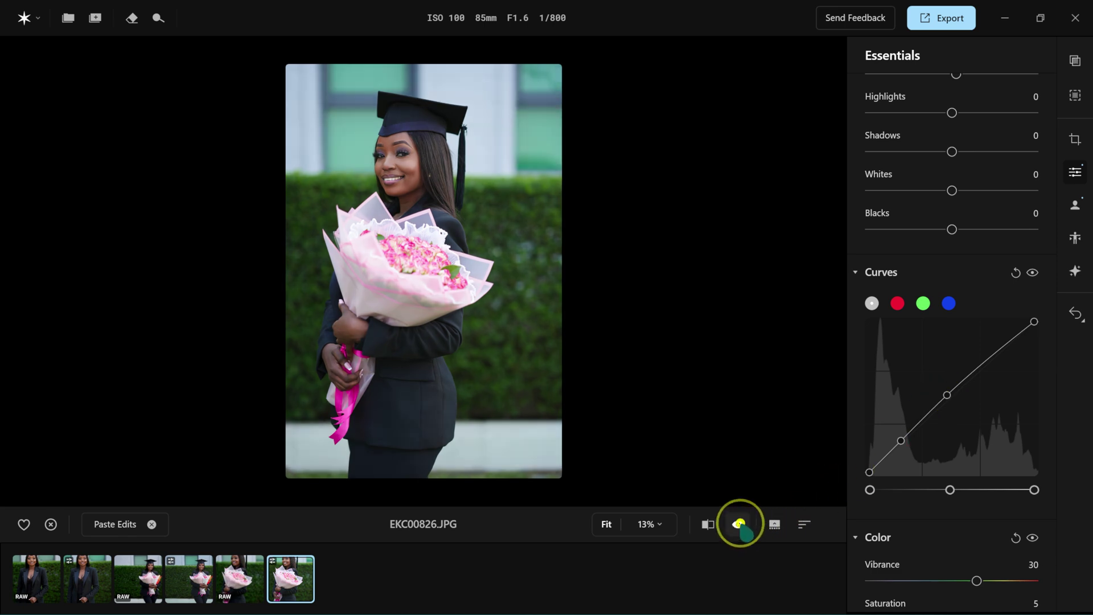
pyautogui.click(738, 524)
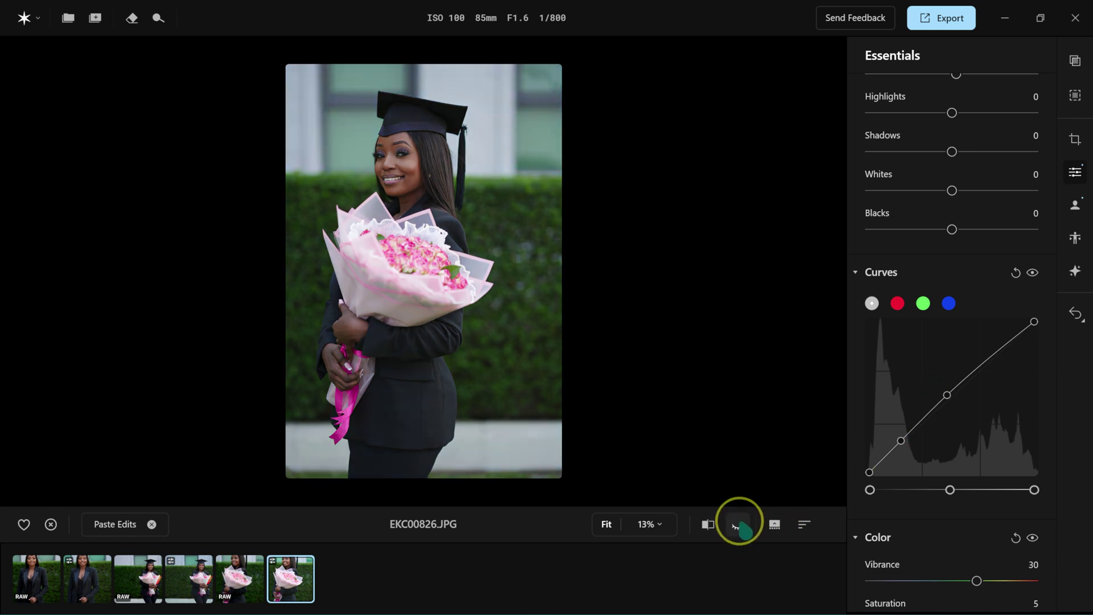
pyautogui.click(738, 525)
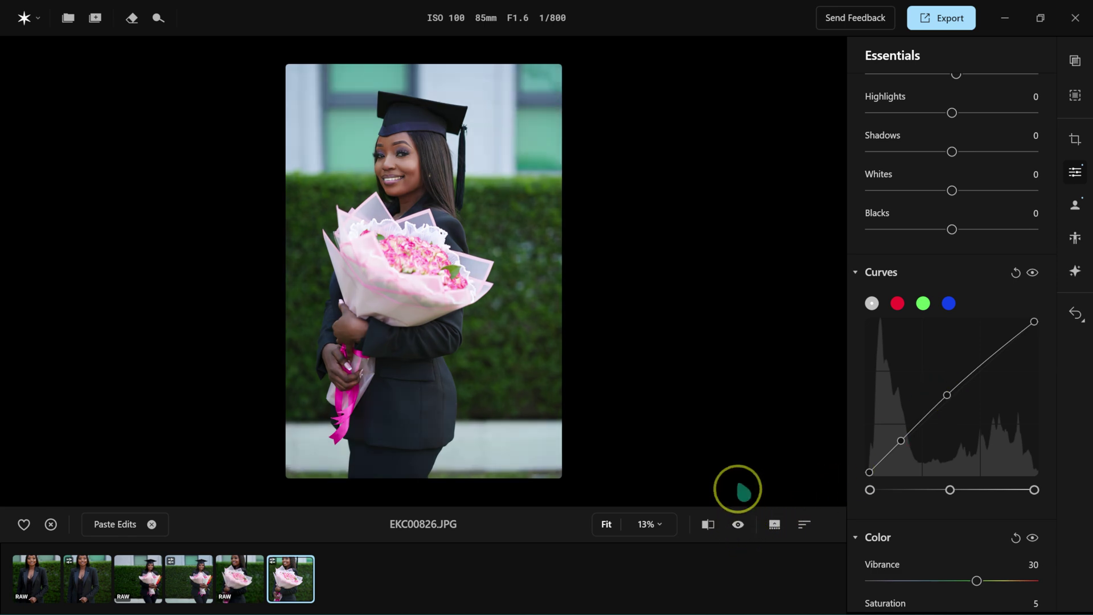
pyautogui.click(855, 272)
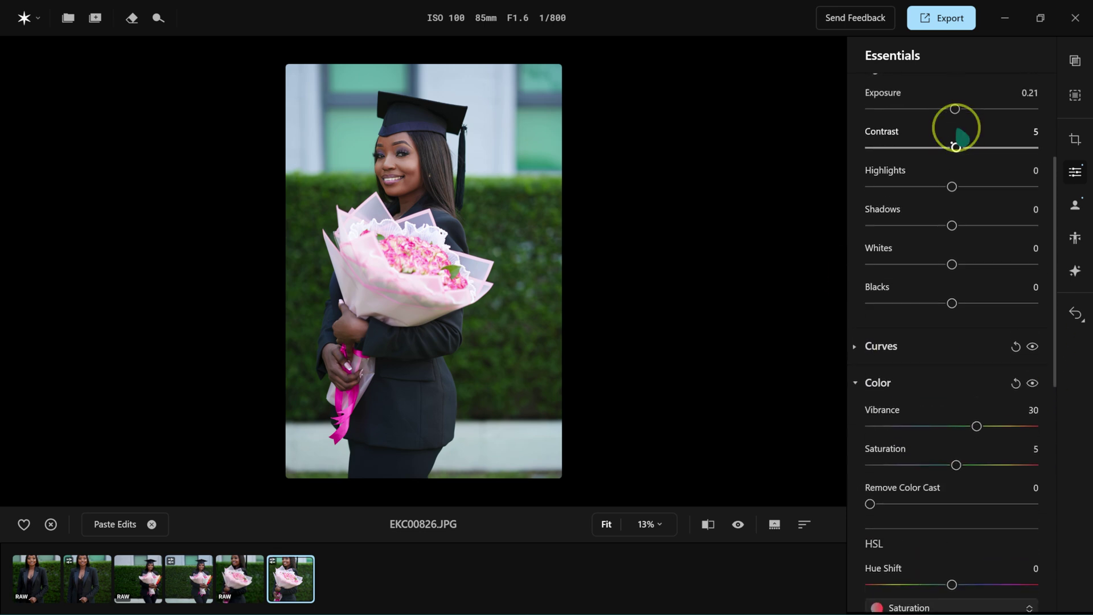
# Lower the Develop Highlights to -15, and compare the portrait with the original
pyautogui.click(952, 202)
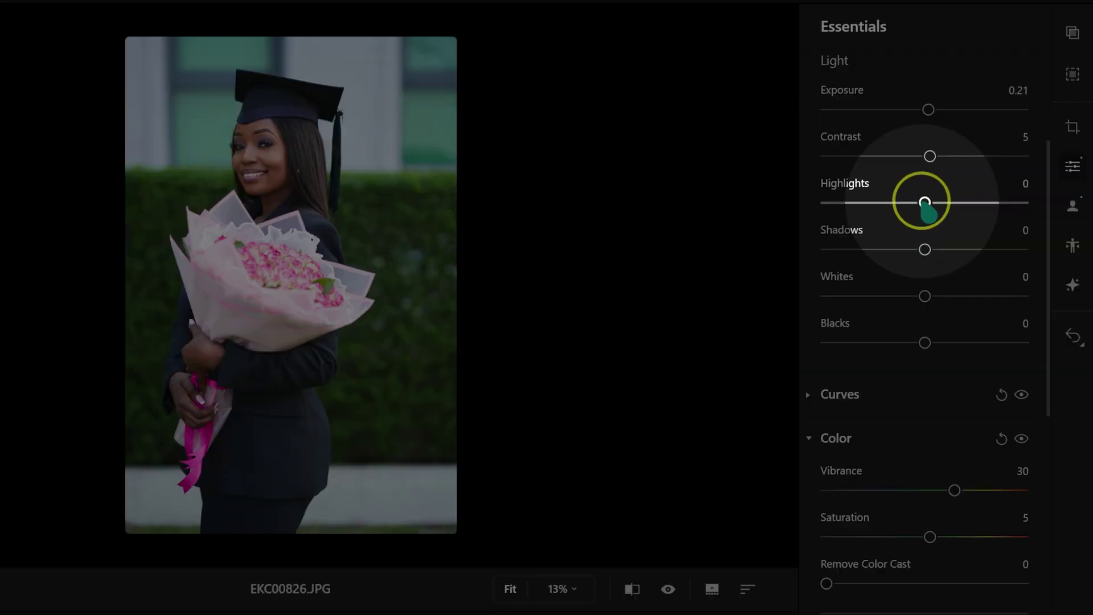
pyautogui.moveTo(925, 202)
pyautogui.mouseDown()
pyautogui.moveTo(823, 203)
pyautogui.moveTo(909, 202)
pyautogui.mouseUp()
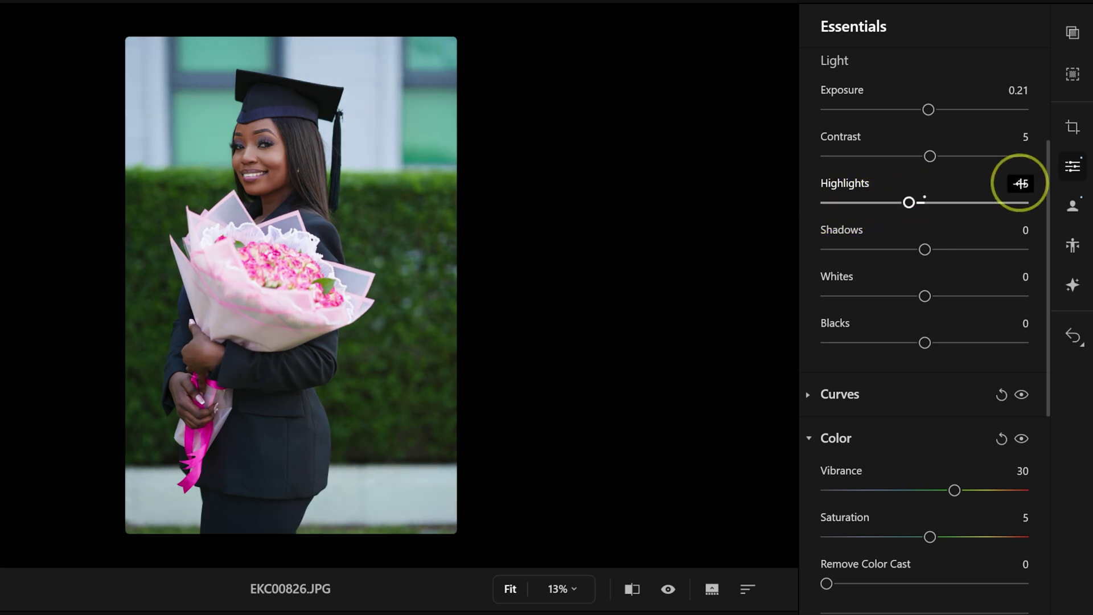
pyautogui.click(668, 590)
pyautogui.click(669, 590)
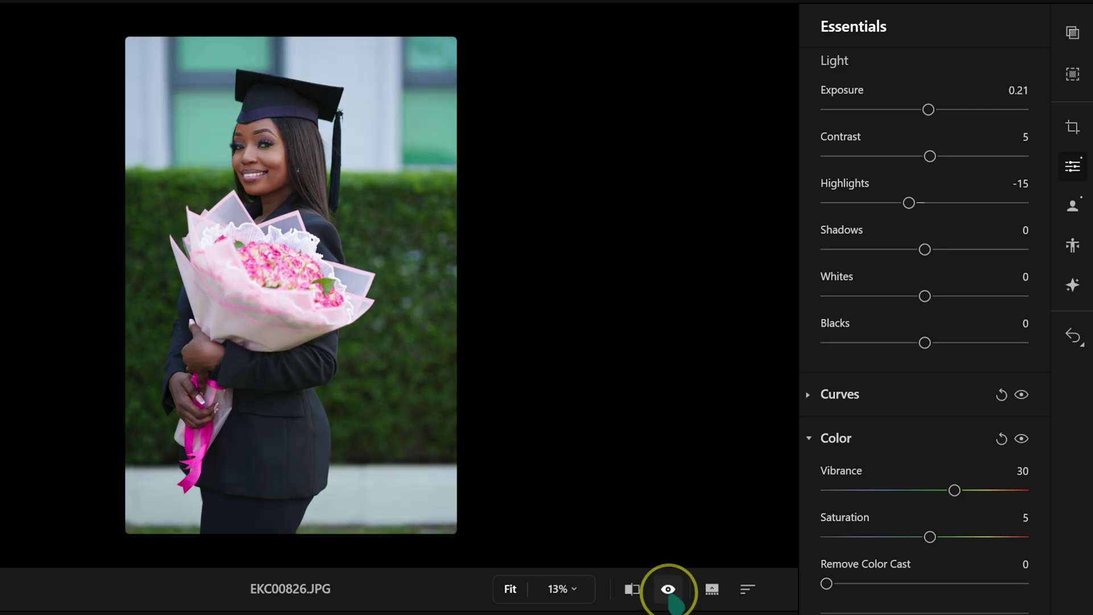
pyautogui.click(668, 591)
pyautogui.click(669, 591)
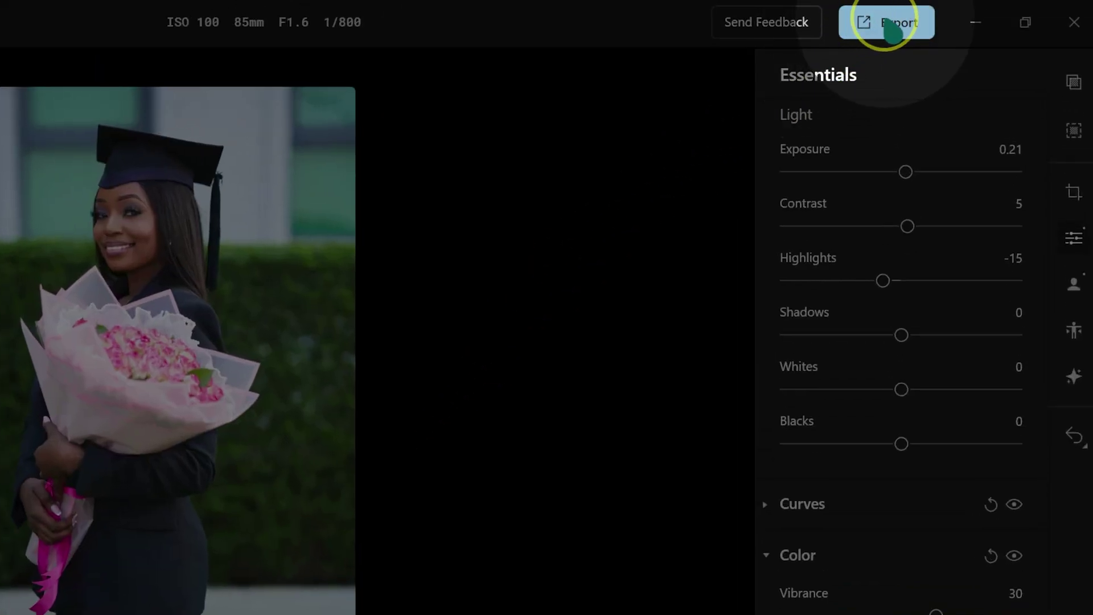
# Open the export options for the edited EKC00826.JPG
pyautogui.click(891, 29)
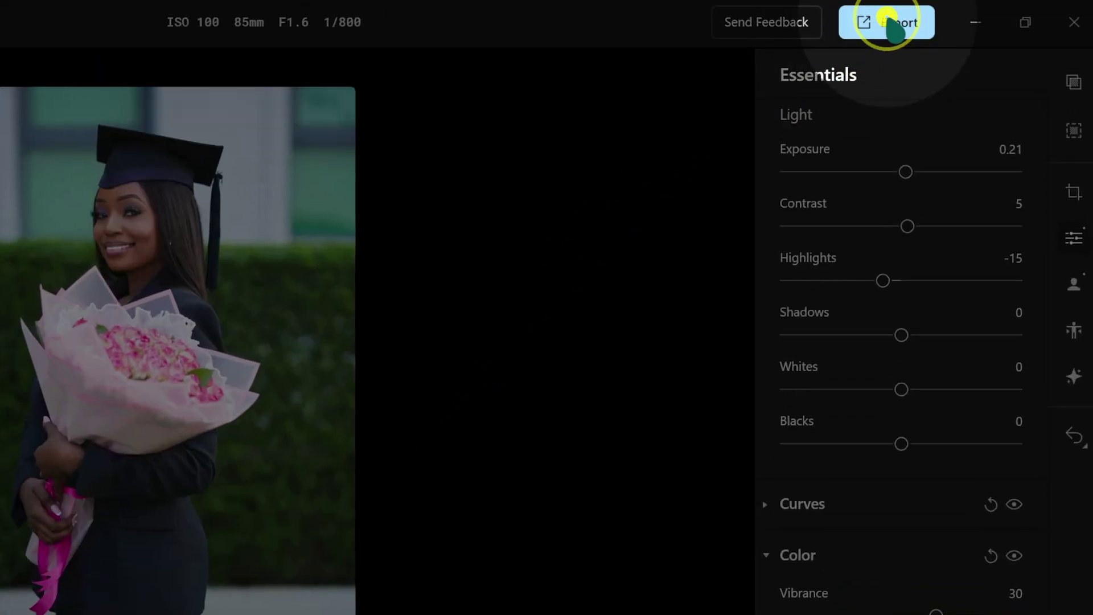